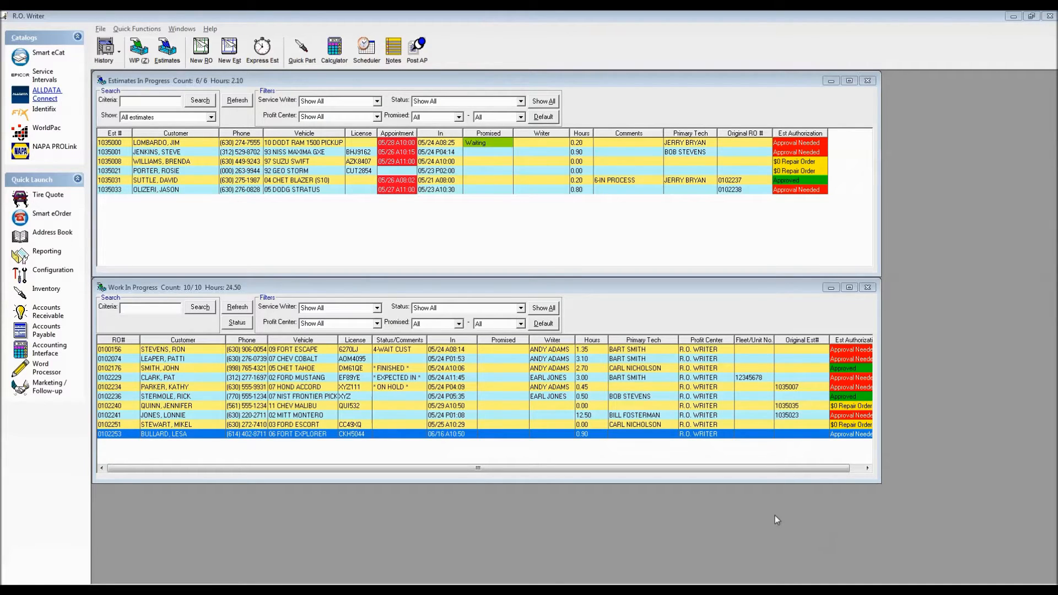
Step: Open the 2011 Chevrolet Malibu repair order and look up the Oil Viscosity smart job under Oil Change-Standard in the parts catalog
{"action": "left_click", "coordinate": [203, 406]}
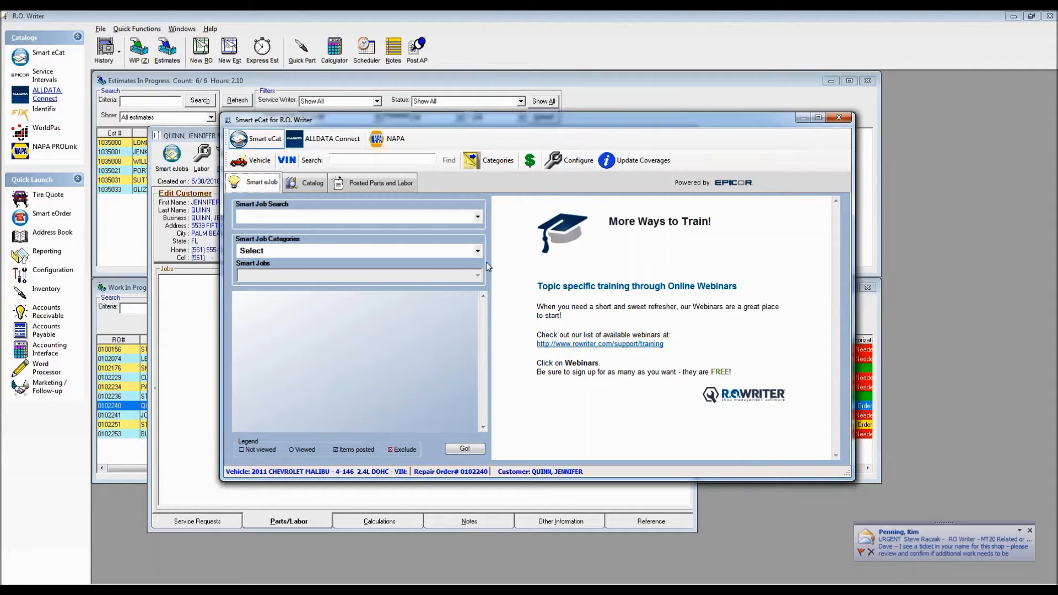
{"action": "left_click", "coordinate": [478, 251]}
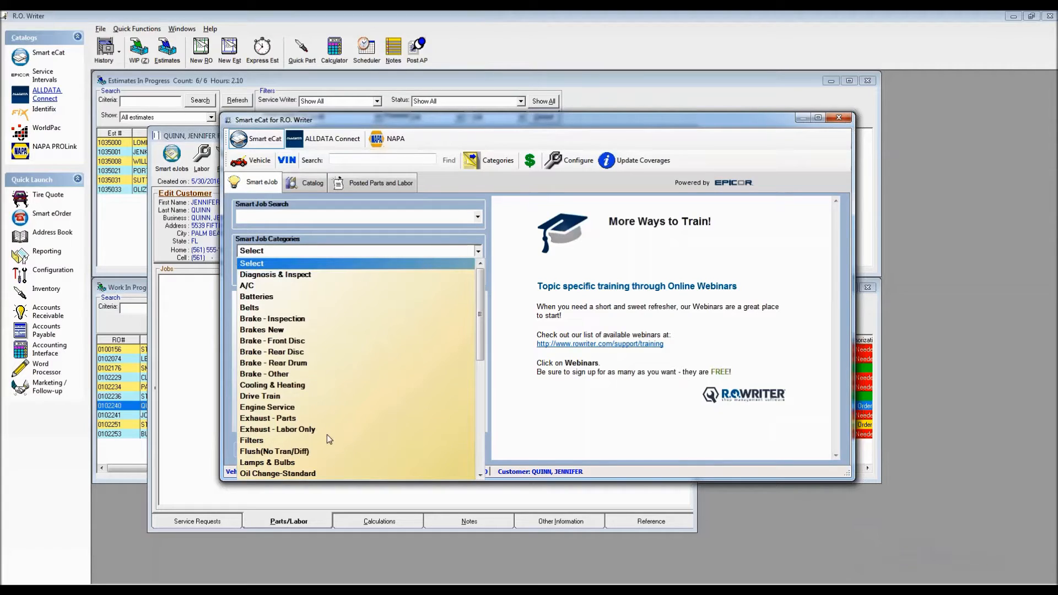
{"action": "left_click", "coordinate": [273, 474]}
{"action": "left_click", "coordinate": [283, 276]}
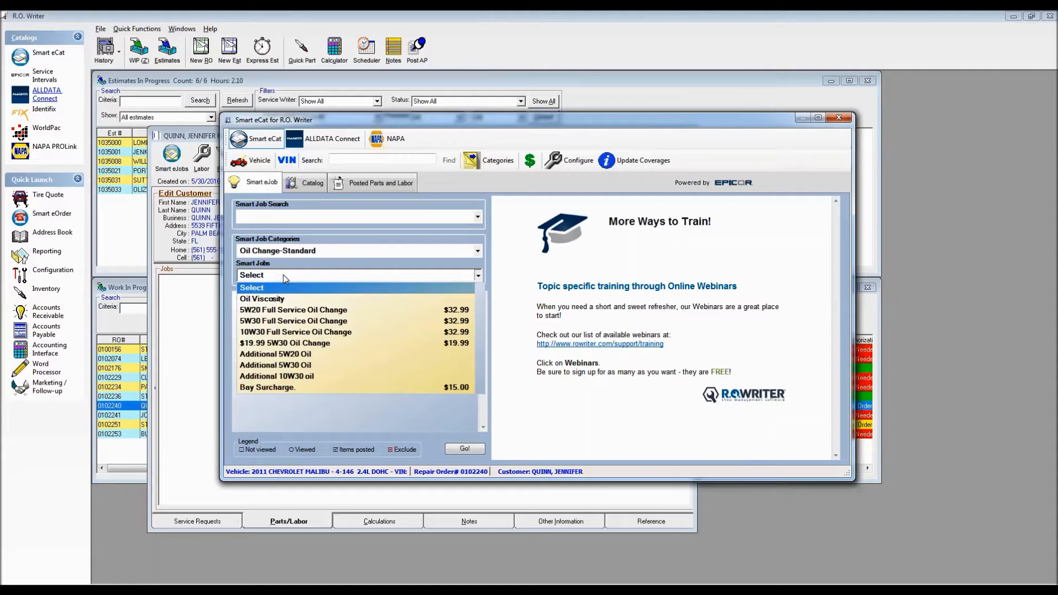
{"action": "left_click", "coordinate": [257, 302]}
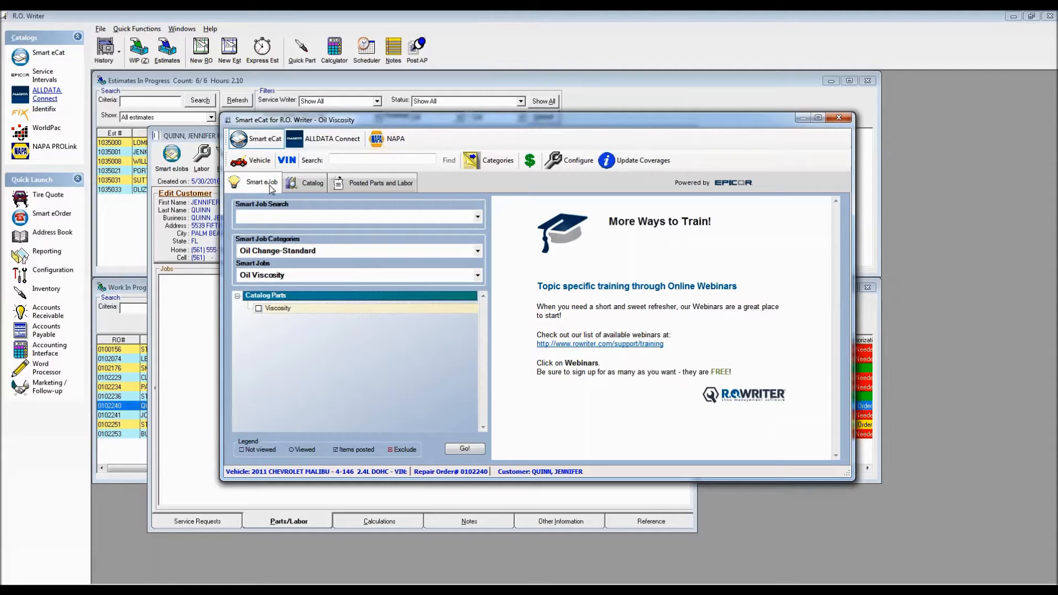
{"action": "left_click", "coordinate": [466, 449]}
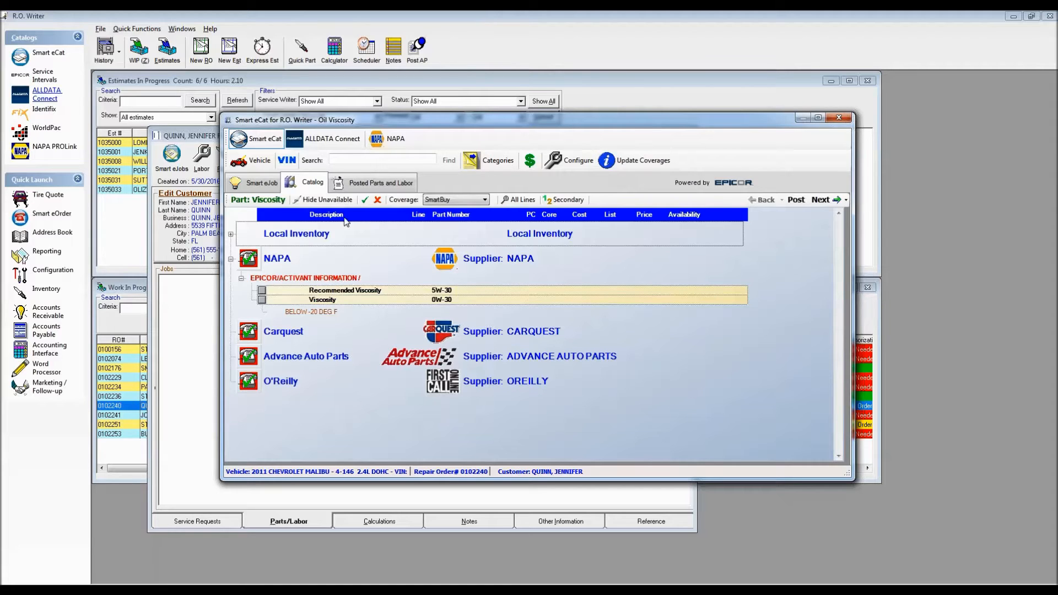
Step: Run the 5W30 Full Service Oil Change smart job and include the Engine Oil Capacity Quarts specification
{"action": "left_click", "coordinate": [262, 184]}
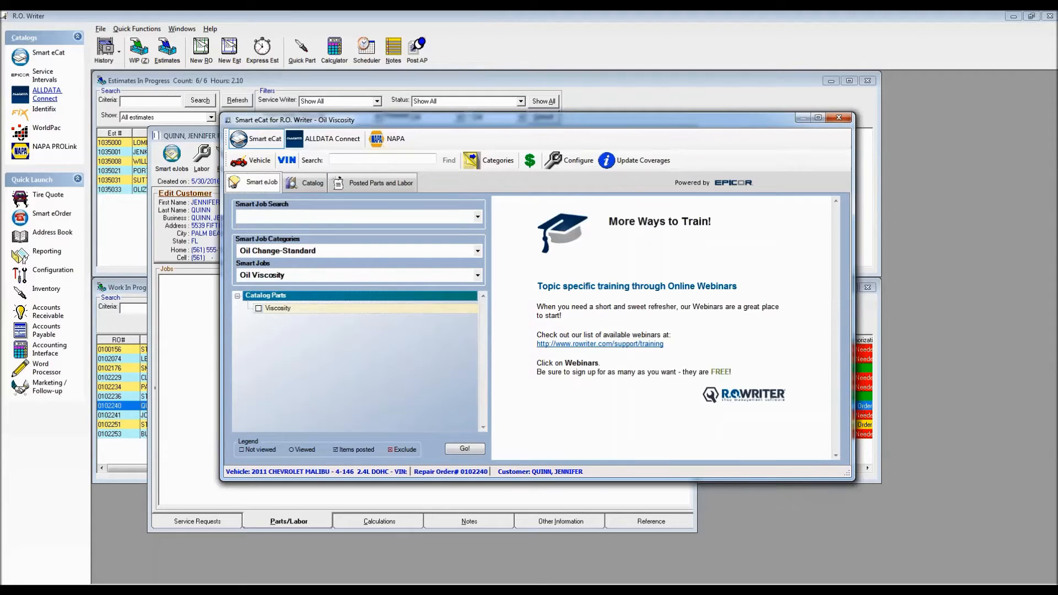
{"action": "left_click", "coordinate": [478, 275]}
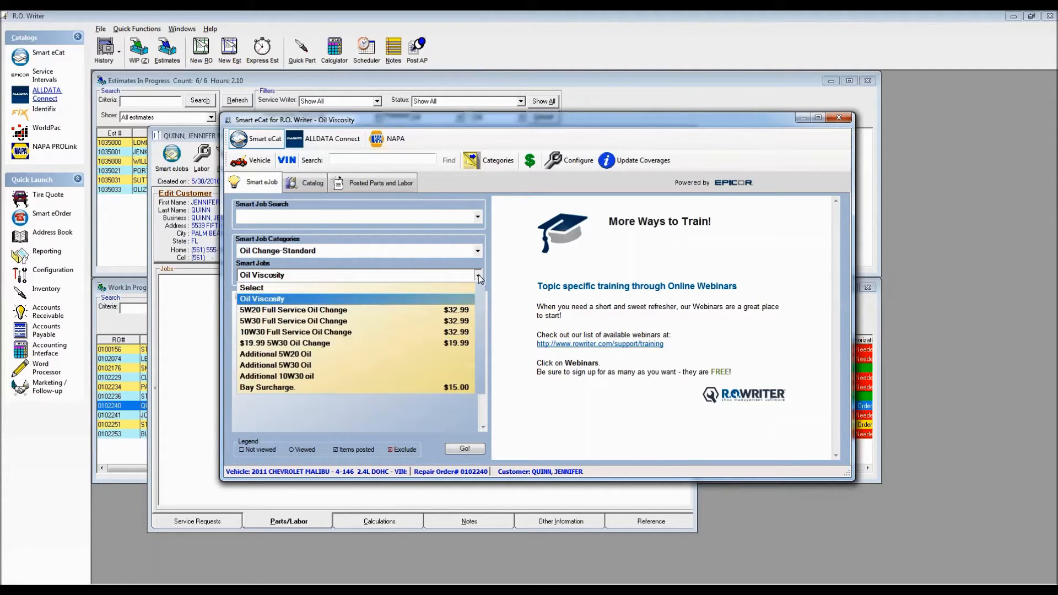
{"action": "left_click", "coordinate": [251, 320]}
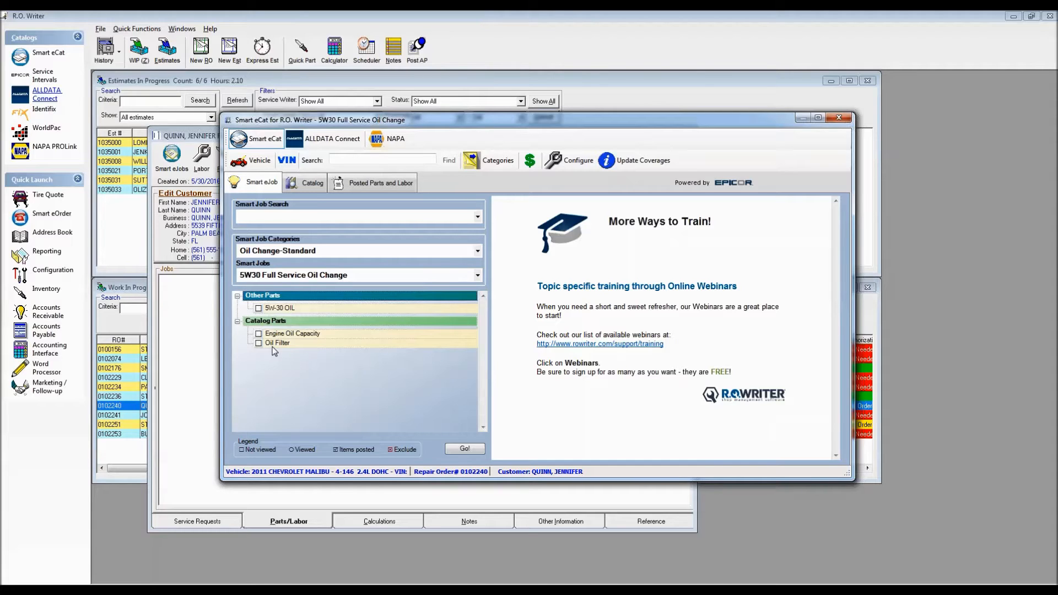
{"action": "left_click", "coordinate": [466, 447]}
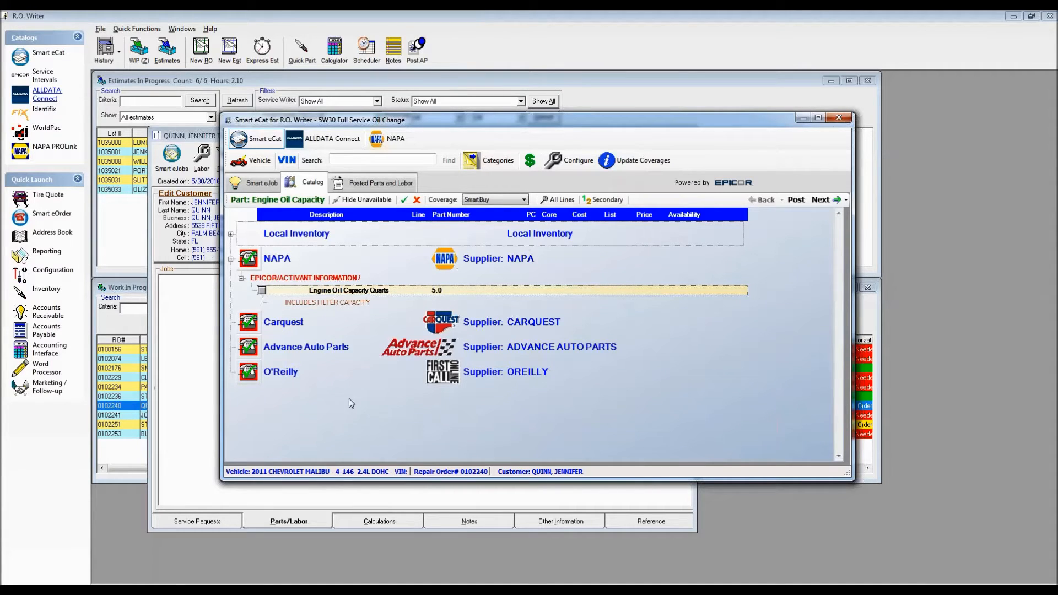
{"action": "left_click", "coordinate": [262, 291]}
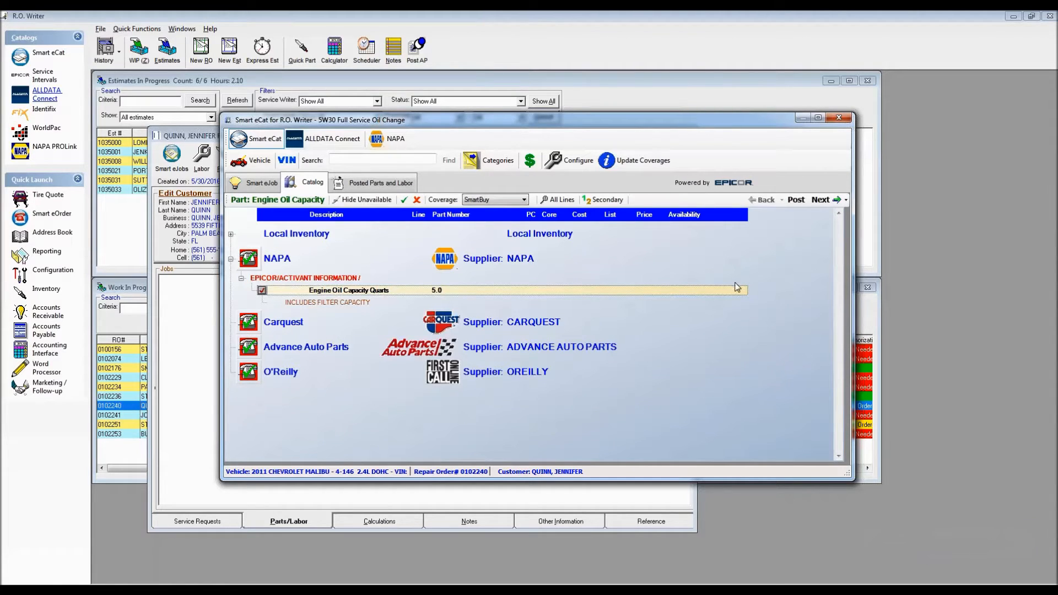
Step: Add the in-stock oil filter 27082MP with unavailable parts hidden, and post the oil change job to the repair order, exiting the catalog
{"action": "left_click", "coordinate": [819, 200]}
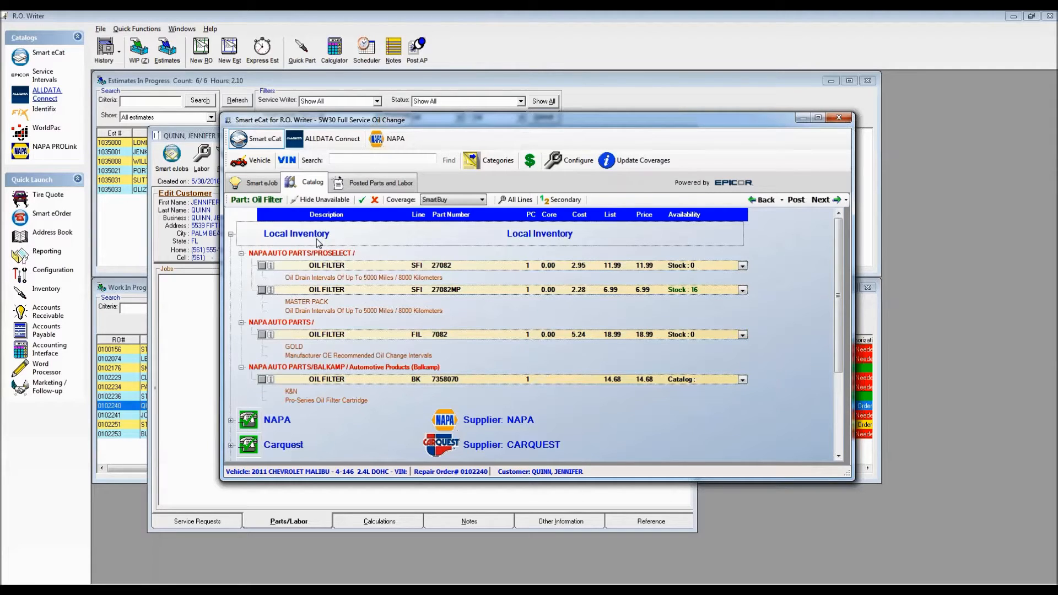
{"action": "left_click", "coordinate": [313, 200]}
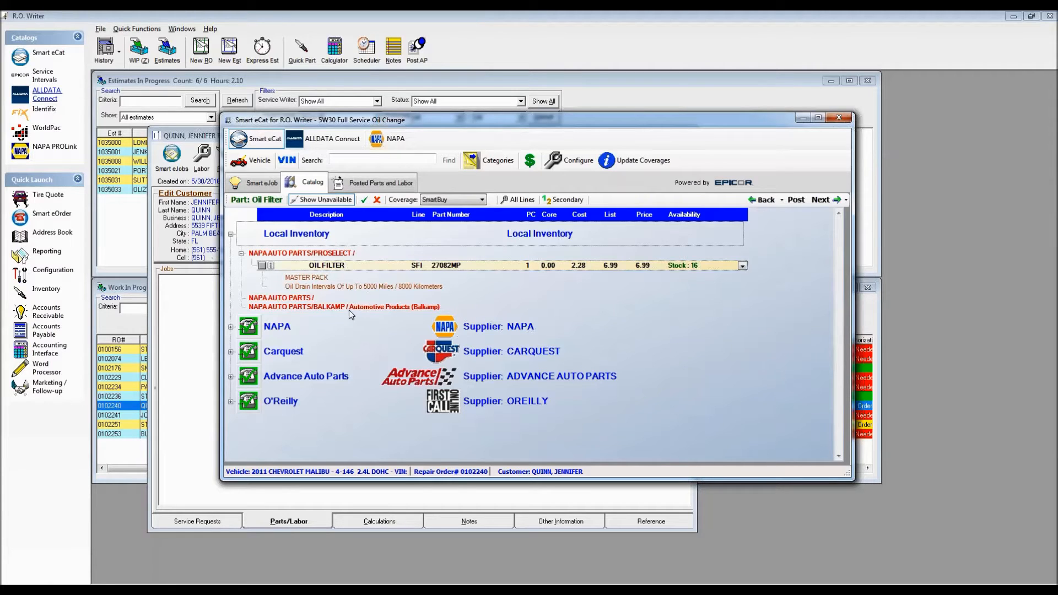
{"action": "left_click", "coordinate": [262, 266]}
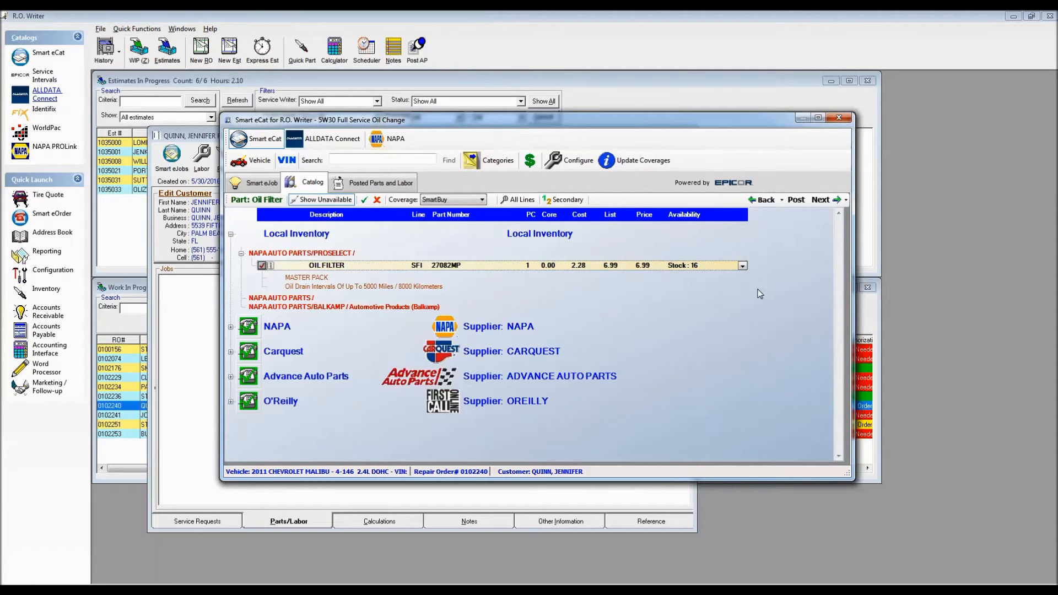
{"action": "left_click", "coordinate": [820, 200]}
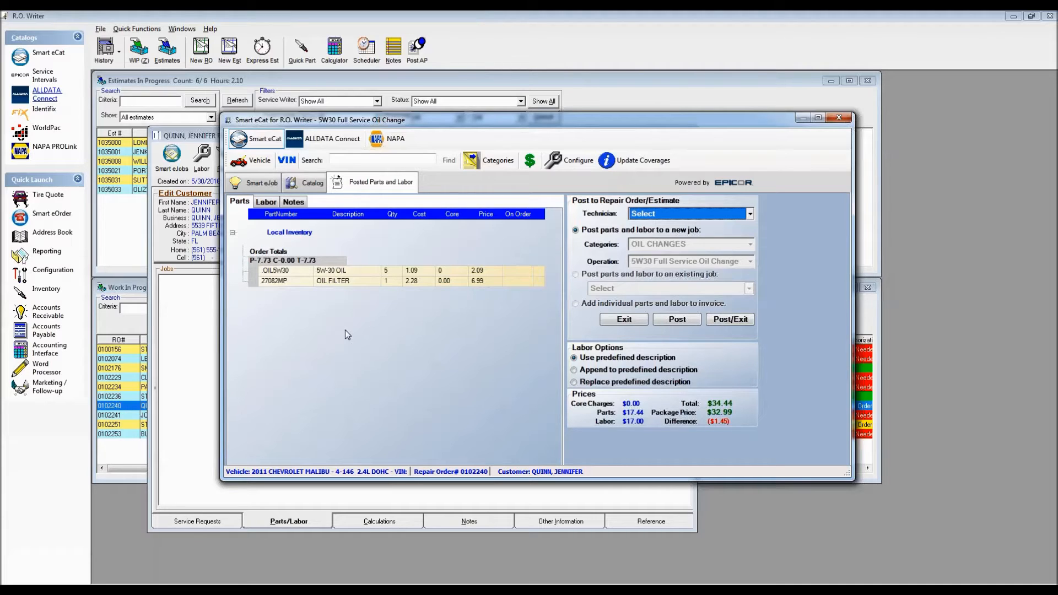
{"action": "left_click", "coordinate": [730, 320]}
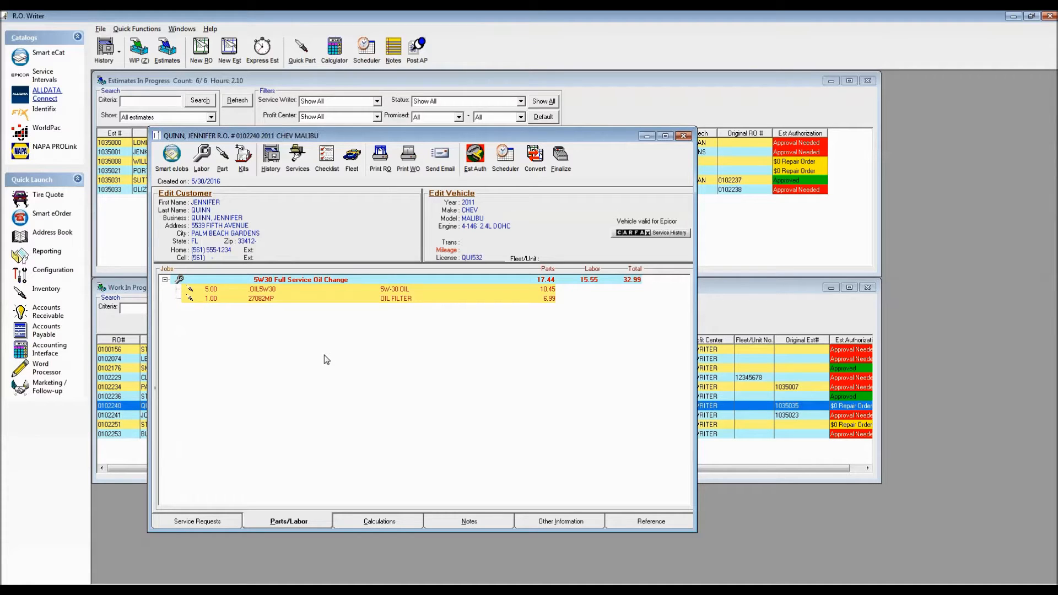
Step: Review the engine oil capacity text in the oil change job's labor description and the quantity on its 5W-30 oil line
{"action": "double_click", "coordinate": [368, 278]}
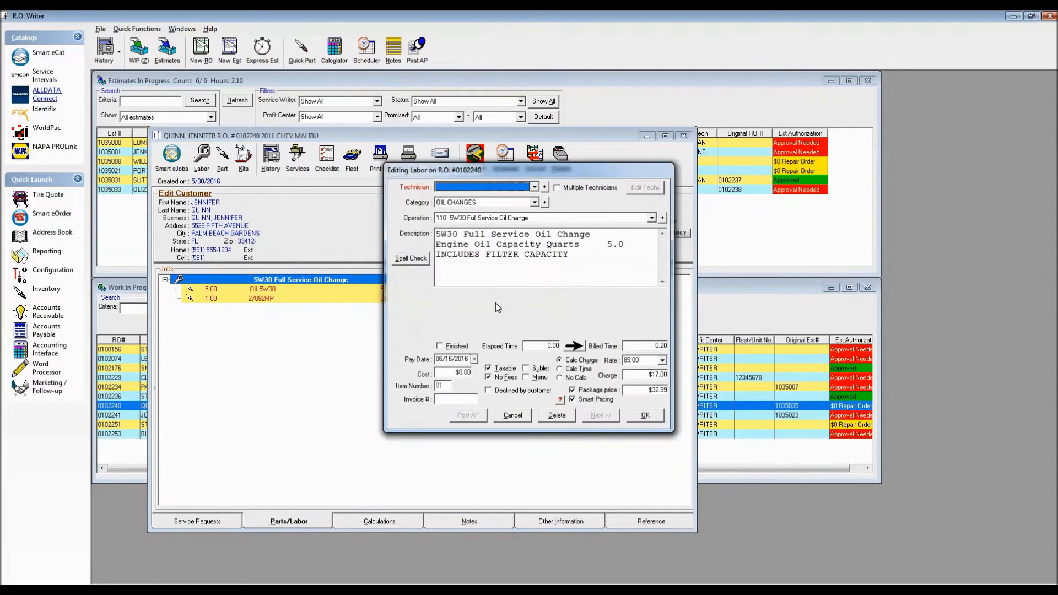
{"action": "left_click_drag", "start_coordinate": [435, 244], "coordinate": [576, 257]}
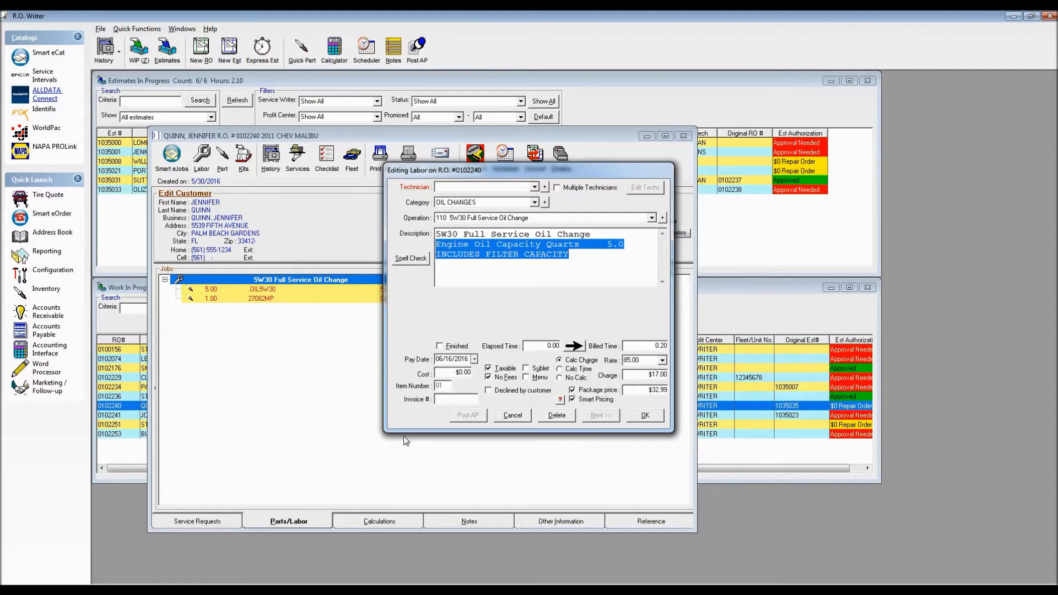
{"action": "left_click", "coordinate": [514, 416]}
{"action": "left_click", "coordinate": [244, 290]}
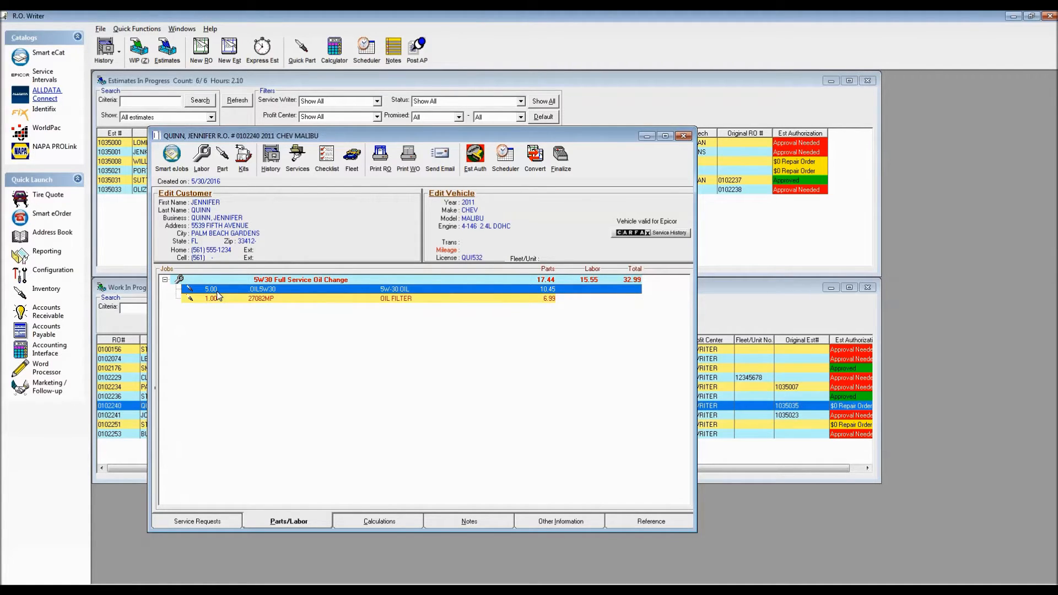
Step: Reopen the smart jobs for this repair order and choose the Tire Rotation job in the Tire Service category
{"action": "left_click", "coordinate": [172, 155]}
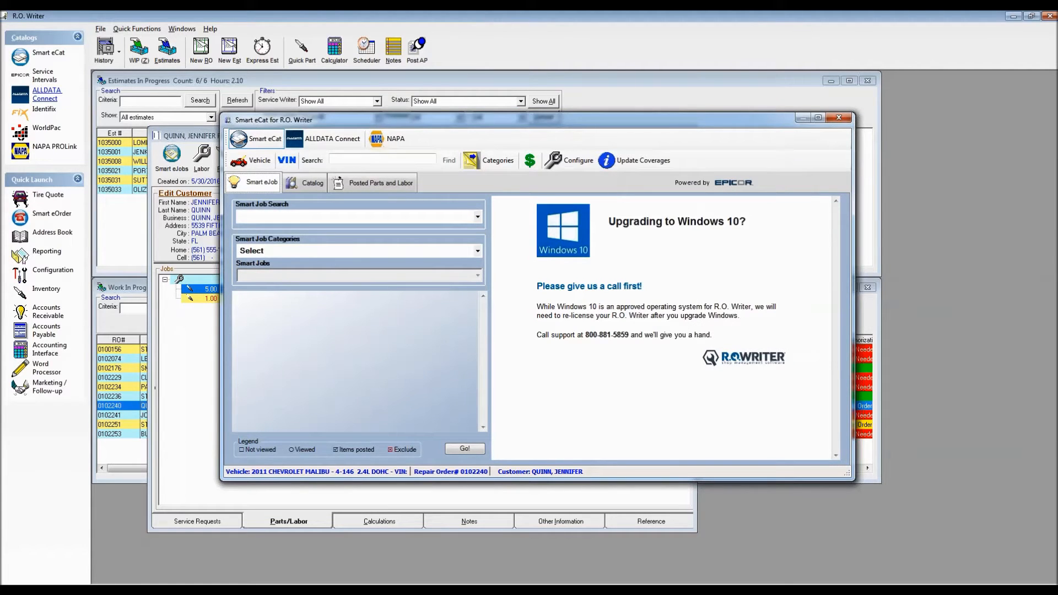
{"action": "left_click_drag", "start_coordinate": [468, 122], "coordinate": [366, 97]}
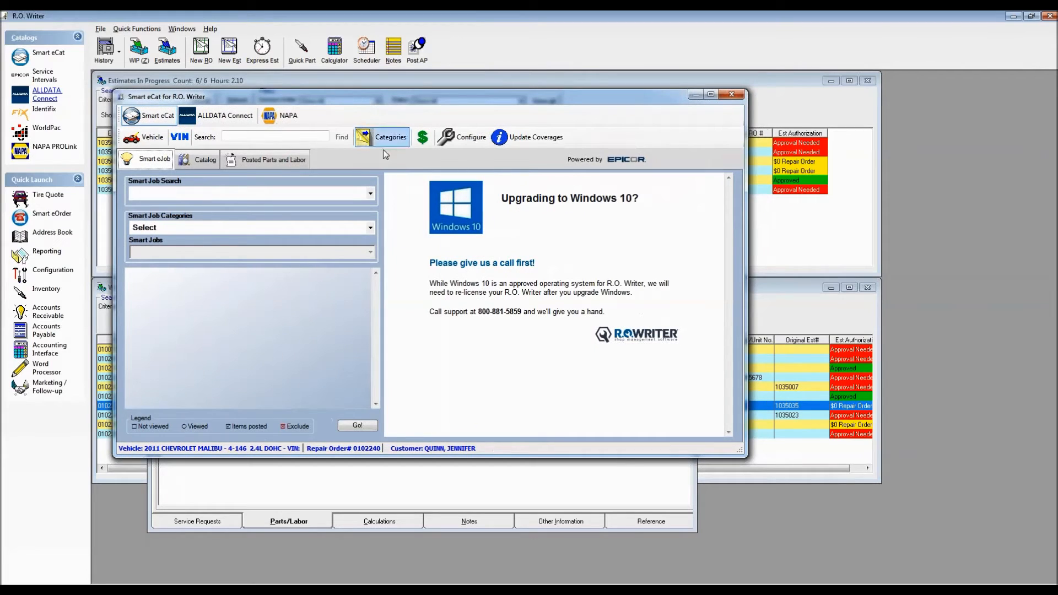
{"action": "left_click", "coordinate": [370, 228]}
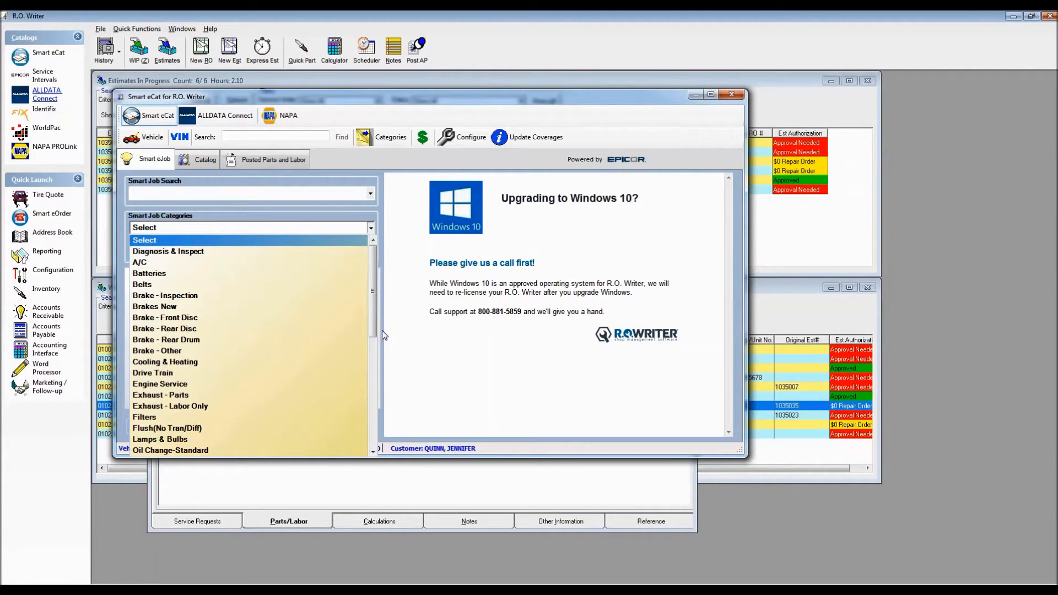
{"action": "left_click_drag", "start_coordinate": [370, 322], "coordinate": [375, 438]}
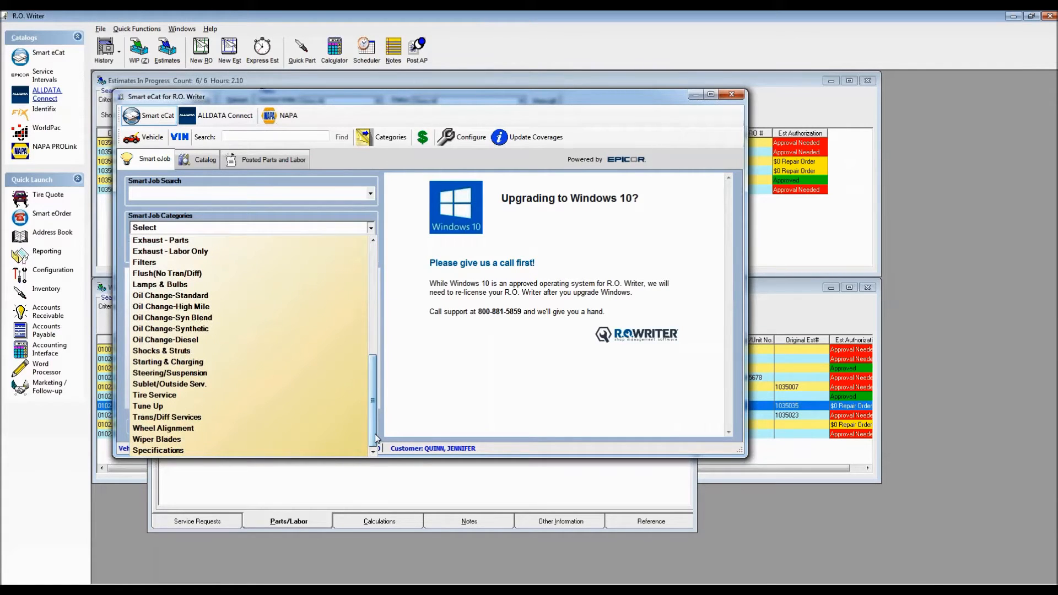
{"action": "left_click", "coordinate": [154, 395]}
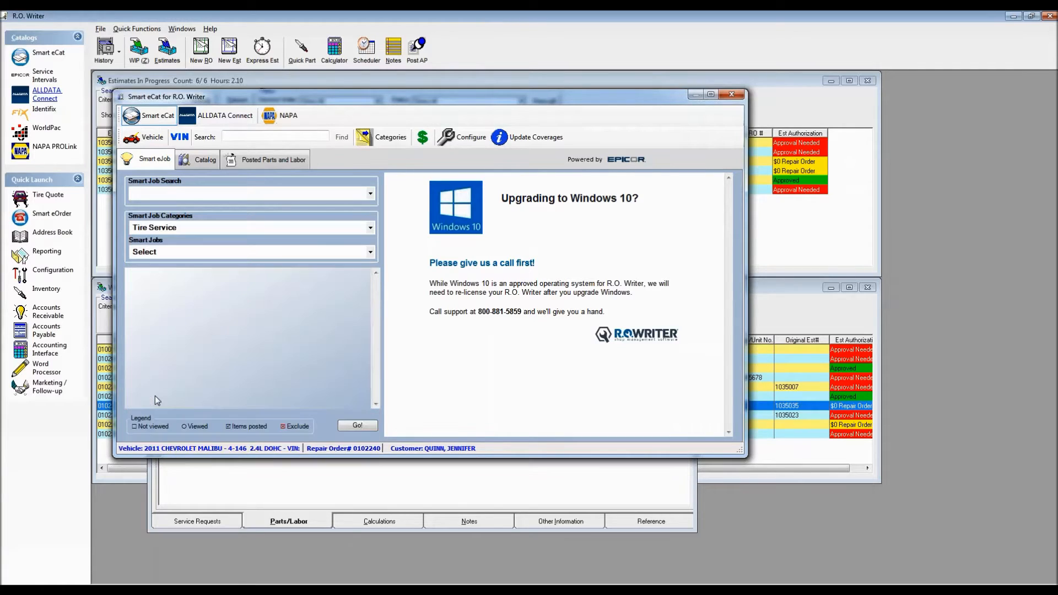
{"action": "left_click", "coordinate": [276, 256]}
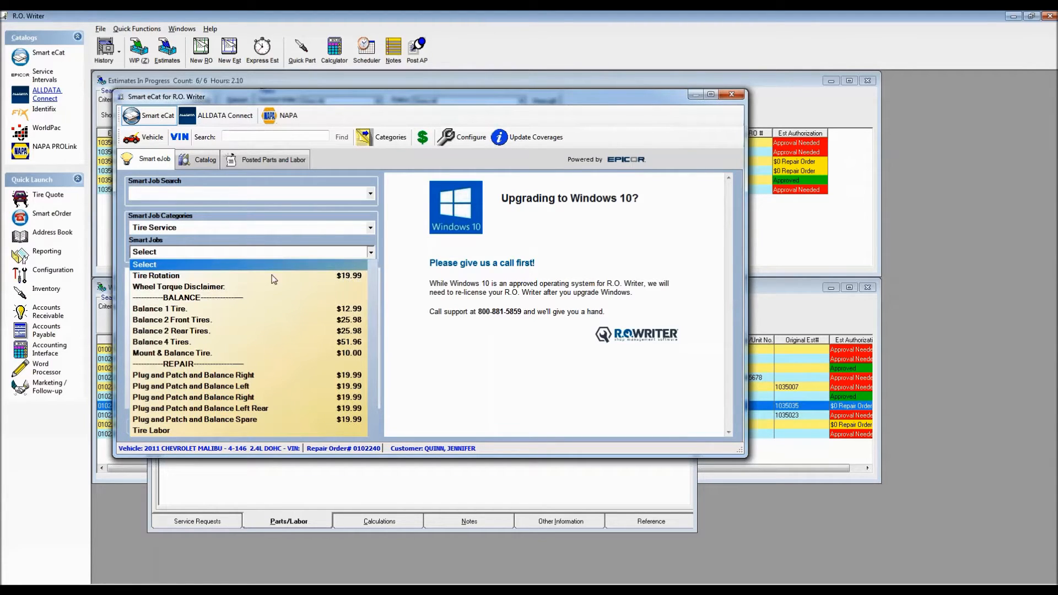
{"action": "left_click", "coordinate": [212, 276]}
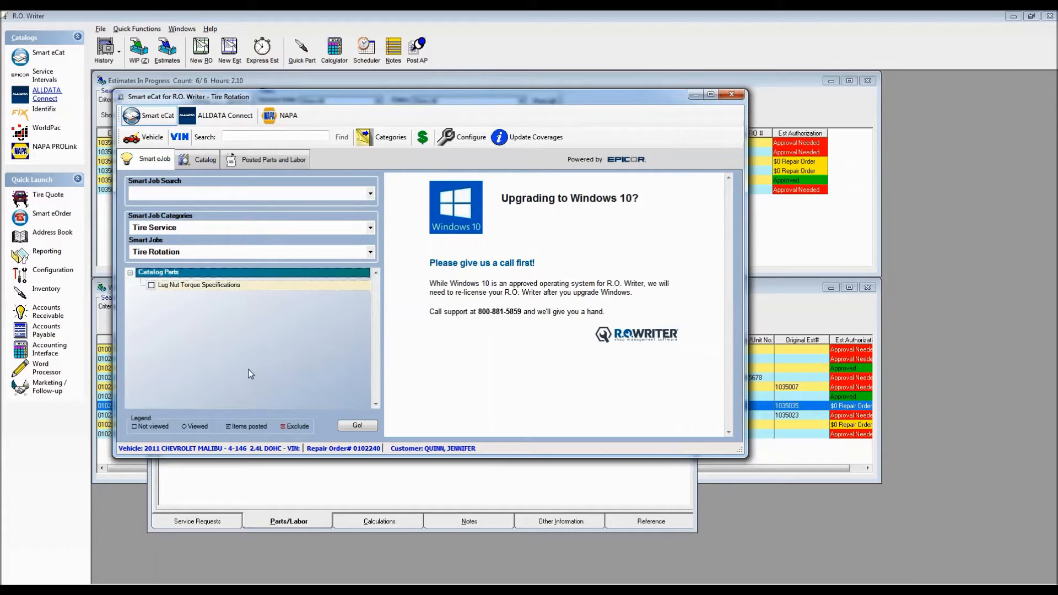
Step: Include the lug nut torque specification in the Tire Rotation job and post it as a new job, keeping the catalog open
{"action": "left_click", "coordinate": [152, 287]}
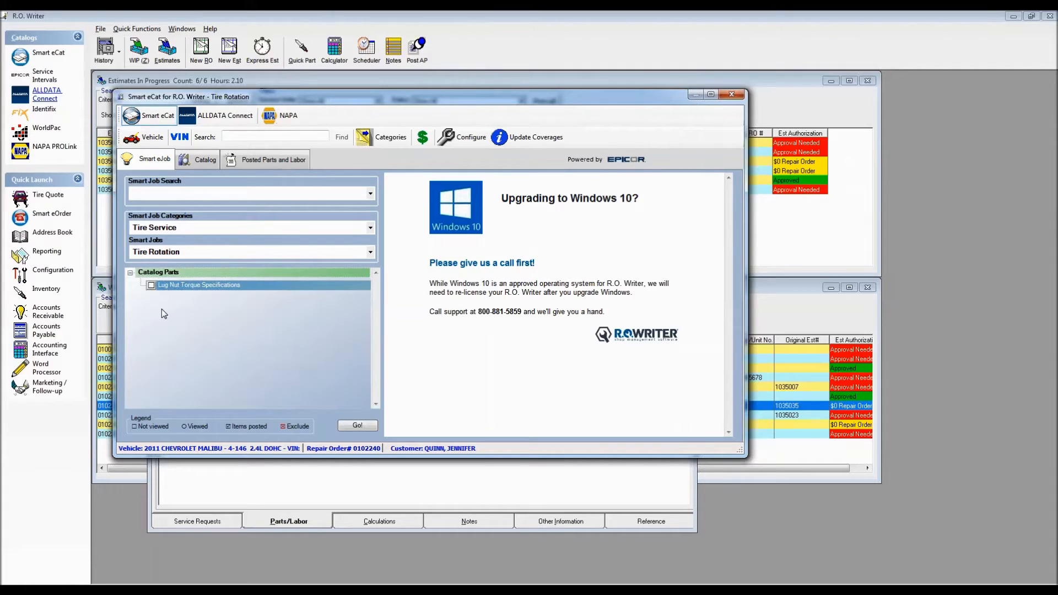
{"action": "left_click", "coordinate": [360, 425]}
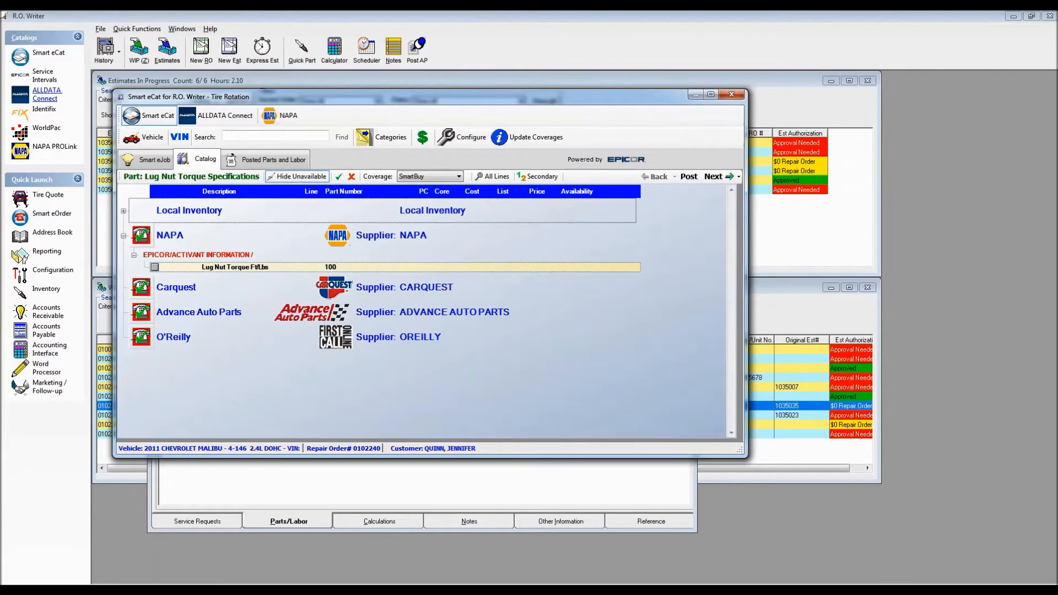
{"action": "left_click", "coordinate": [155, 267]}
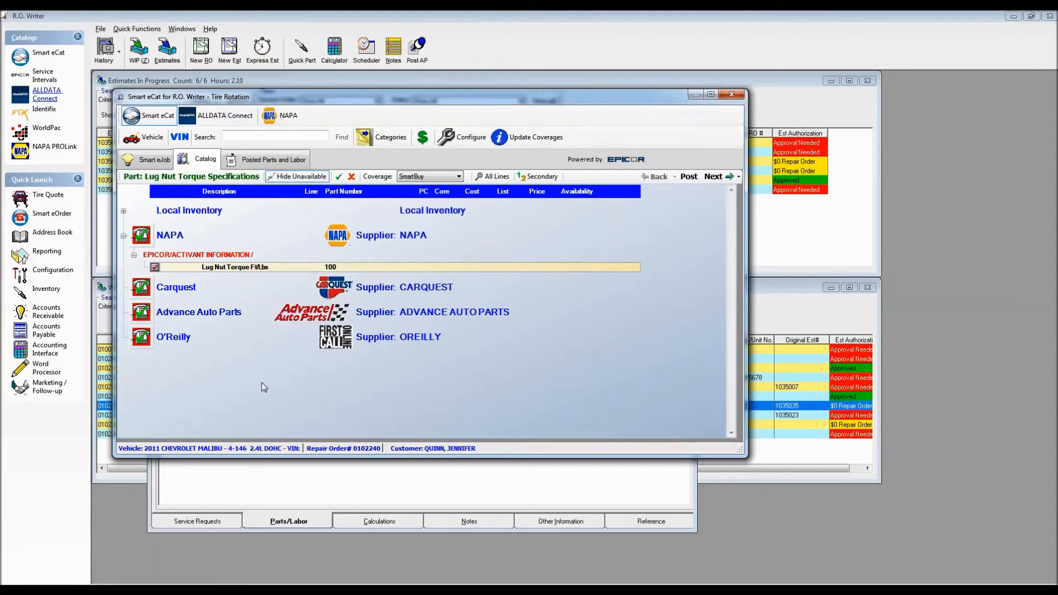
{"action": "left_click", "coordinate": [714, 177]}
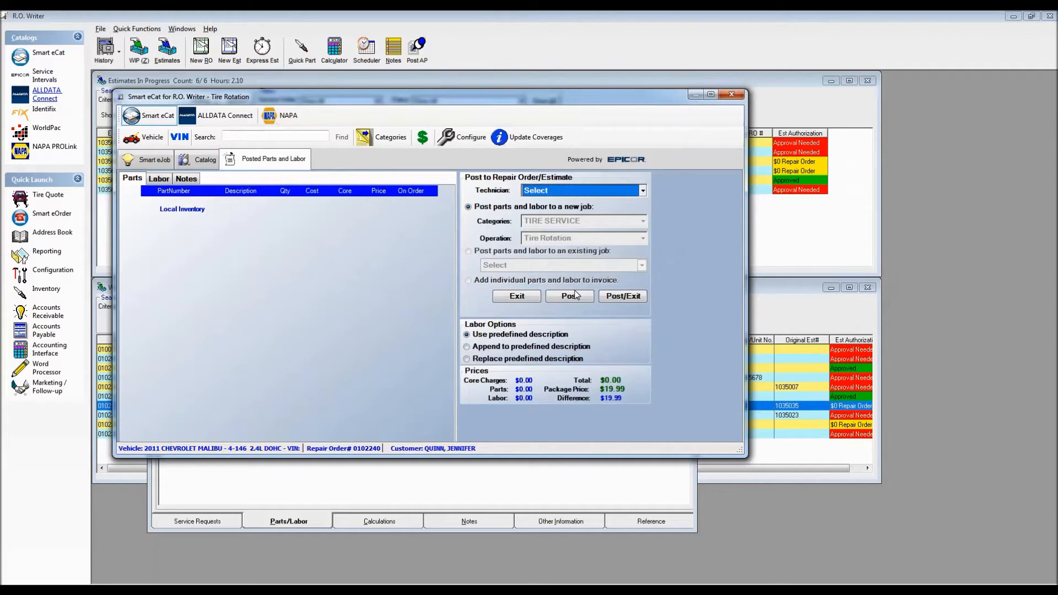
{"action": "left_click", "coordinate": [562, 296]}
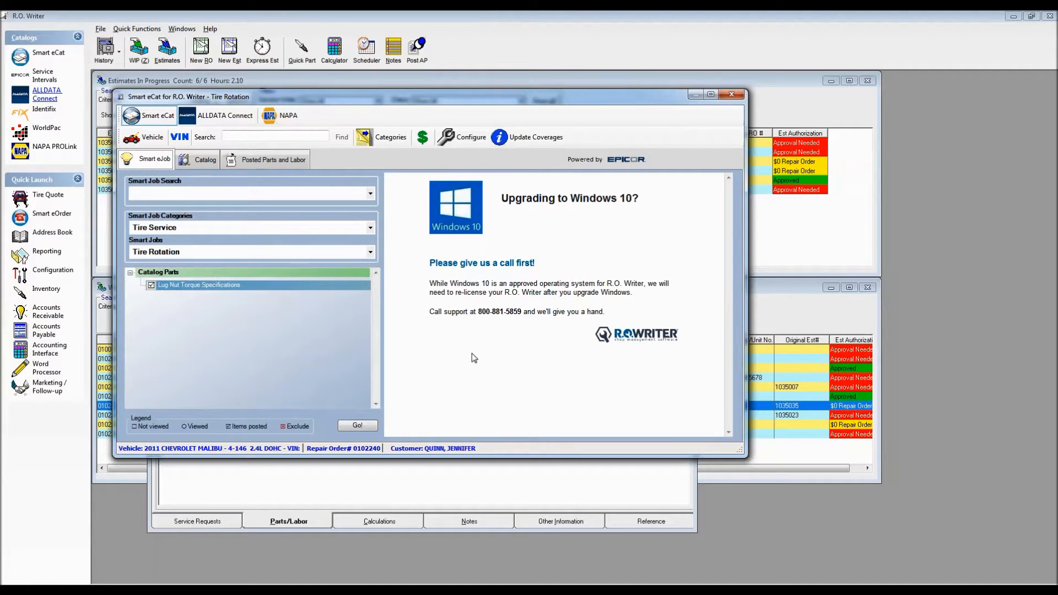
Step: Choose the Install Front Brake Pads/Cal/Rotors job in the Brake - Front Disc category and exclude the front wheel seal
{"action": "left_click", "coordinate": [370, 230]}
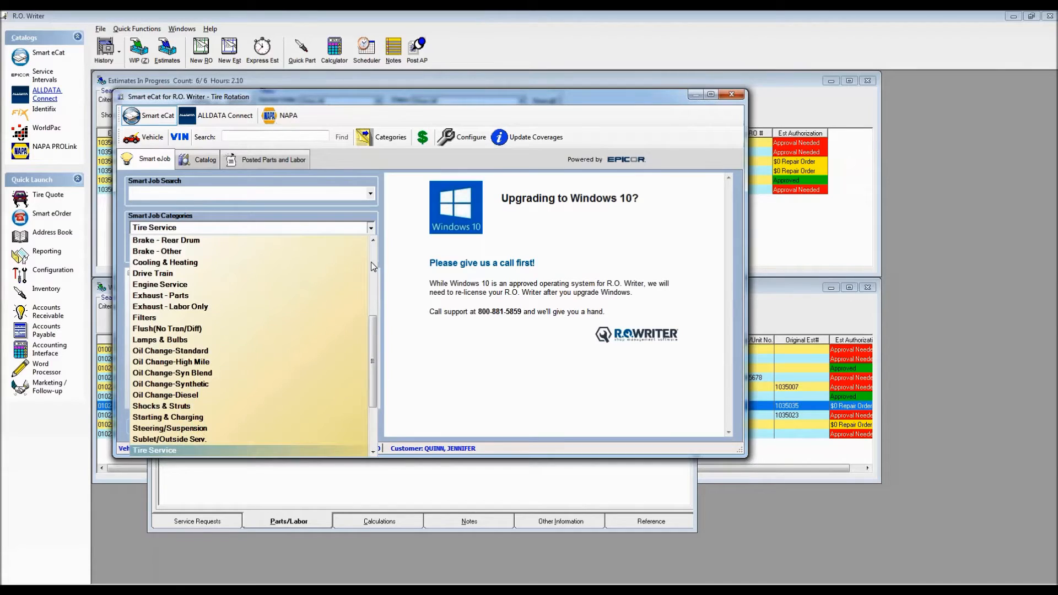
{"action": "left_click", "coordinate": [371, 262]}
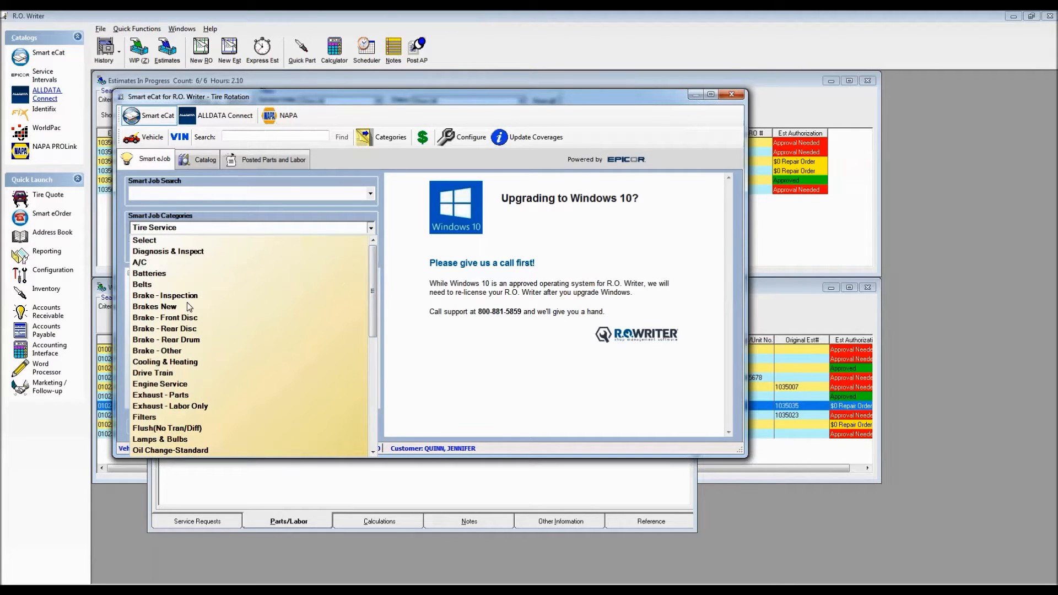
{"action": "left_click", "coordinate": [180, 316]}
{"action": "left_click", "coordinate": [203, 252]}
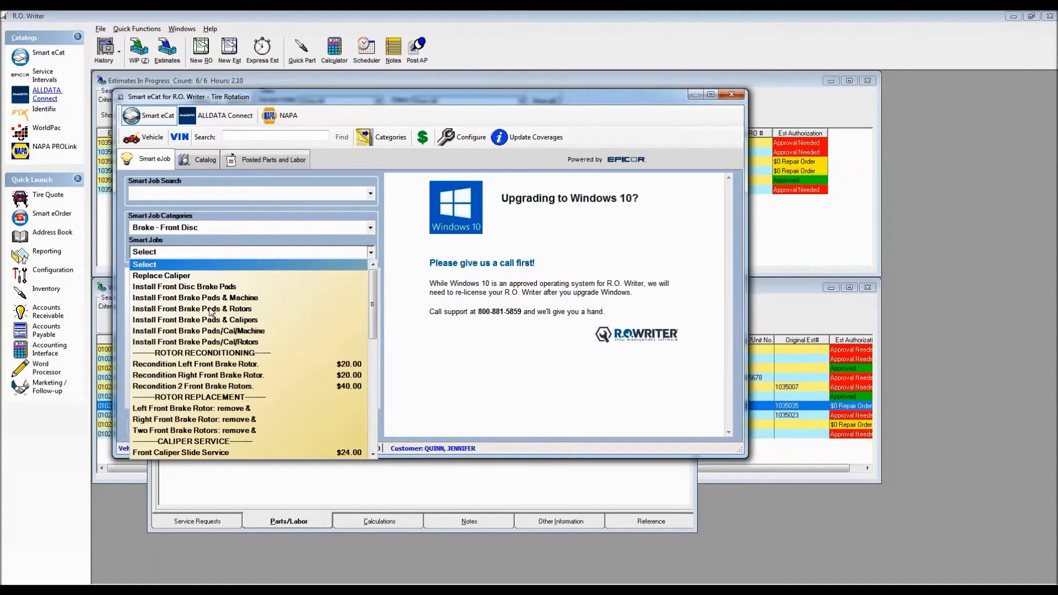
{"action": "left_click", "coordinate": [184, 342]}
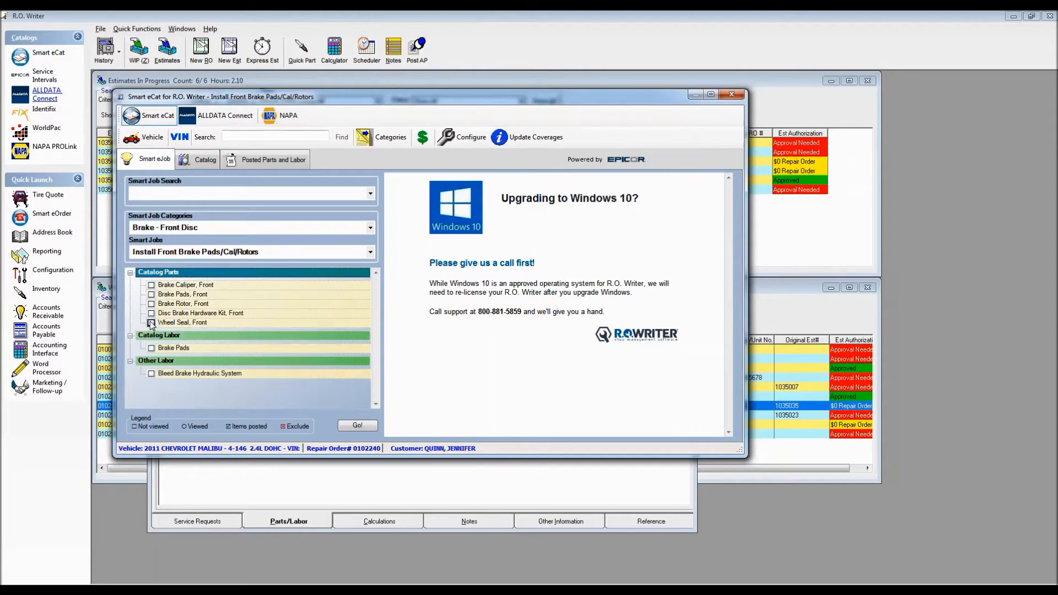
{"action": "left_click", "coordinate": [151, 323]}
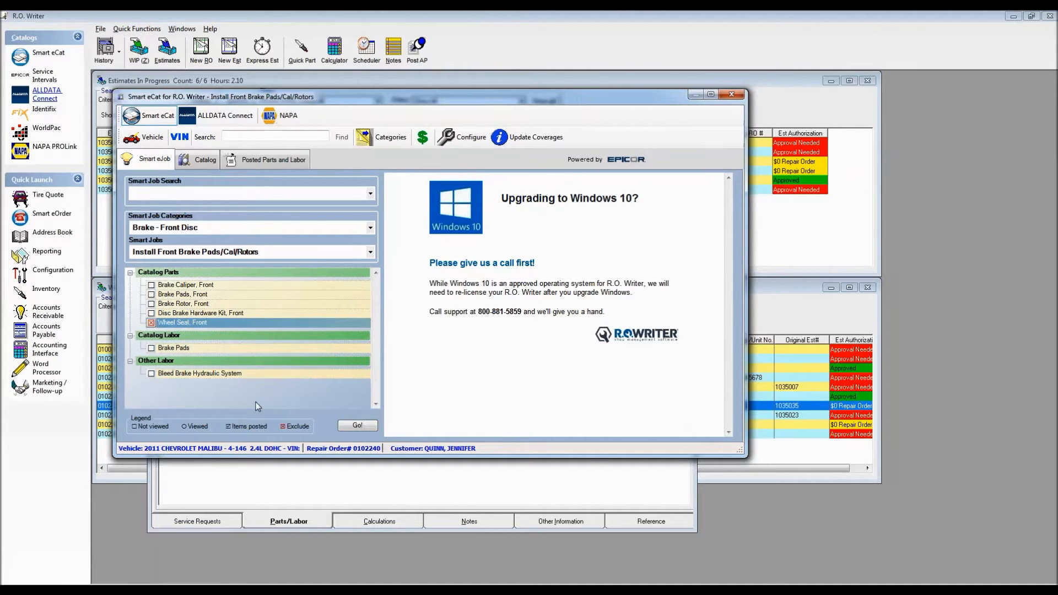
Step: Run the front brake job, compare the suppliers' front calipers and select Carquest's left 18B4910A and right 18B4911A
{"action": "left_click", "coordinate": [358, 425]}
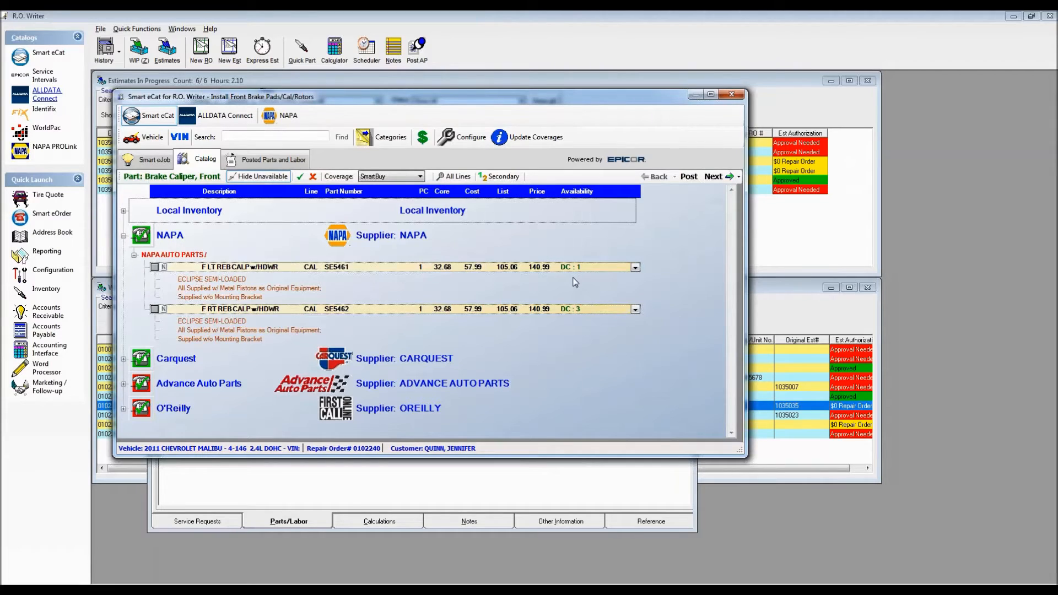
{"action": "left_click", "coordinate": [123, 359]}
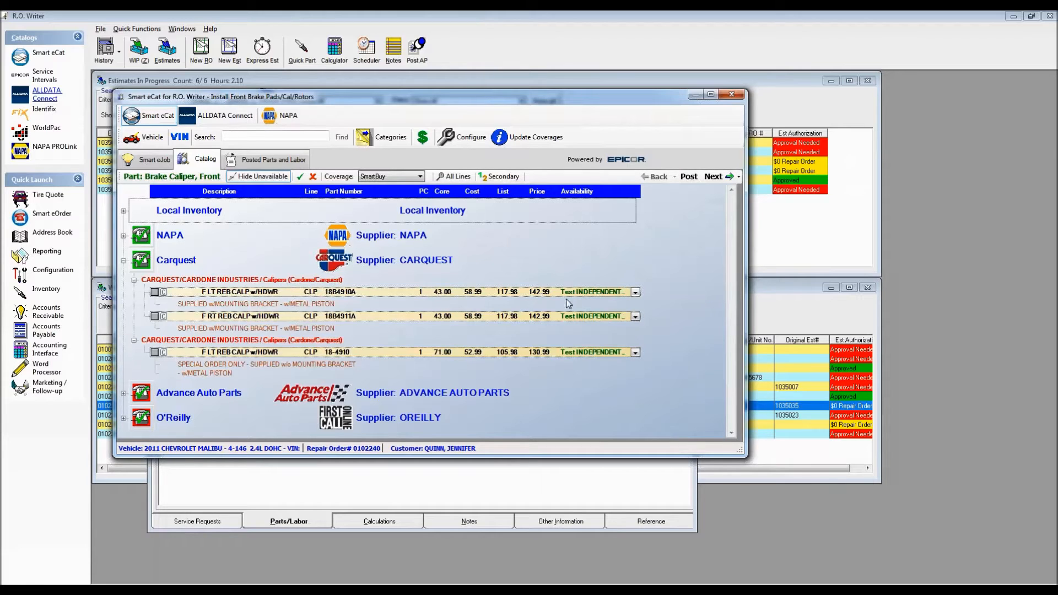
{"action": "left_click", "coordinate": [124, 394]}
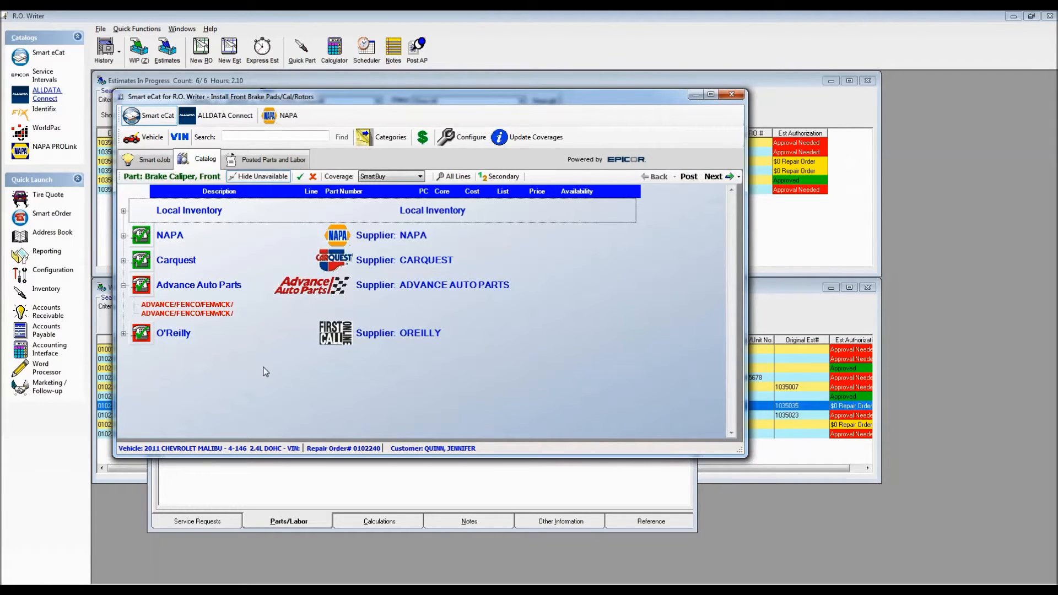
{"action": "left_click", "coordinate": [123, 334]}
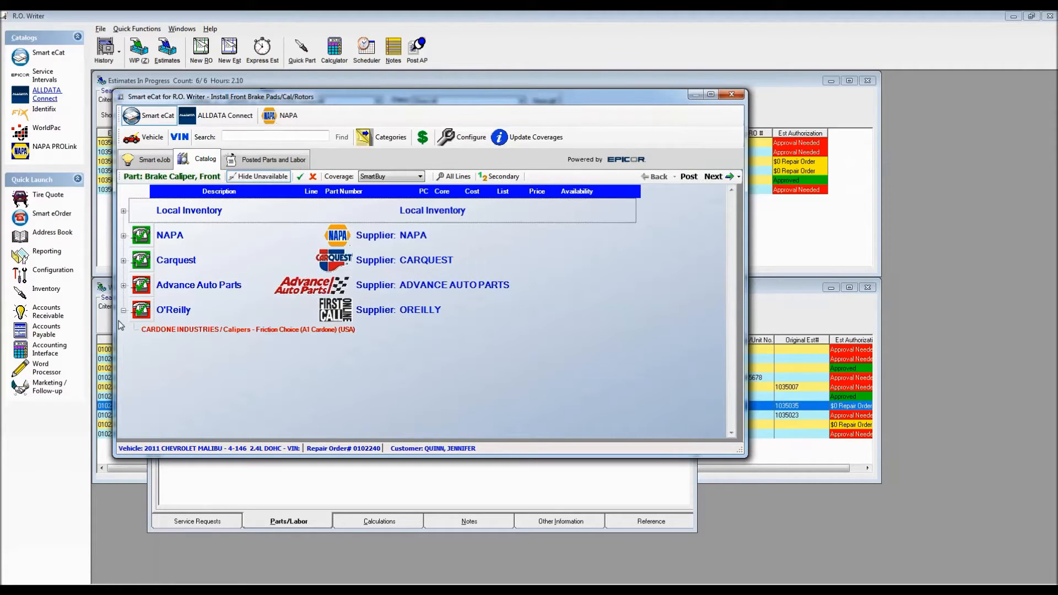
{"action": "left_click", "coordinate": [123, 260]}
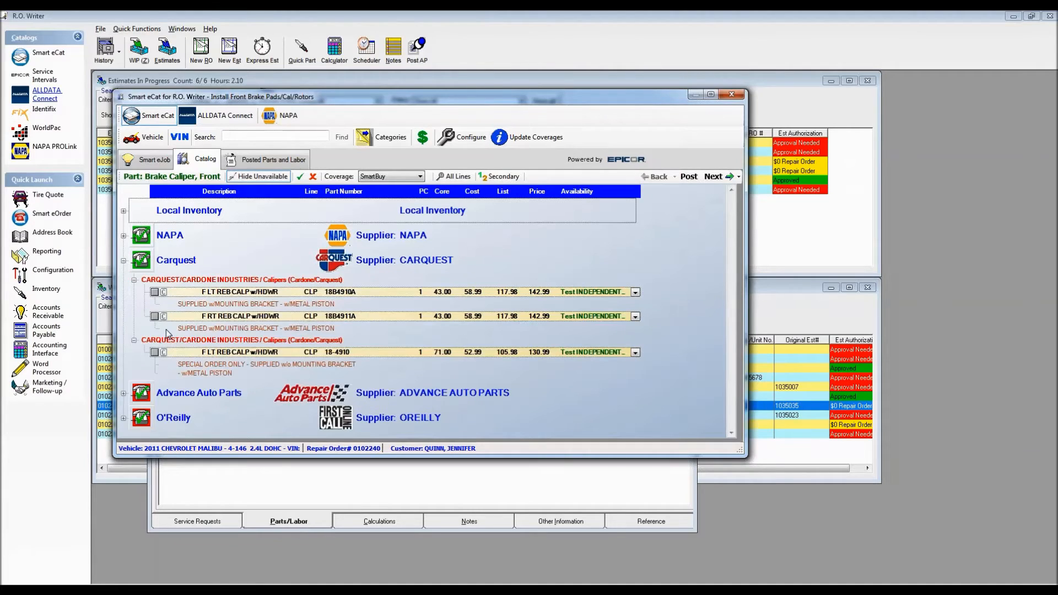
{"action": "left_click", "coordinate": [154, 292]}
{"action": "left_click", "coordinate": [155, 316]}
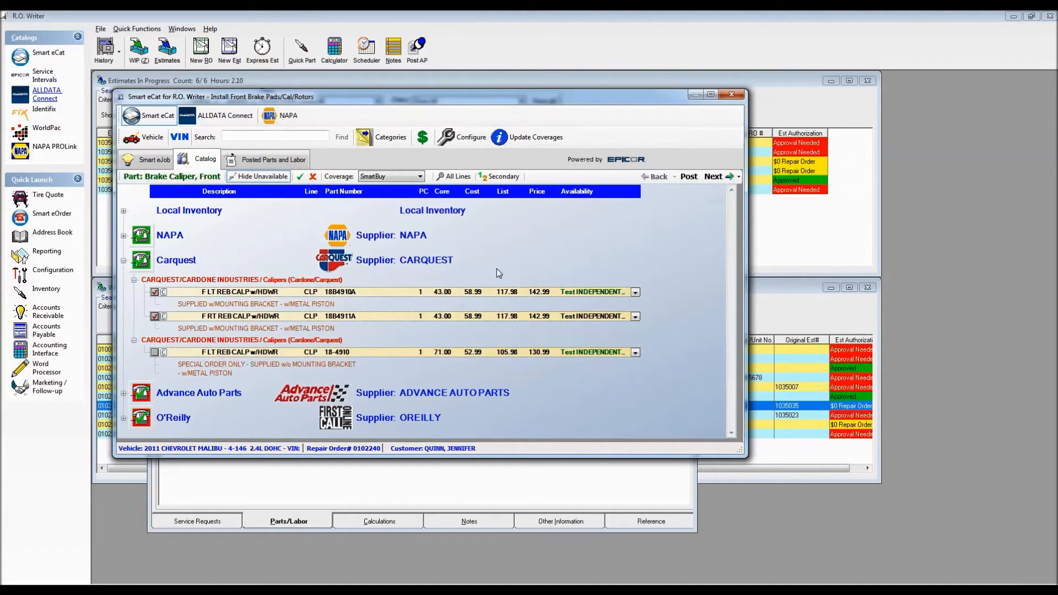
Step: Select NAPA's premium ceramic front brake pads SS8270X and O'Reilly's Bosch front disc brake rotors 25010570
{"action": "left_click", "coordinate": [715, 177]}
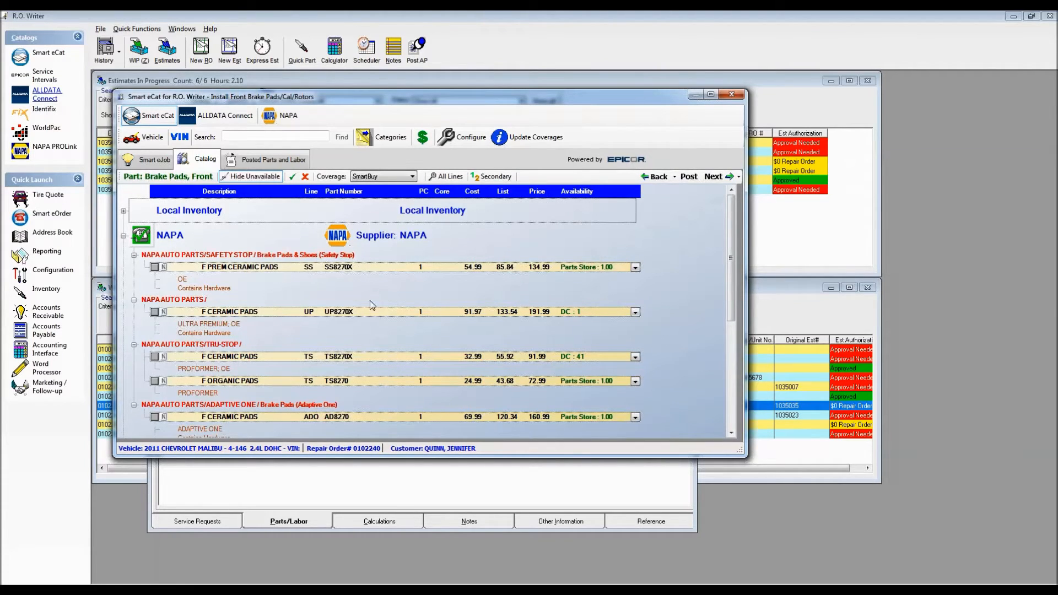
{"action": "left_click", "coordinate": [155, 267]}
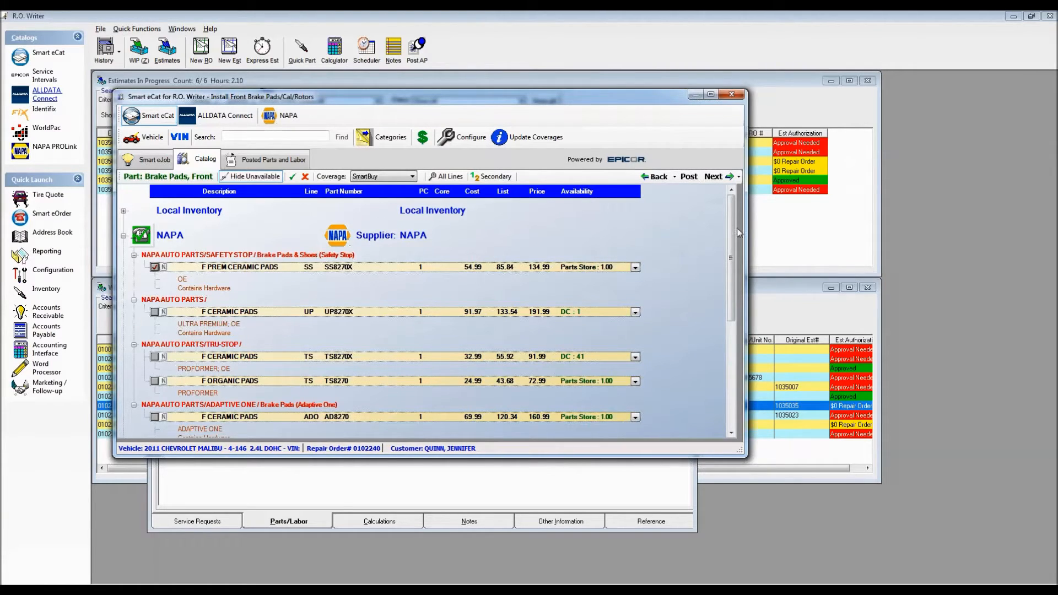
{"action": "left_click", "coordinate": [714, 176]}
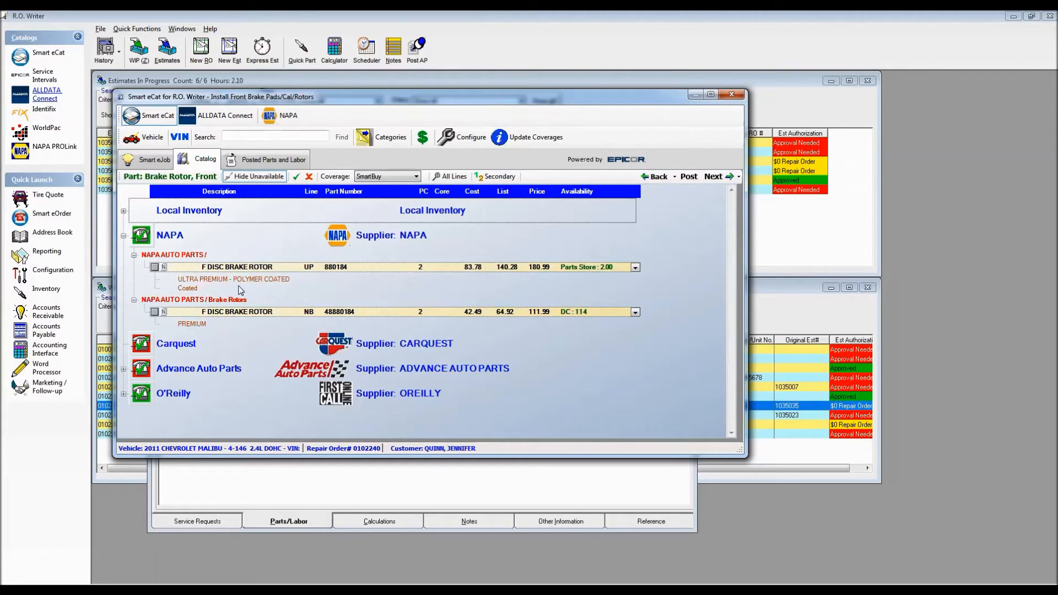
{"action": "left_click", "coordinate": [124, 394]}
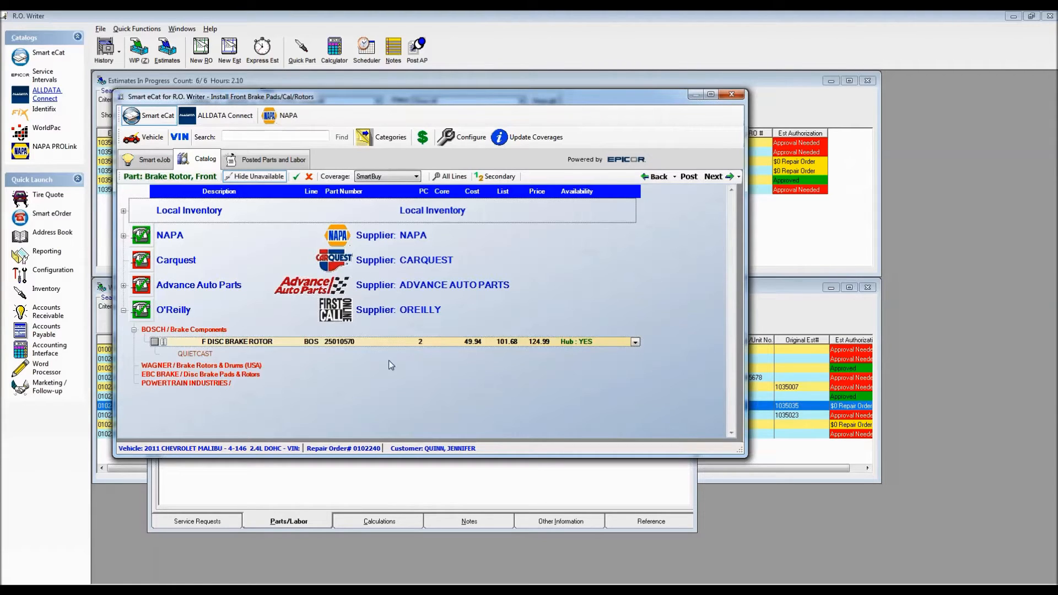
{"action": "left_click", "coordinate": [155, 342]}
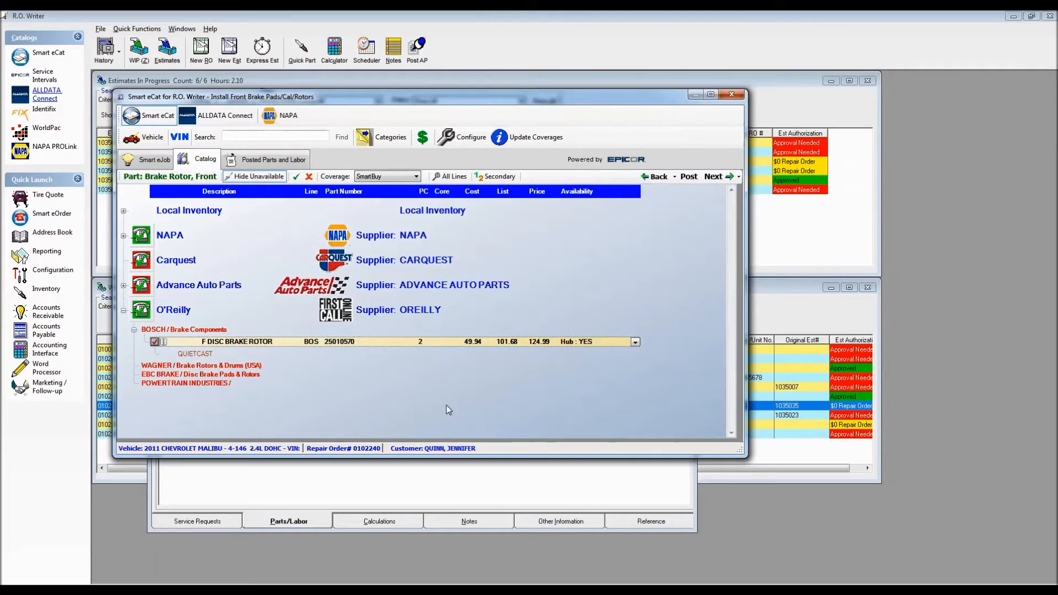
Step: Skip the front disc hardware kit and add brake pad labor for Both Sides, Front plus Replace Caliper labor with quantity 2
{"action": "left_click", "coordinate": [713, 177]}
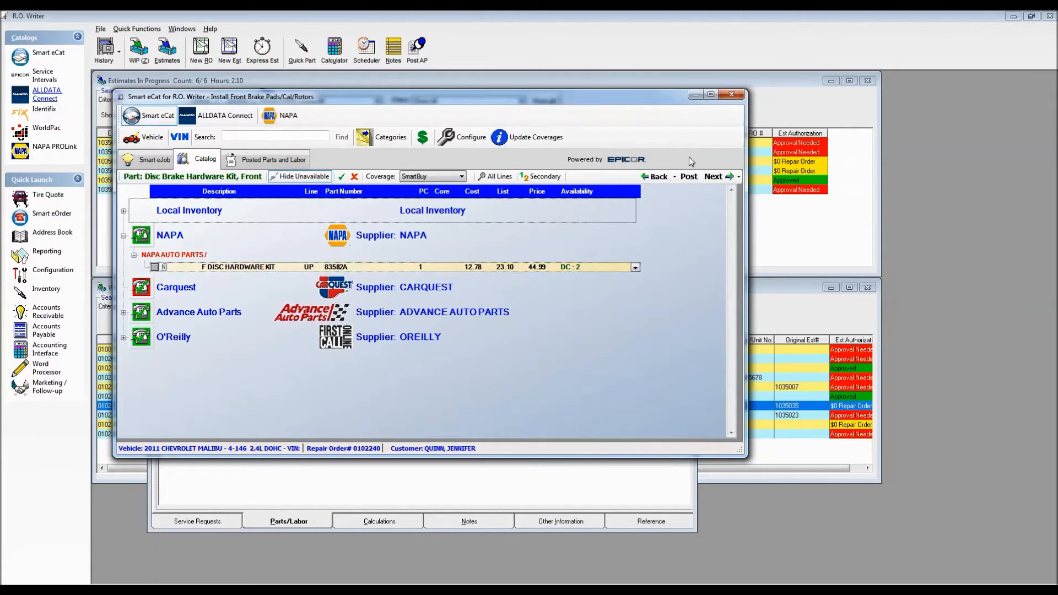
{"action": "left_click", "coordinate": [714, 177]}
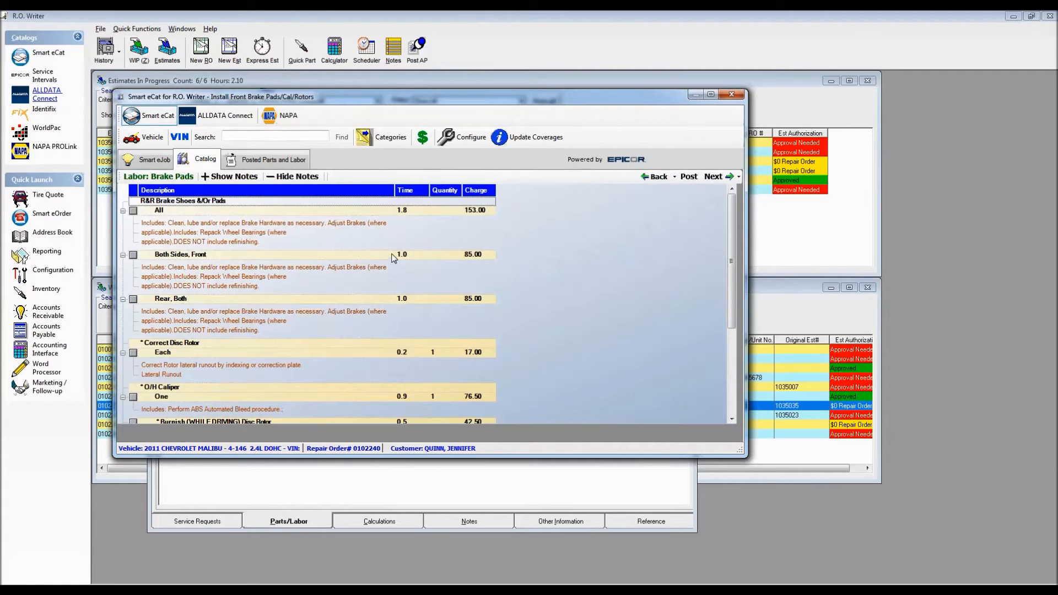
{"action": "left_click", "coordinate": [134, 254]}
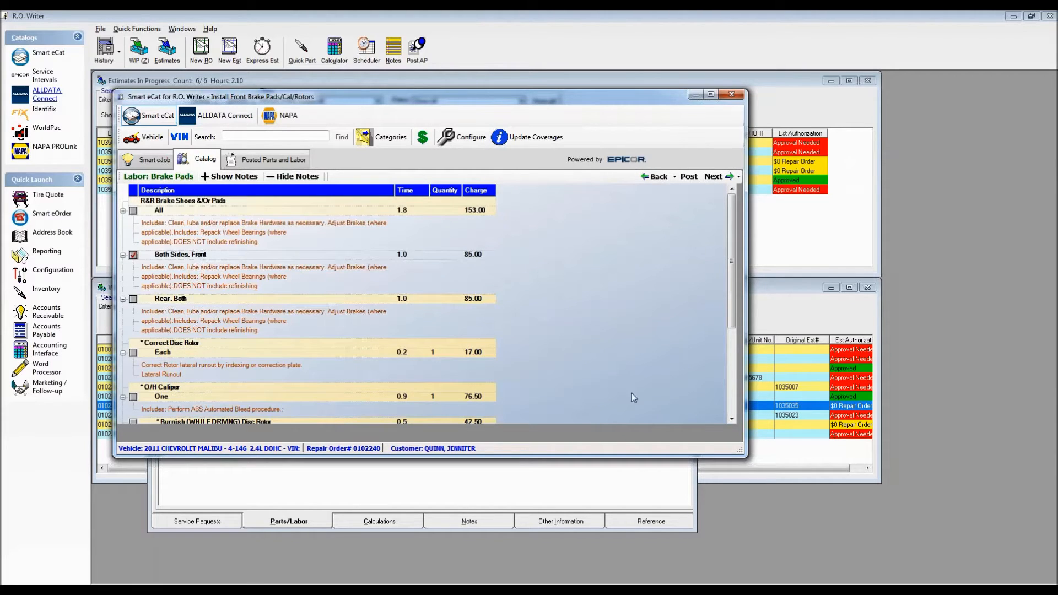
{"action": "scroll", "coordinate": [722, 392], "scroll_direction": "down", "scroll_amount": 3}
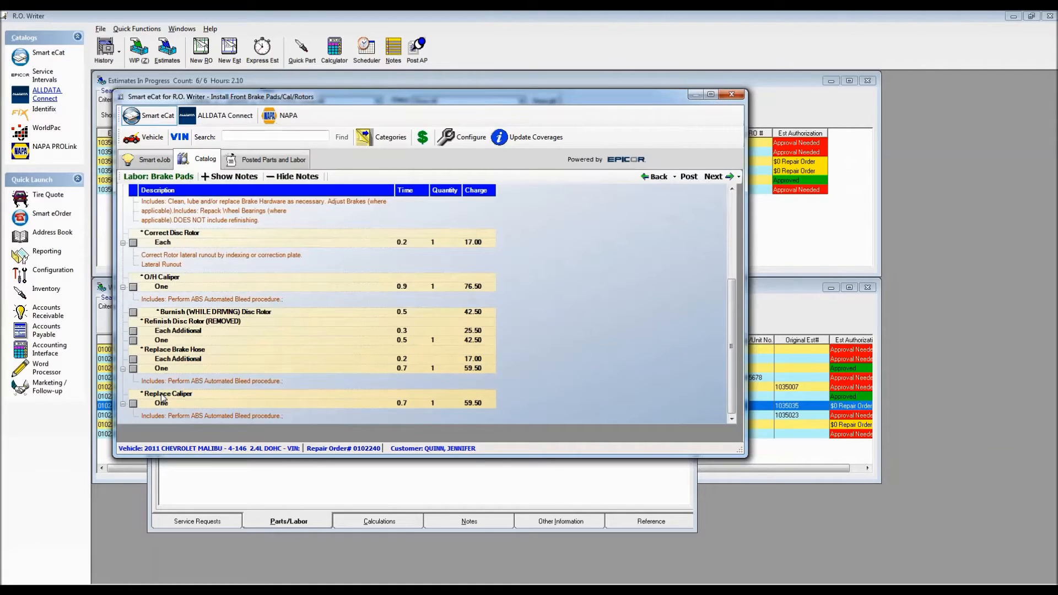
{"action": "mouse_move", "coordinate": [457, 406]}
{"action": "left_click", "coordinate": [133, 403]}
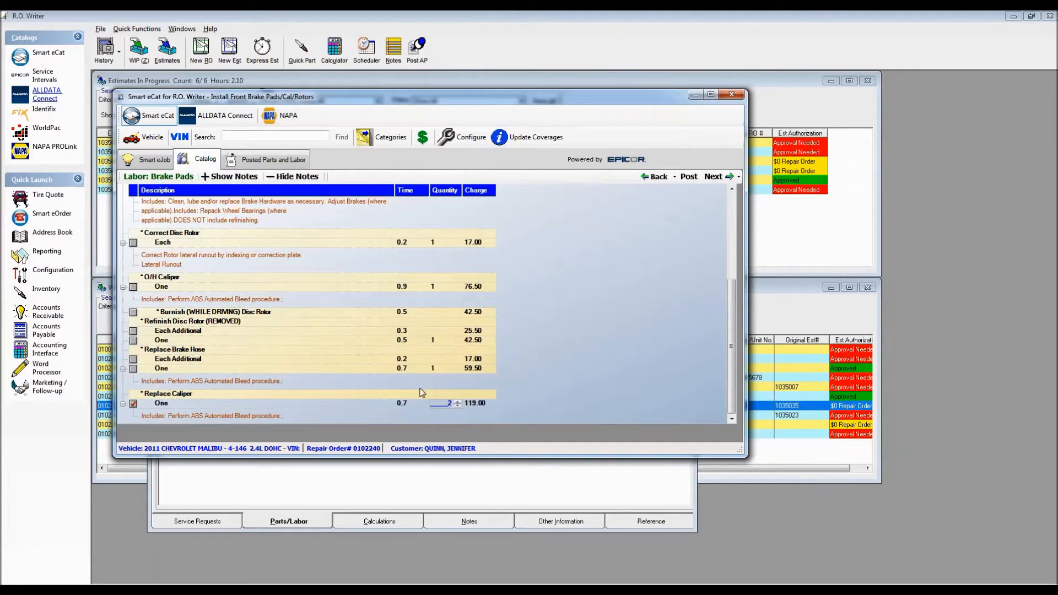
{"action": "left_click", "coordinate": [294, 360]}
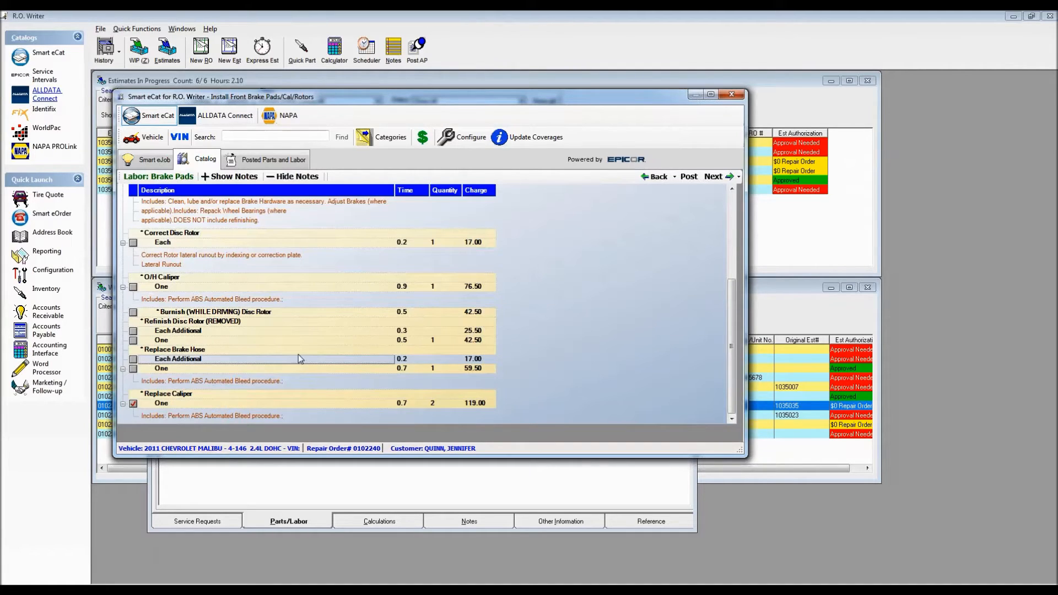
Step: Check the front brake job's parts and labor, post it as a new job, exit the catalog and review the repair order's jobs
{"action": "left_click", "coordinate": [714, 177]}
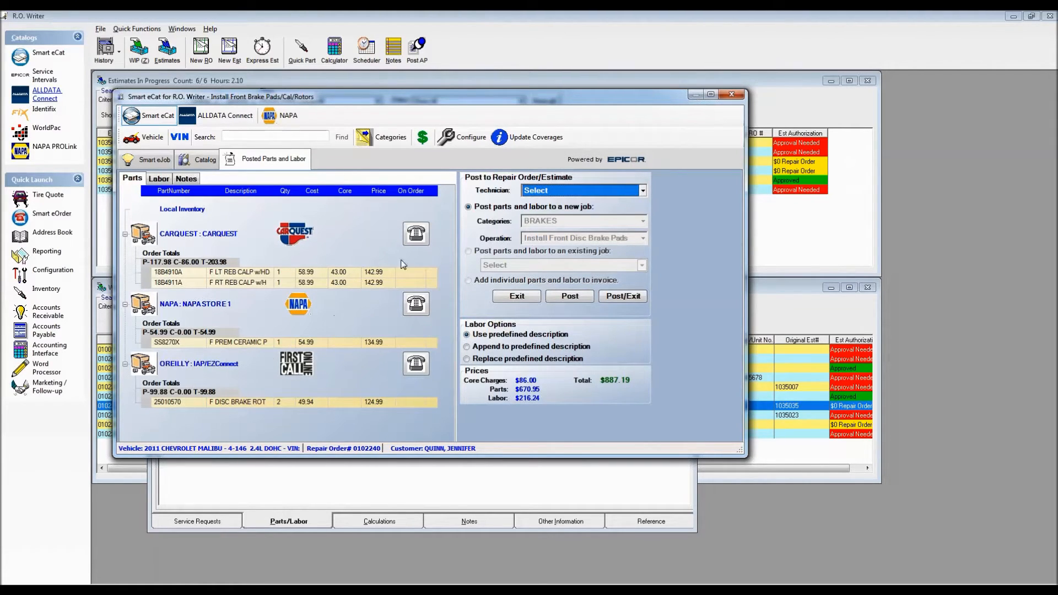
{"action": "left_click", "coordinate": [159, 178]}
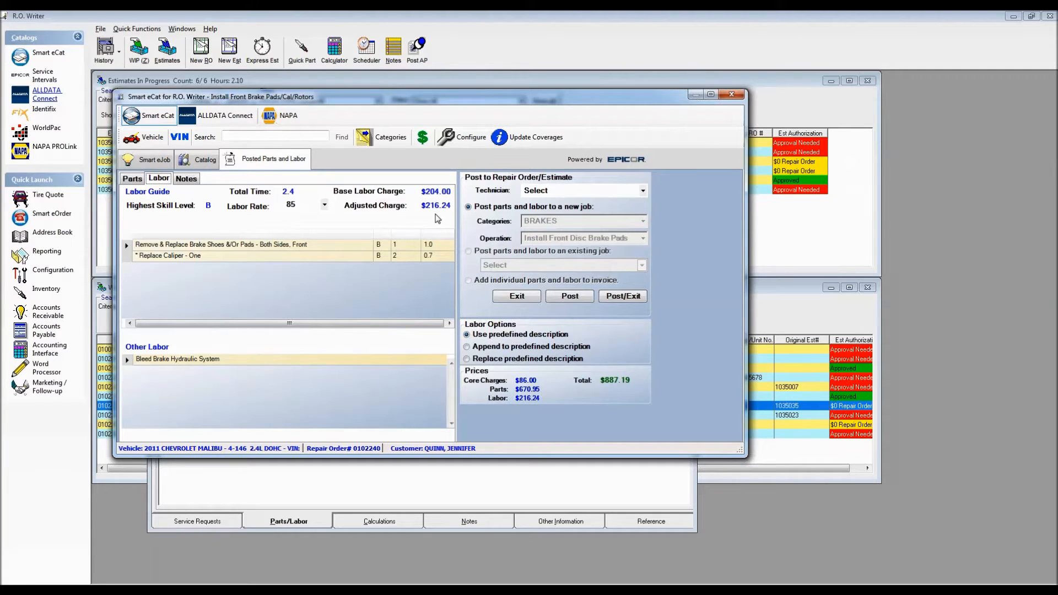
{"action": "left_click", "coordinate": [622, 297]}
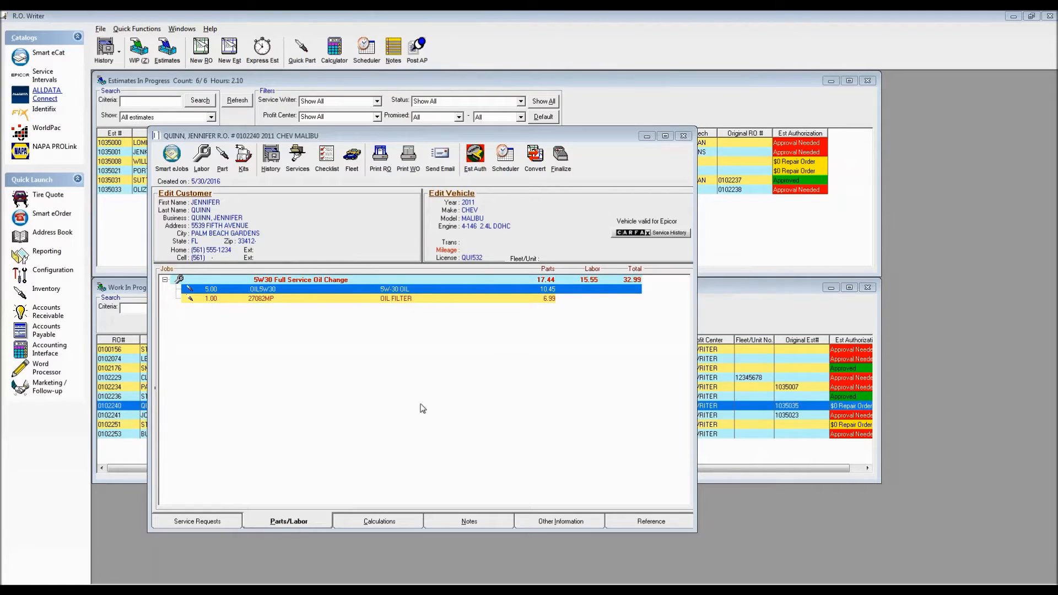
{"action": "left_click", "coordinate": [282, 308]}
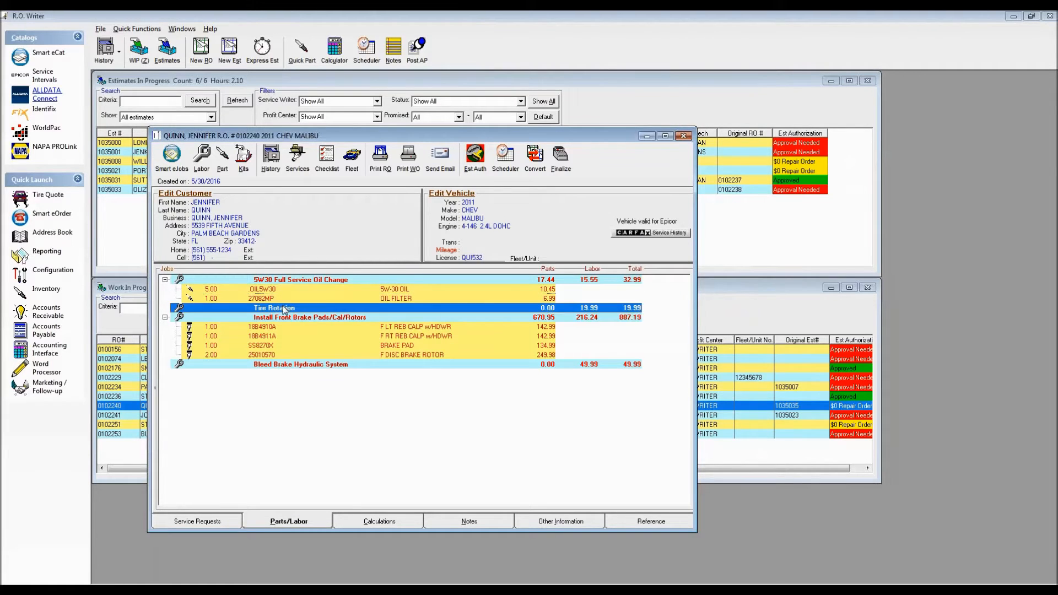
{"action": "left_click", "coordinate": [296, 320]}
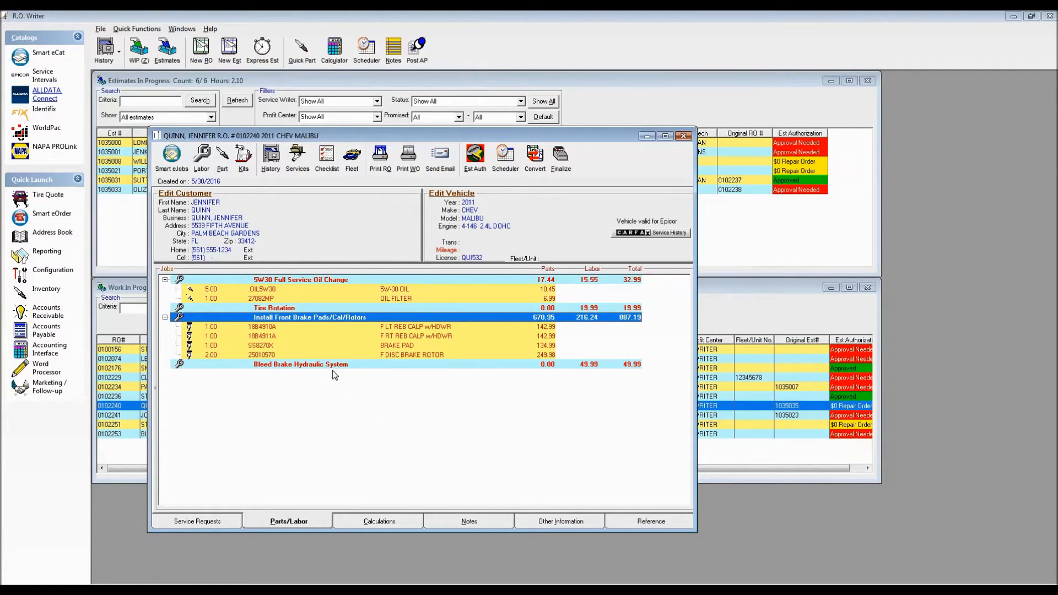
{"action": "left_click", "coordinate": [331, 365]}
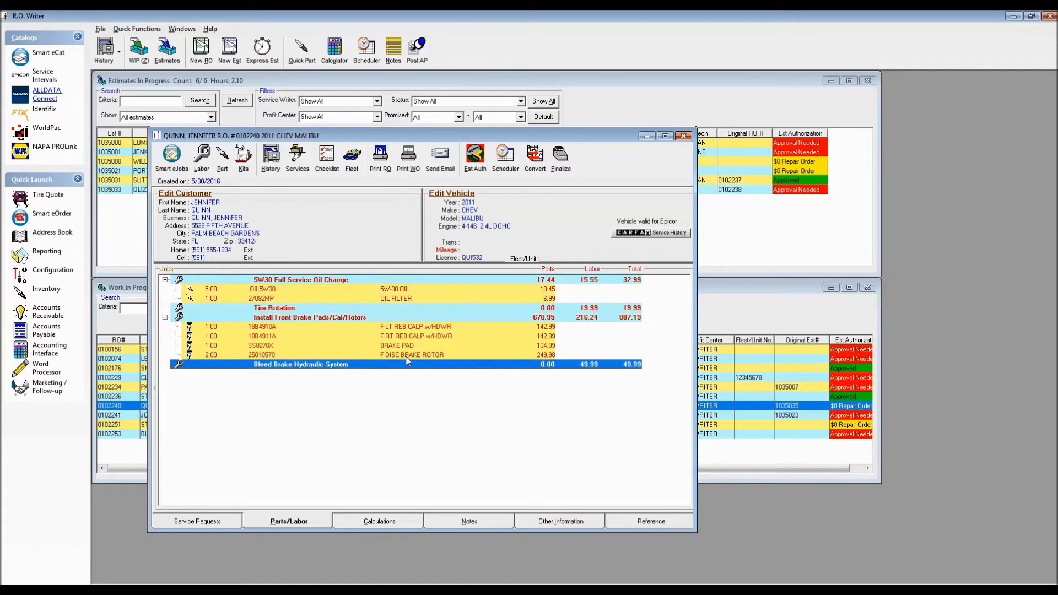
Step: Order the two front calipers from Carquest in Smart eOrder with the prefilled purchase order number, and post the order back to the repair order
{"action": "left_click", "coordinate": [50, 218]}
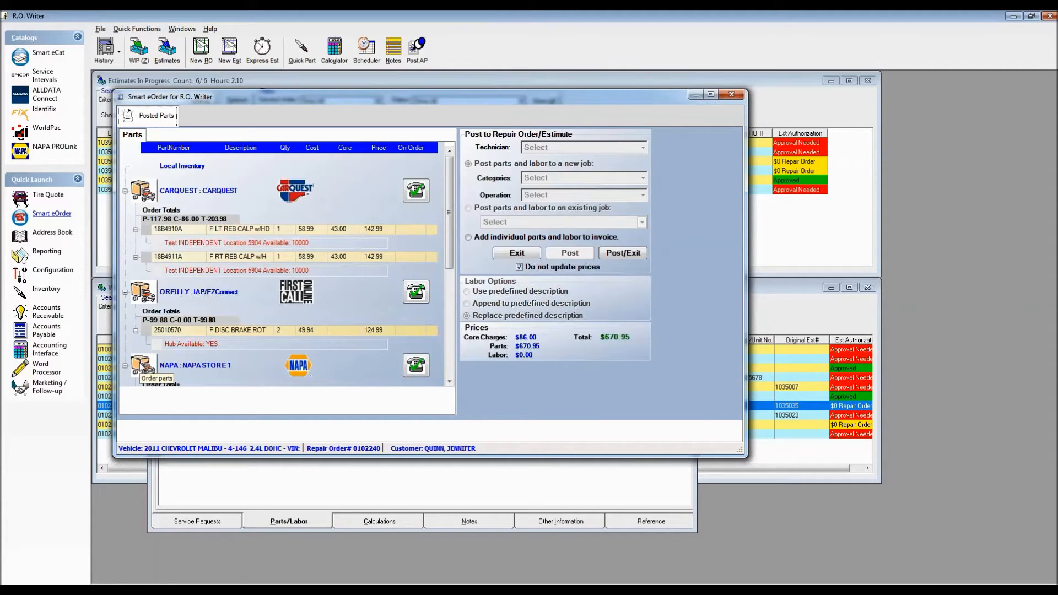
{"action": "left_click", "coordinate": [142, 192]}
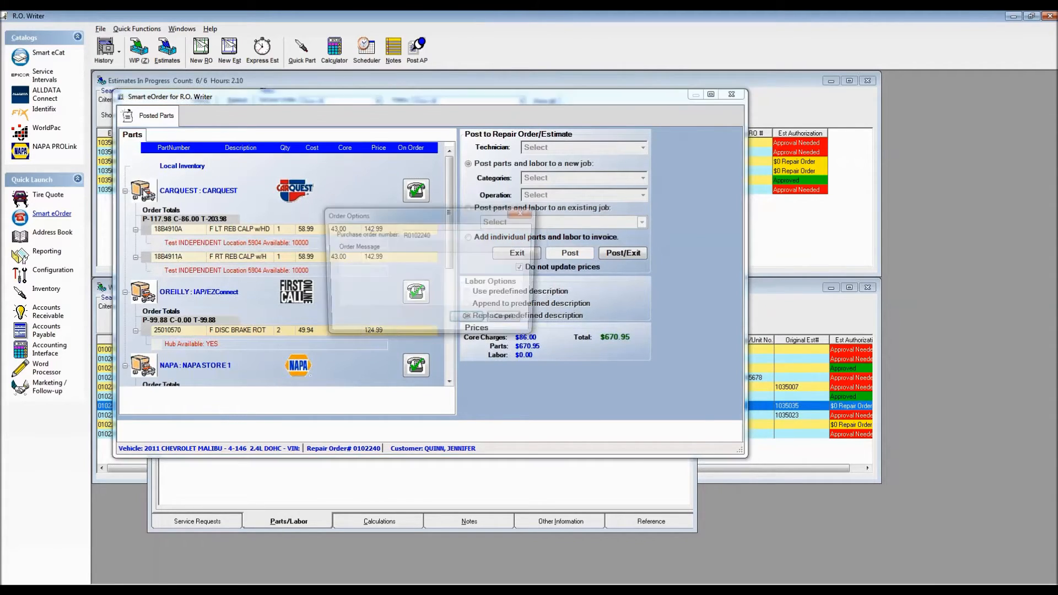
{"action": "left_click", "coordinate": [366, 263]}
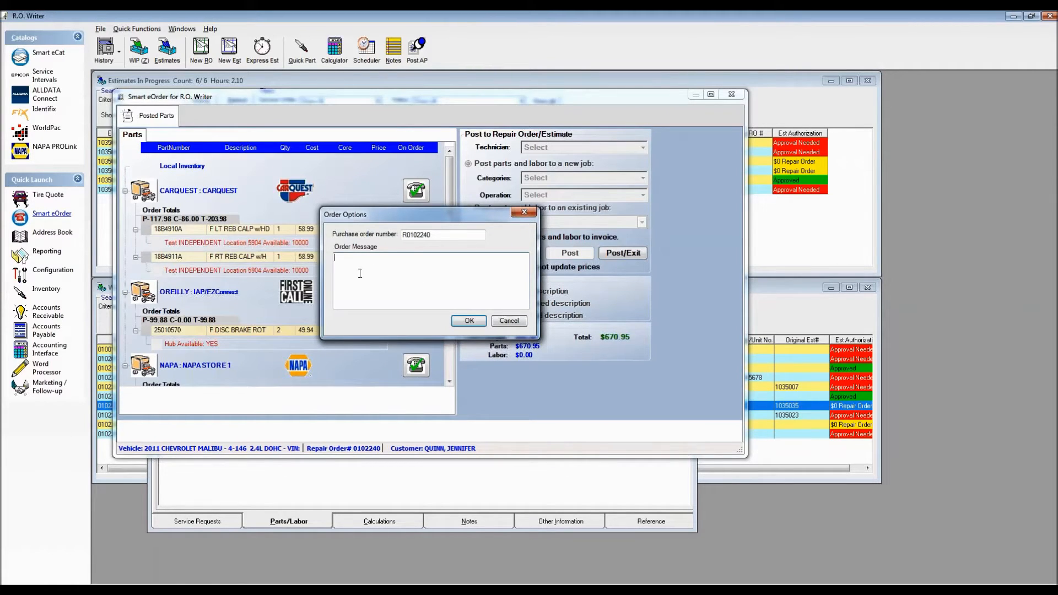
{"action": "left_click", "coordinate": [404, 234]}
{"action": "left_click", "coordinate": [468, 321]}
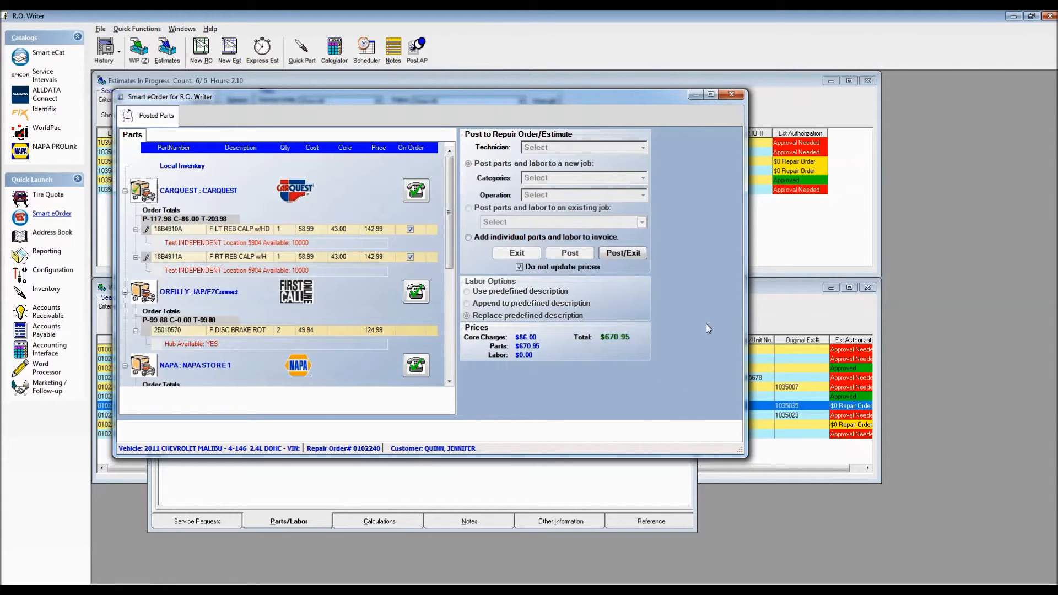
{"action": "left_click", "coordinate": [622, 253]}
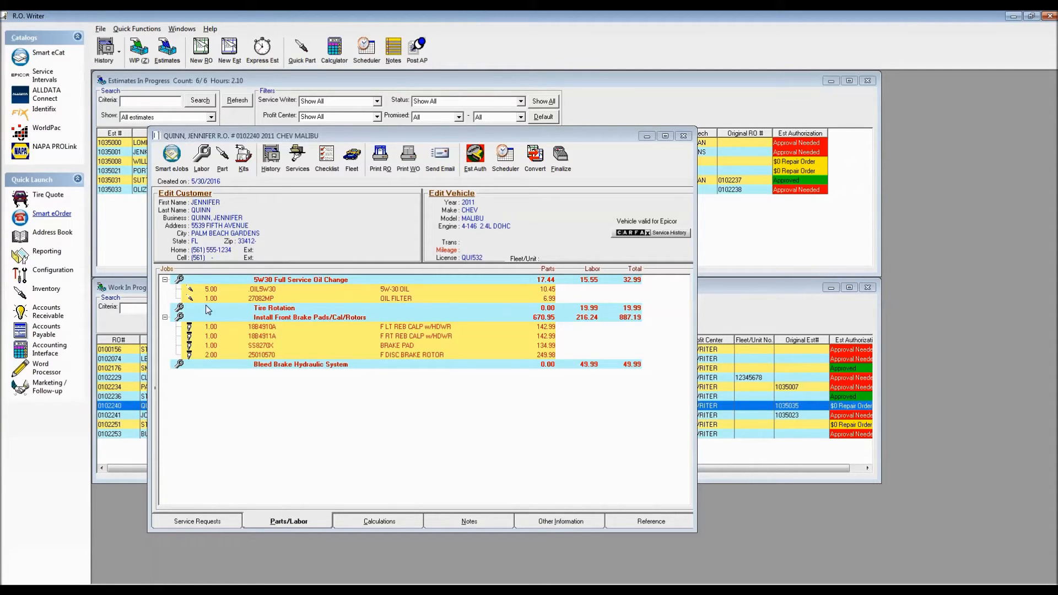
Step: Order the brake pads from NAPA and the rotors from O'Reilly in Smart eOrder, post both orders and close the repair order
{"action": "left_click", "coordinate": [52, 214]}
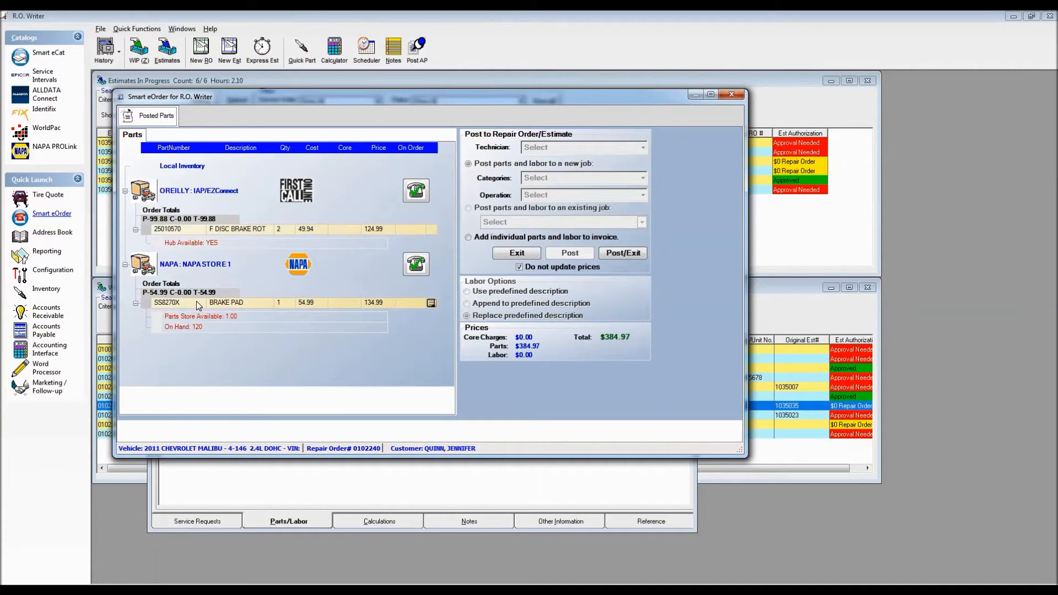
{"action": "left_click", "coordinate": [144, 269]}
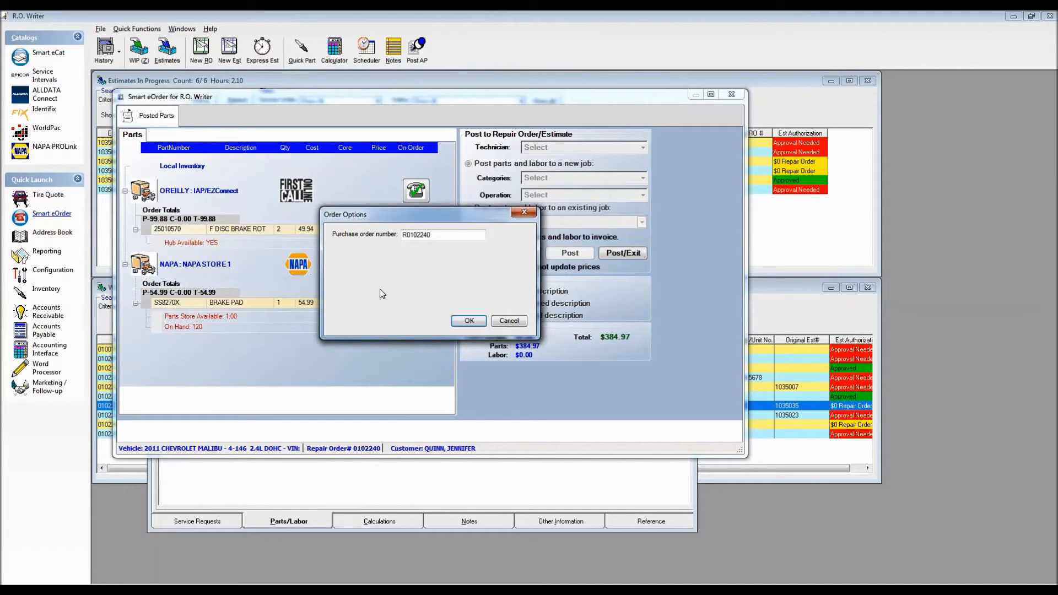
{"action": "left_click", "coordinate": [469, 320]}
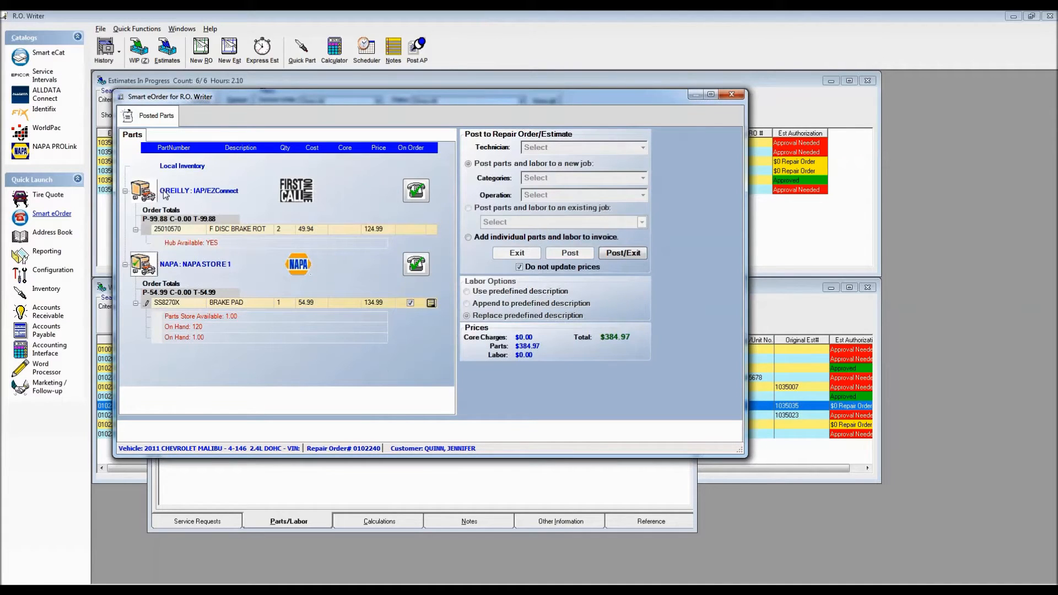
{"action": "left_click", "coordinate": [146, 191]}
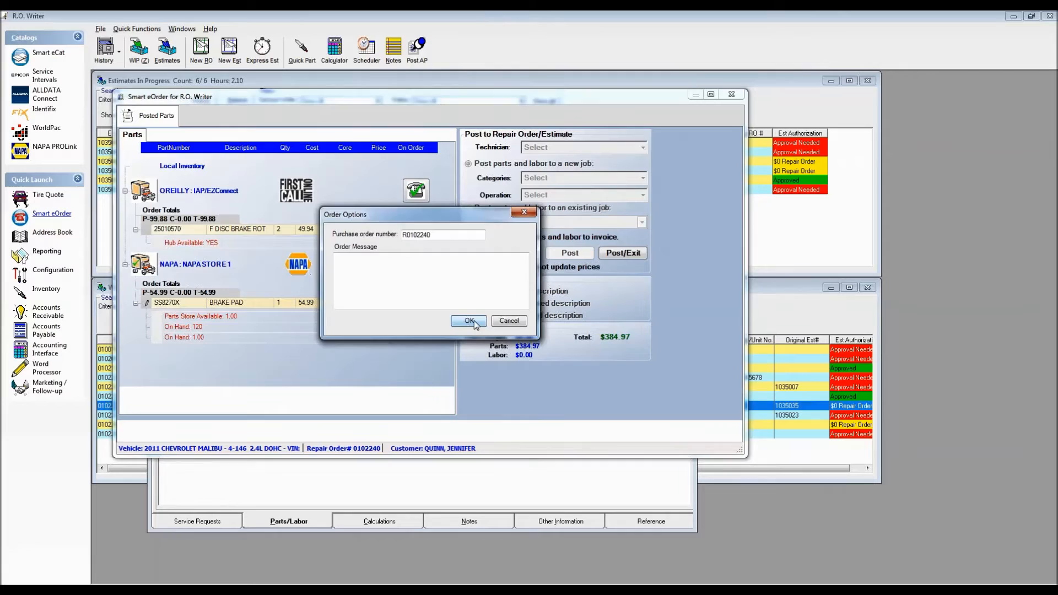
{"action": "left_click", "coordinate": [478, 319]}
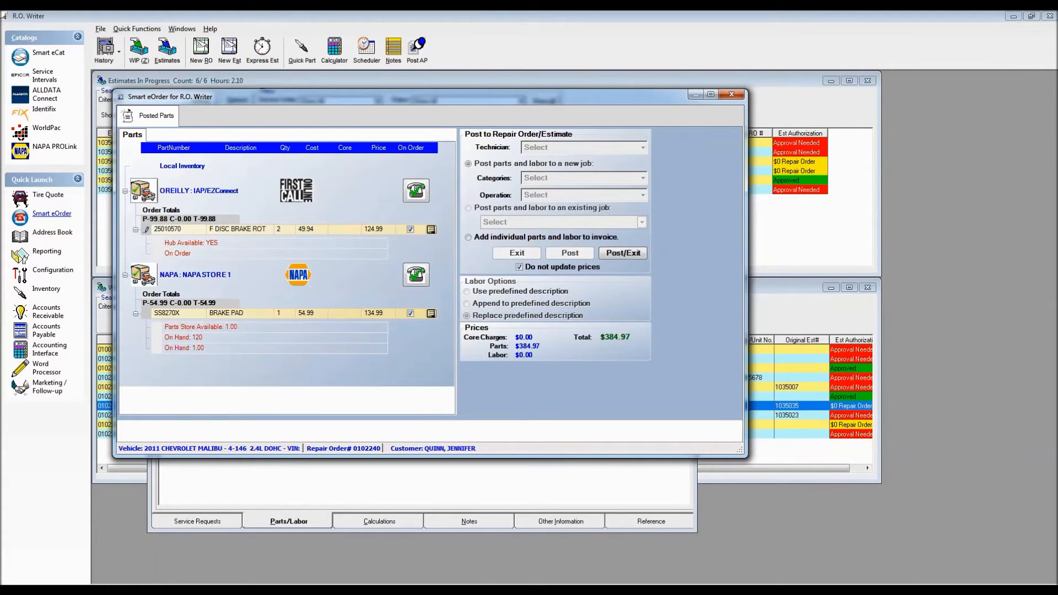
{"action": "left_click", "coordinate": [624, 253]}
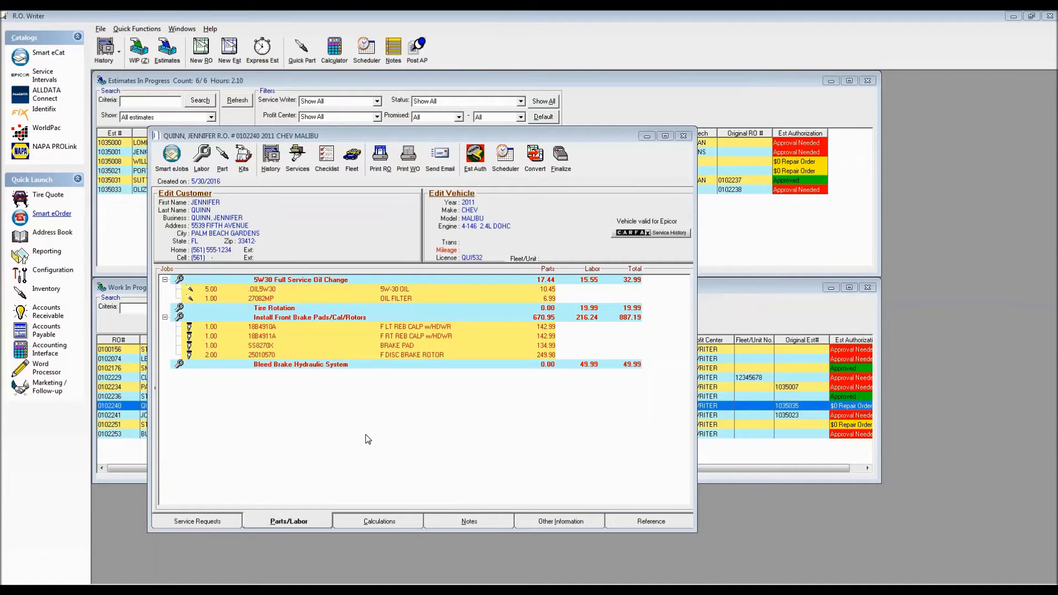
{"action": "left_click", "coordinate": [683, 136]}
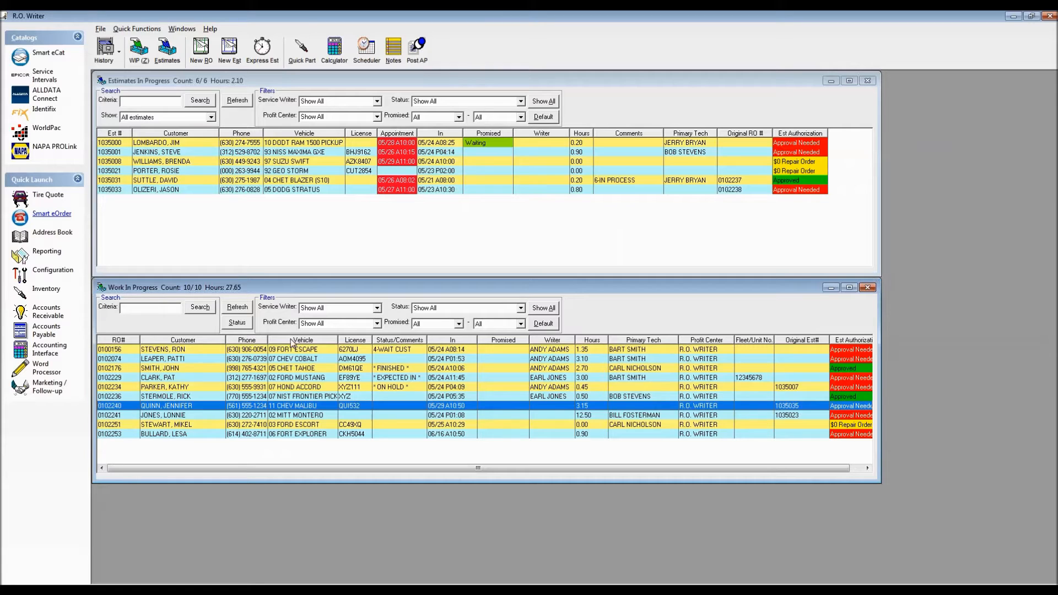
Step: Open the 2007 Honda Accord repair order and select Carquest battery 51R60 from the Battery Replacement category in Smart eCat
{"action": "double_click", "coordinate": [287, 387]}
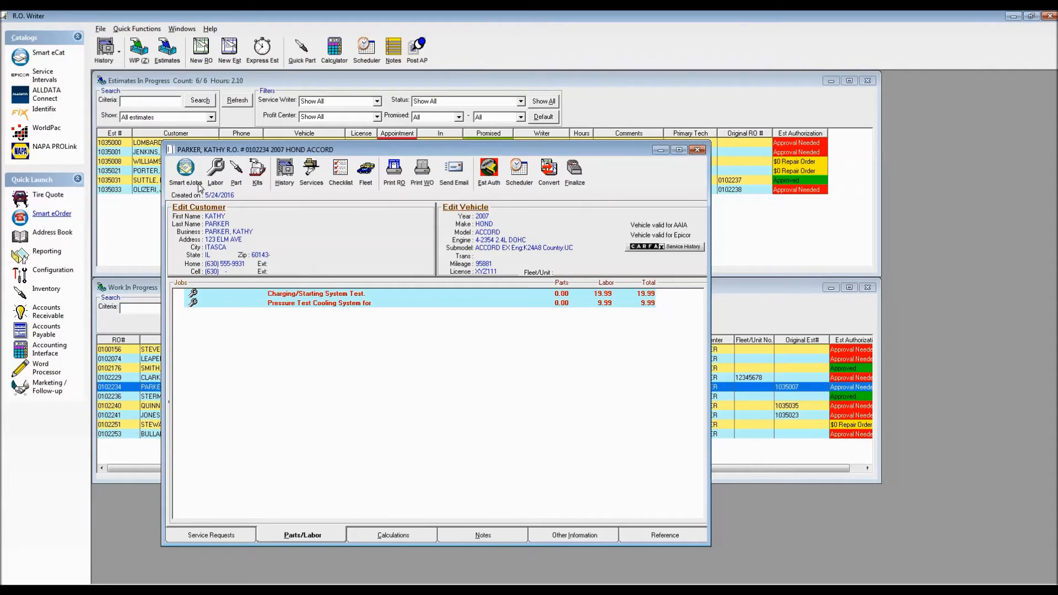
{"action": "left_click", "coordinate": [47, 55]}
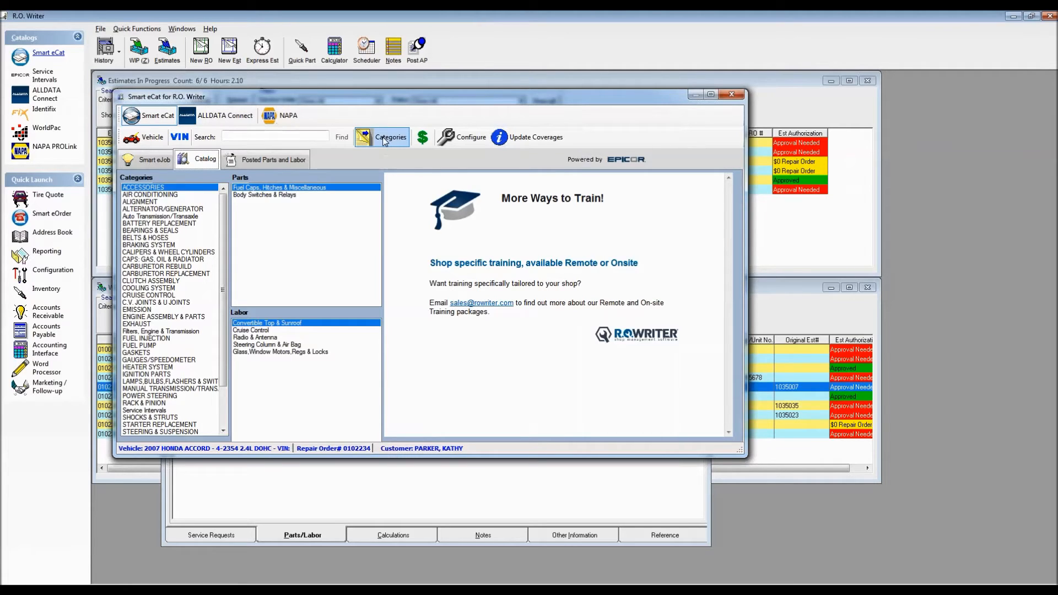
{"action": "left_click", "coordinate": [156, 223]}
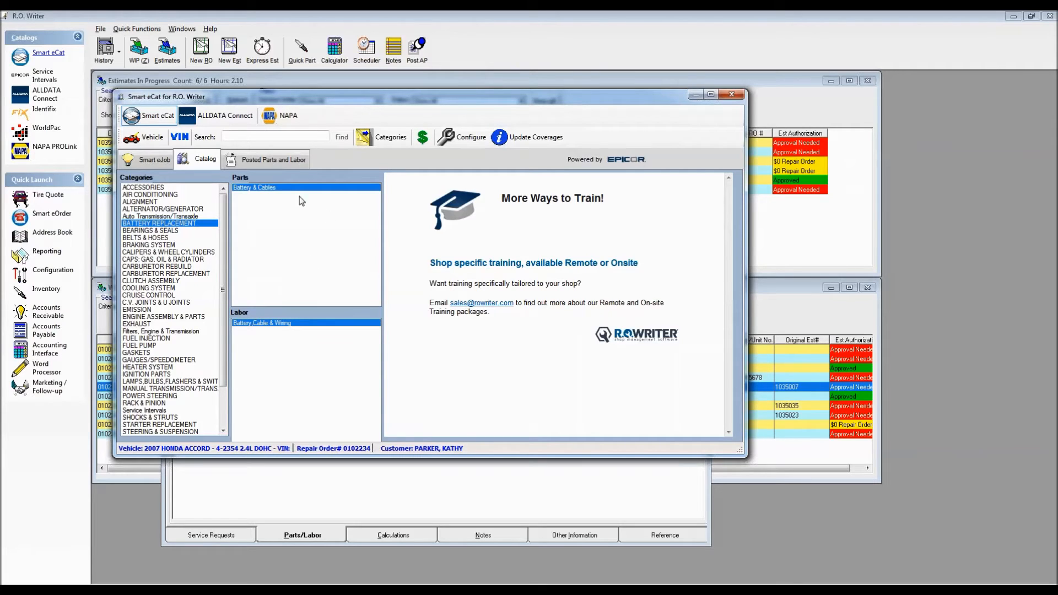
{"action": "double_click", "coordinate": [283, 189]}
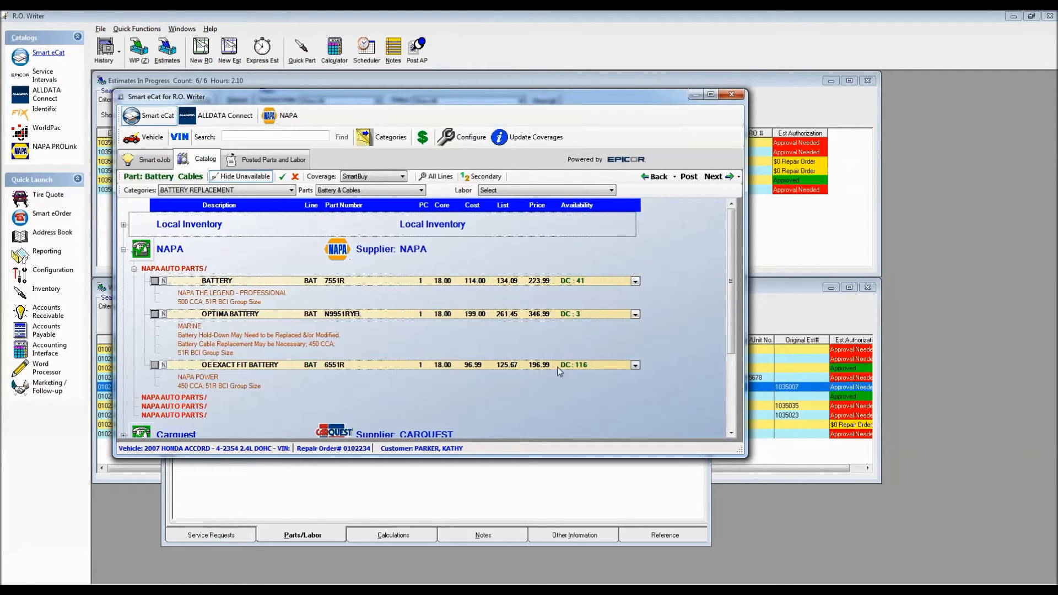
{"action": "left_click", "coordinate": [124, 435]}
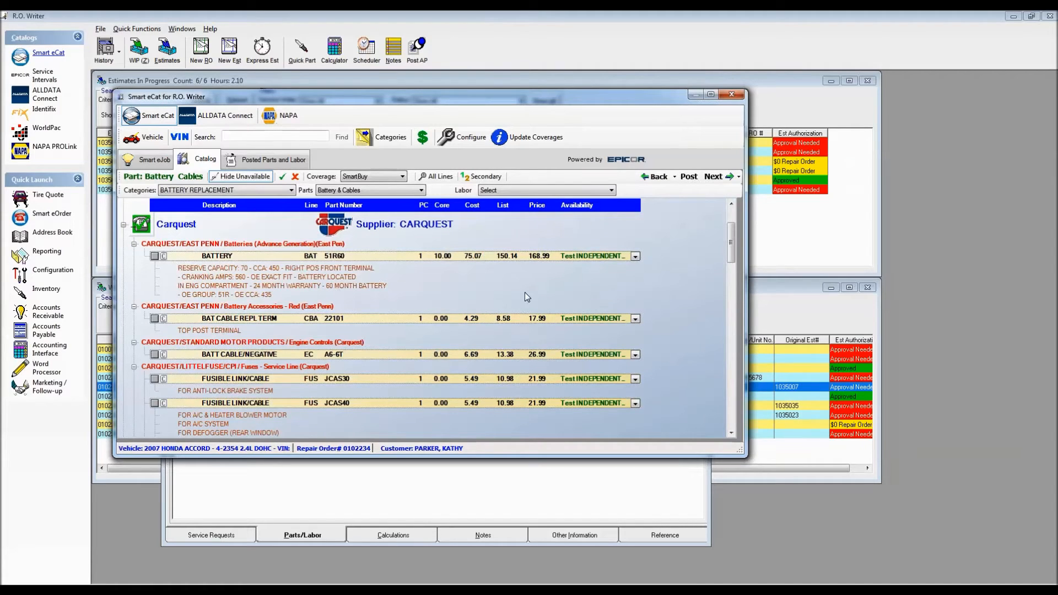
{"action": "left_click", "coordinate": [155, 256]}
Step: Add the 0.7-hour R&R Battery labor for the main battery from Battery, Cable & Wiring
{"action": "left_click", "coordinate": [611, 191]}
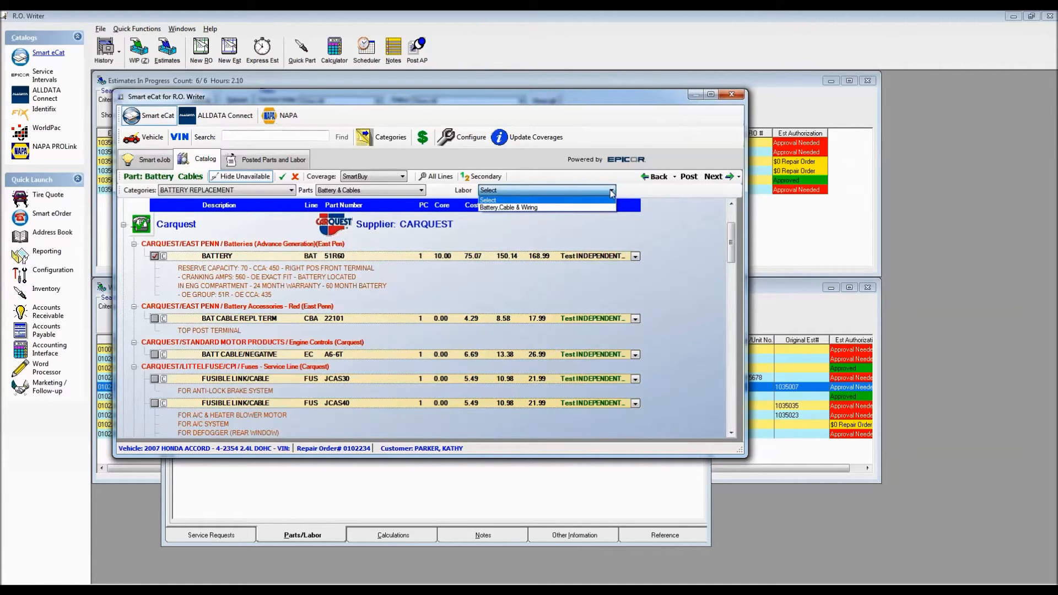
{"action": "left_click", "coordinate": [510, 207]}
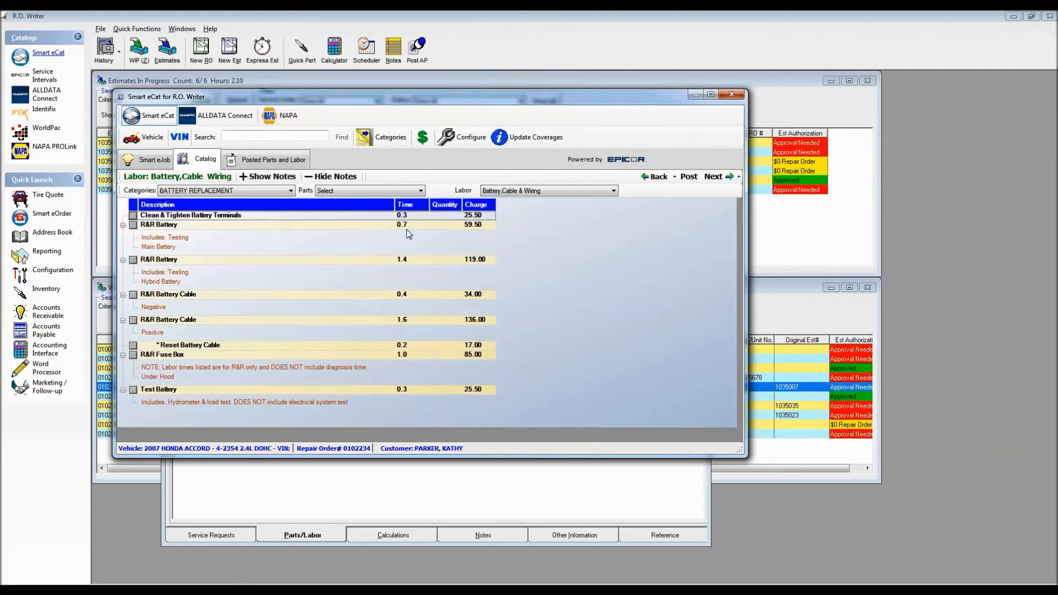
{"action": "left_click", "coordinate": [134, 226]}
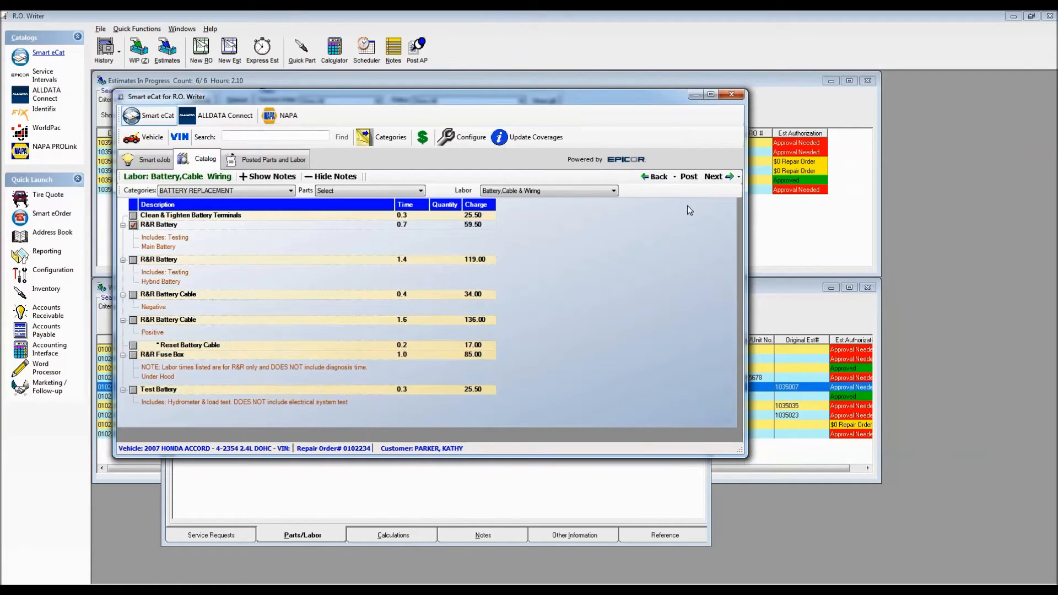
Step: Review the battery job's labor, choose to replace the predefined description, and post it as a new Starting & Charging job, exiting the catalog
{"action": "left_click", "coordinate": [689, 177]}
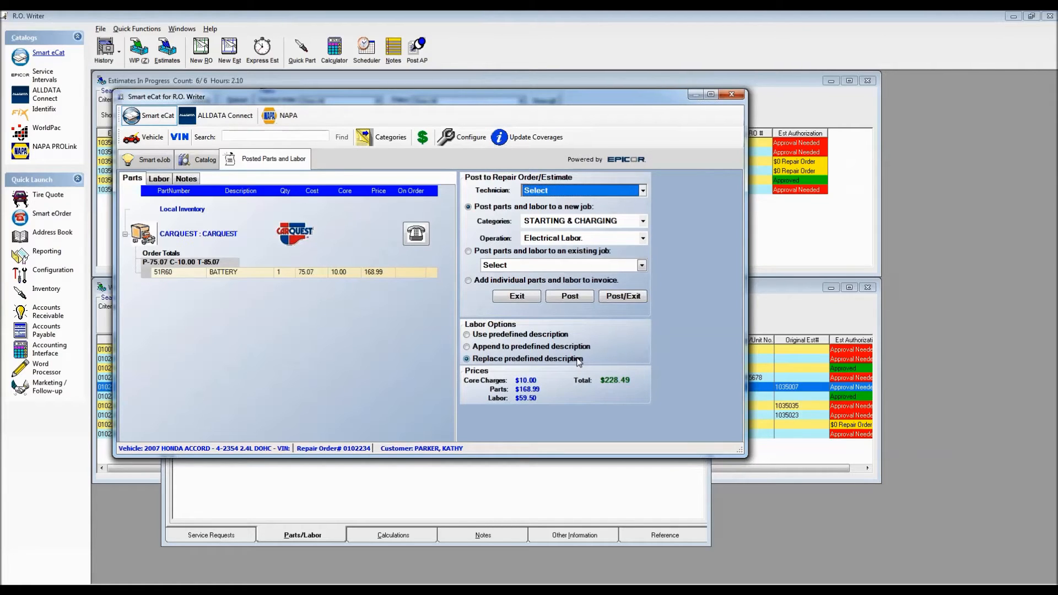
{"action": "left_click", "coordinate": [158, 179]}
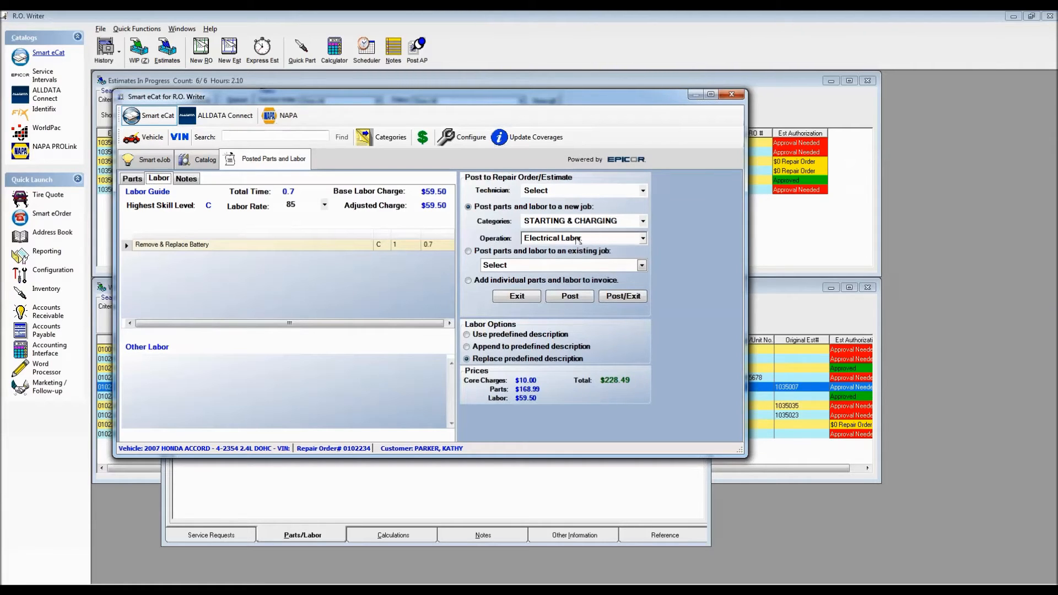
{"action": "left_click", "coordinate": [468, 347]}
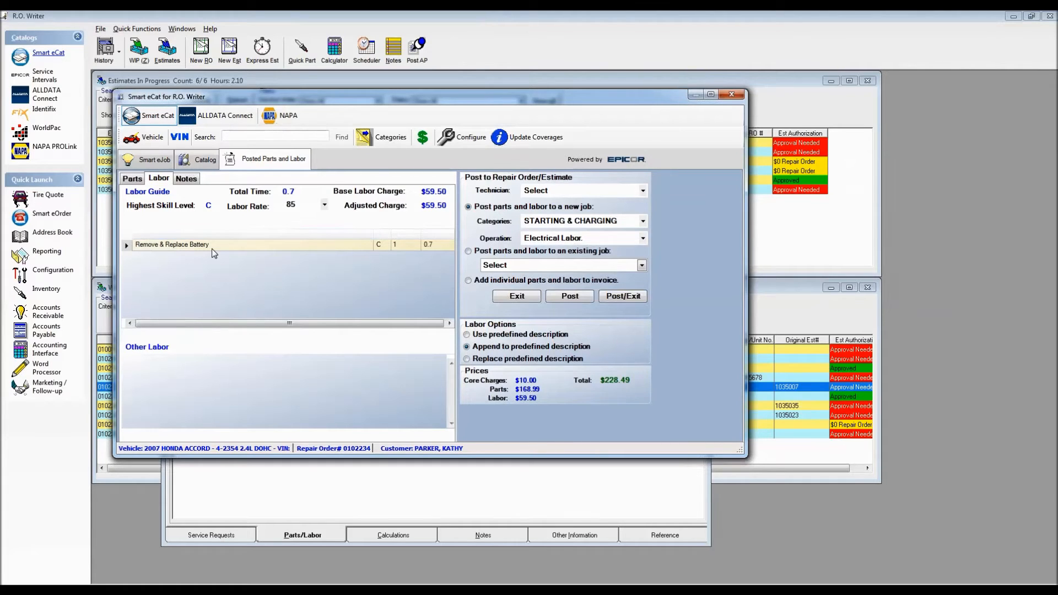
{"action": "left_click", "coordinate": [467, 335]}
{"action": "left_click", "coordinate": [467, 359]}
{"action": "left_click", "coordinate": [620, 302]}
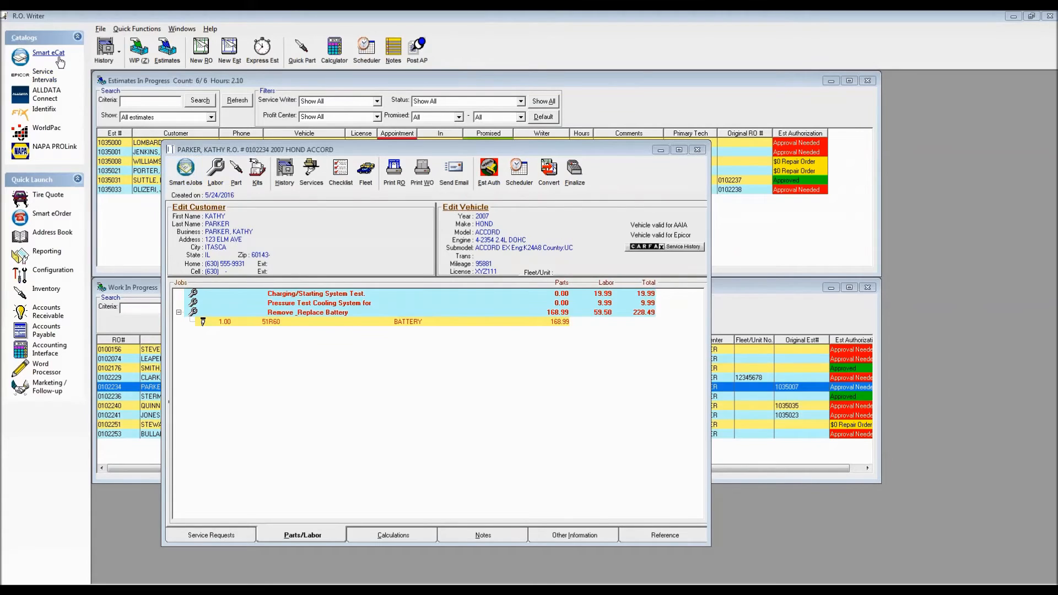
Step: Reopen the catalog from the Accord repair order and select the Carquest battery 51R60 a second time
{"action": "left_click", "coordinate": [189, 178]}
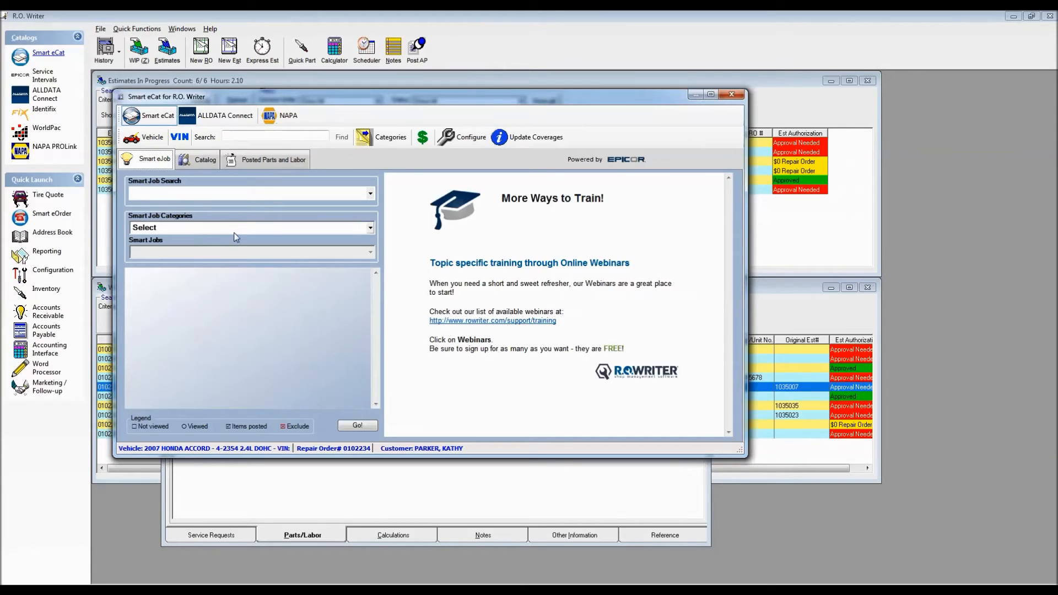
{"action": "left_click", "coordinate": [381, 137]}
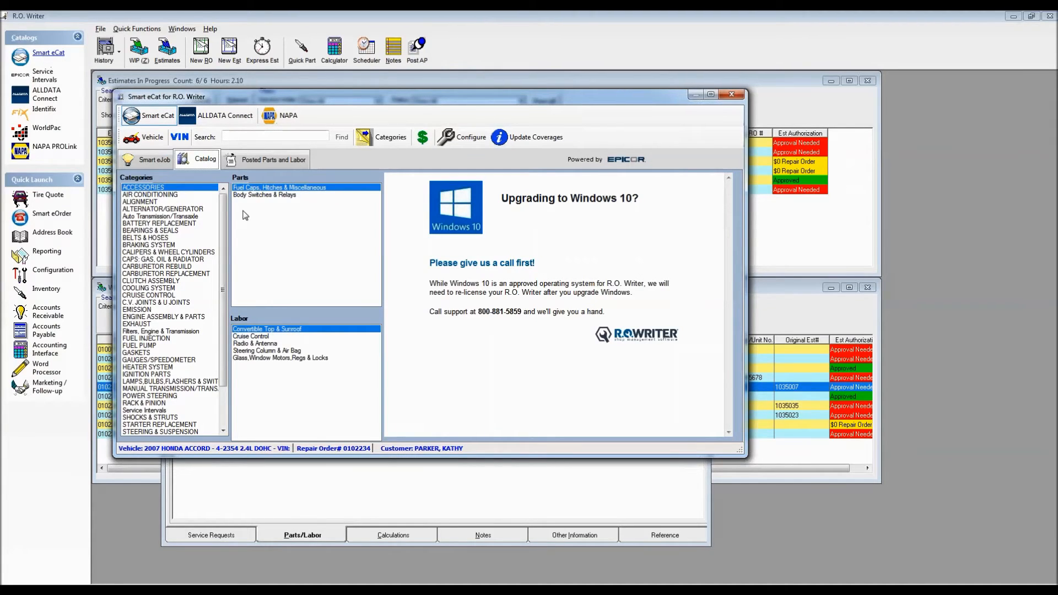
{"action": "left_click", "coordinate": [163, 226]}
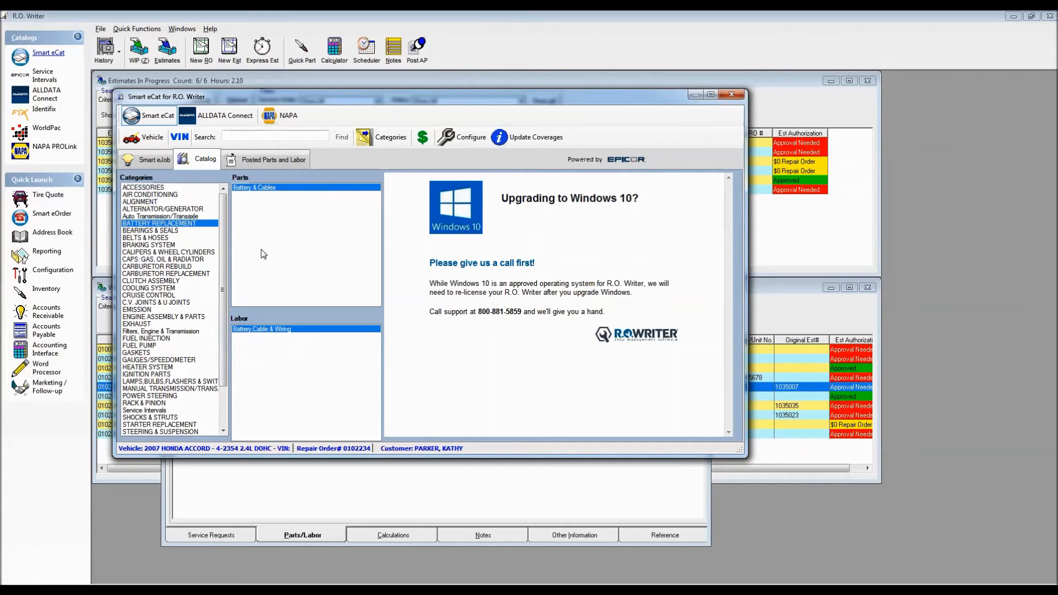
{"action": "left_click", "coordinate": [271, 189]}
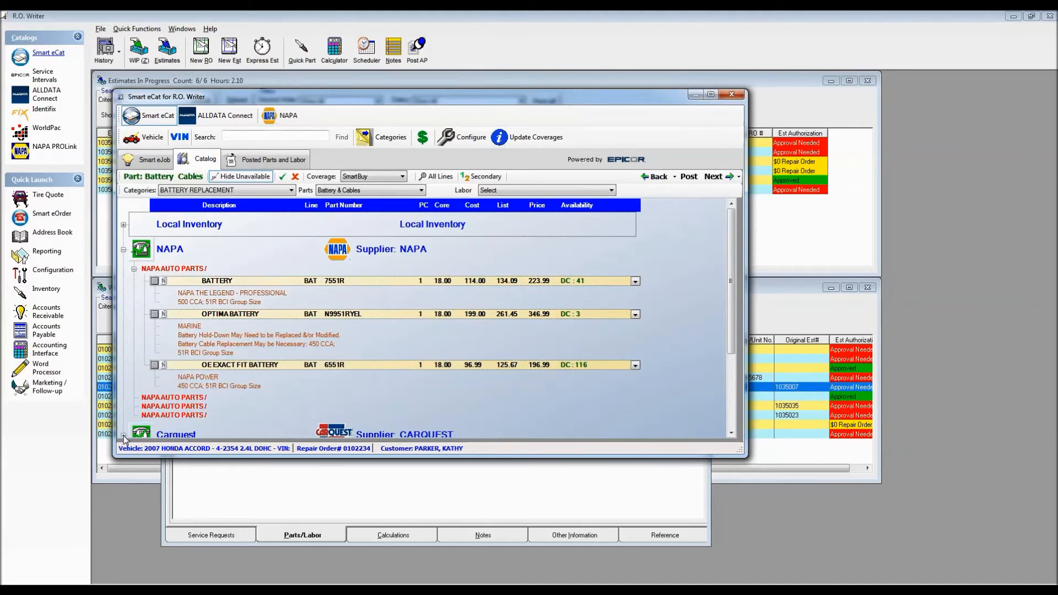
{"action": "left_click", "coordinate": [123, 435]}
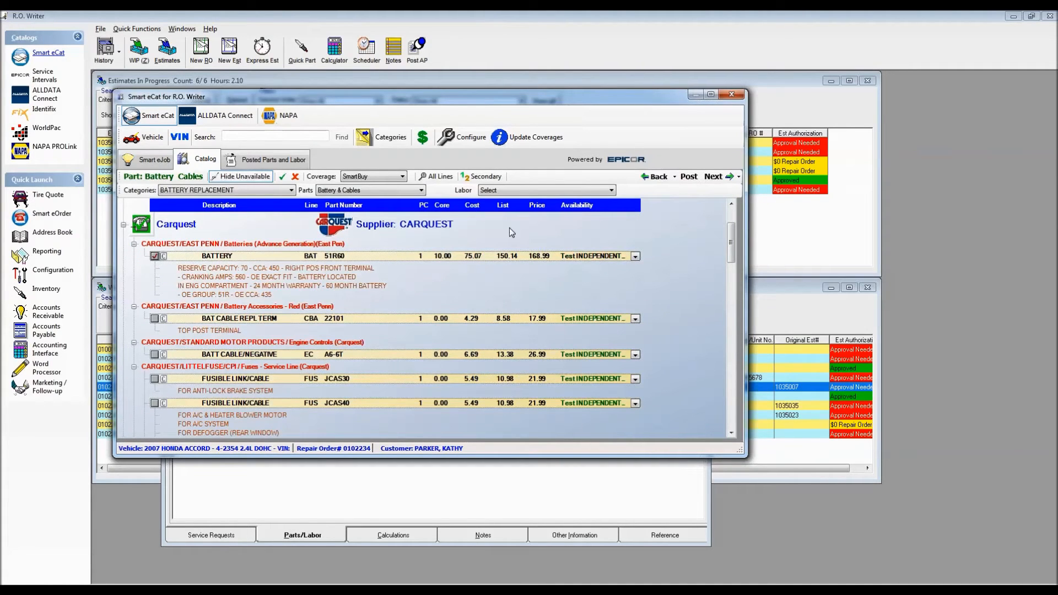
Step: Add the 0.7-hour R&R Battery labor and post the duplicate battery job using the predefined Electrical Labor description
{"action": "left_click", "coordinate": [612, 190]}
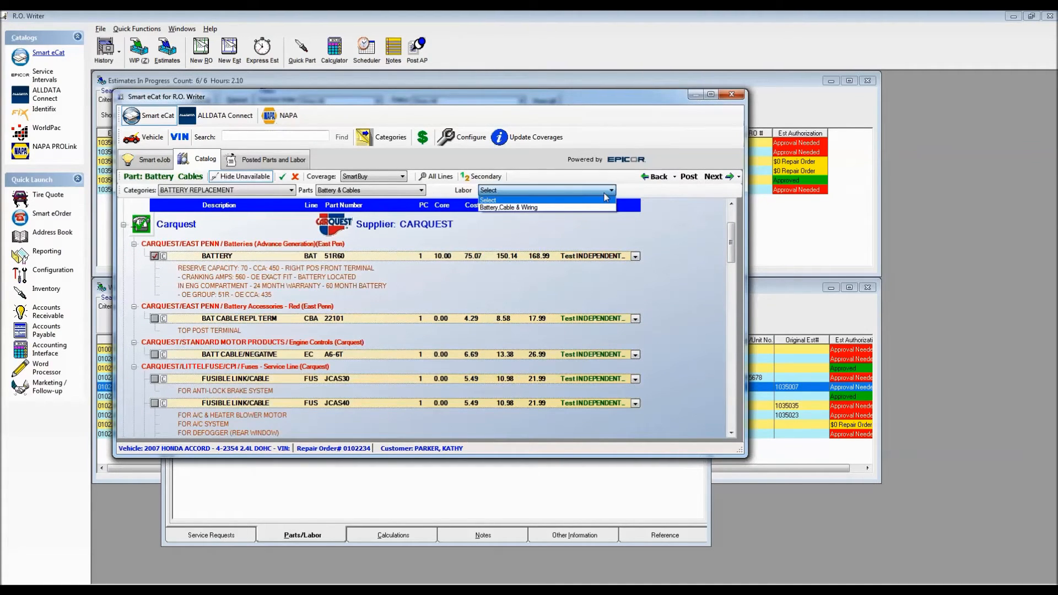
{"action": "left_click", "coordinate": [568, 208]}
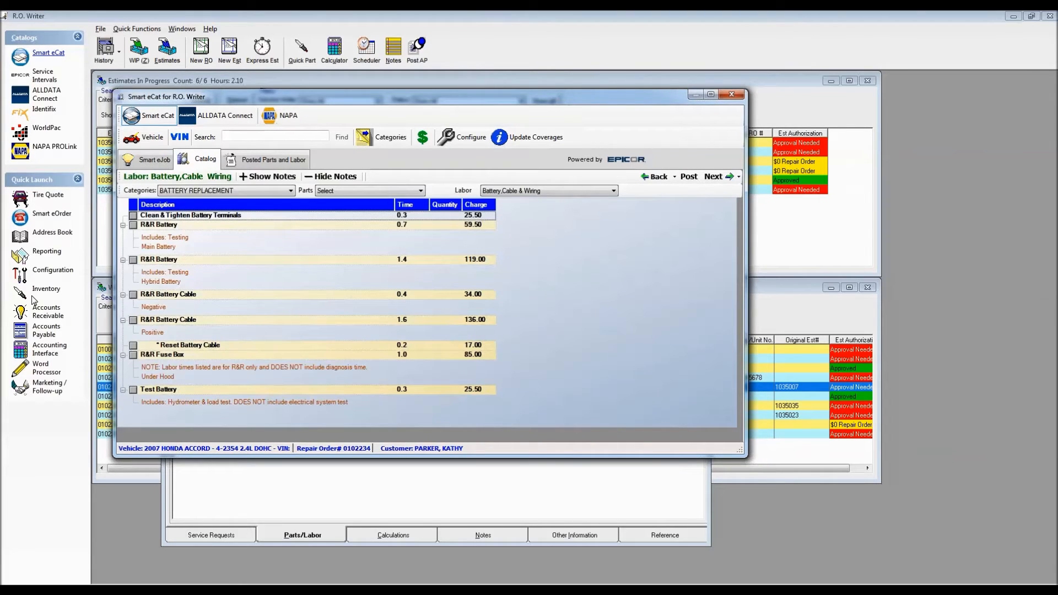
{"action": "left_click", "coordinate": [133, 224]}
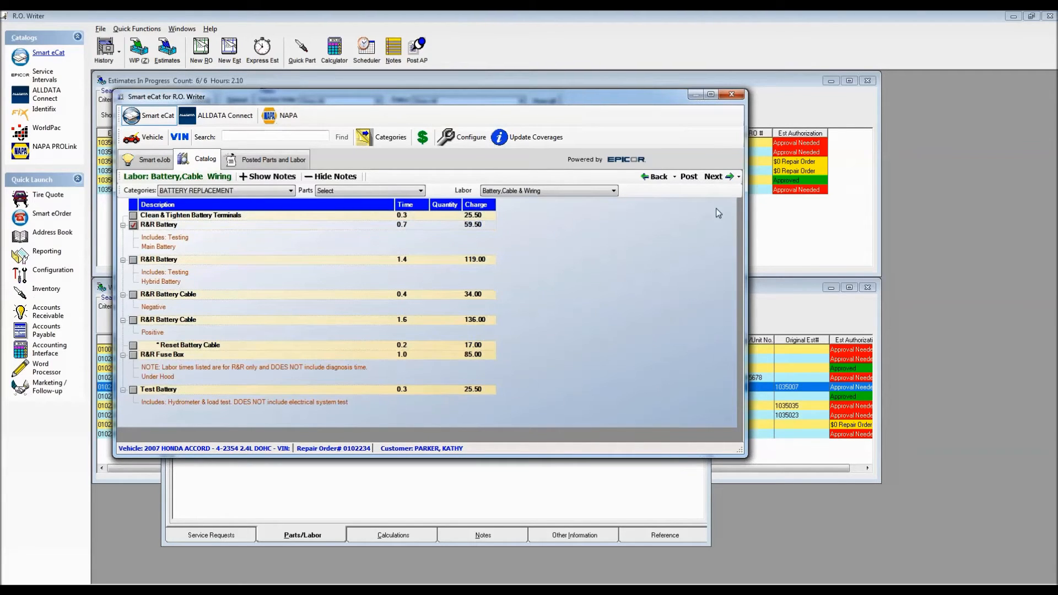
{"action": "left_click", "coordinate": [715, 177]}
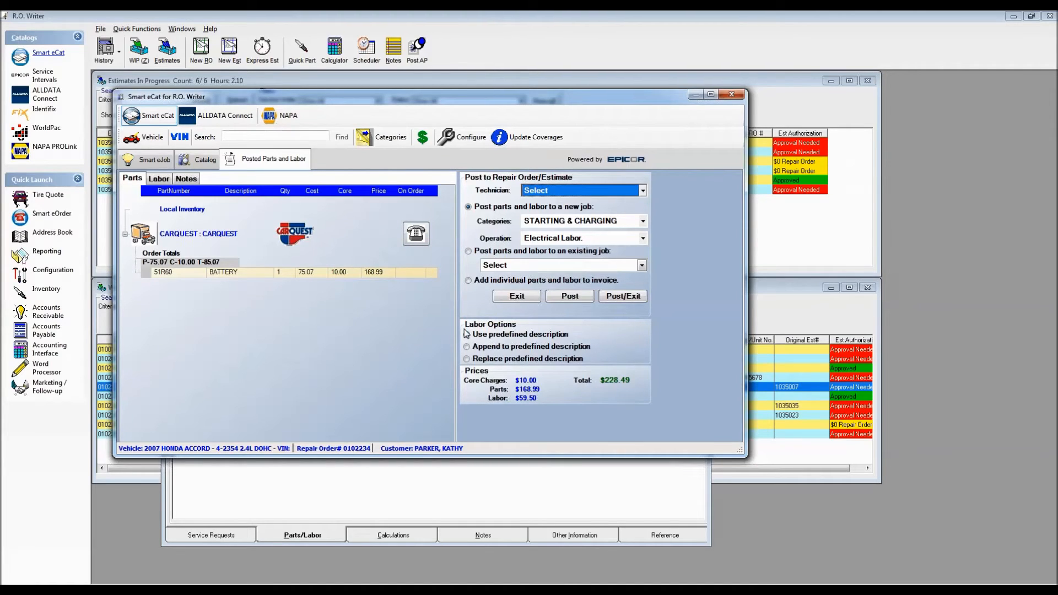
{"action": "left_click", "coordinate": [628, 298]}
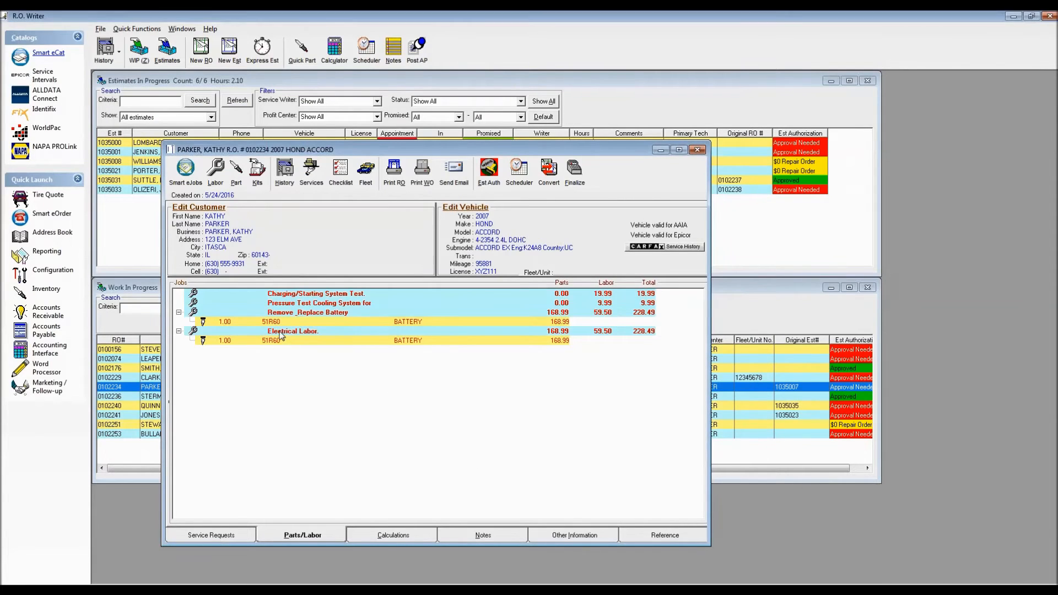
Step: Delete the duplicate Electrical Labor job and its battery from the repair order
{"action": "left_click", "coordinate": [282, 332]}
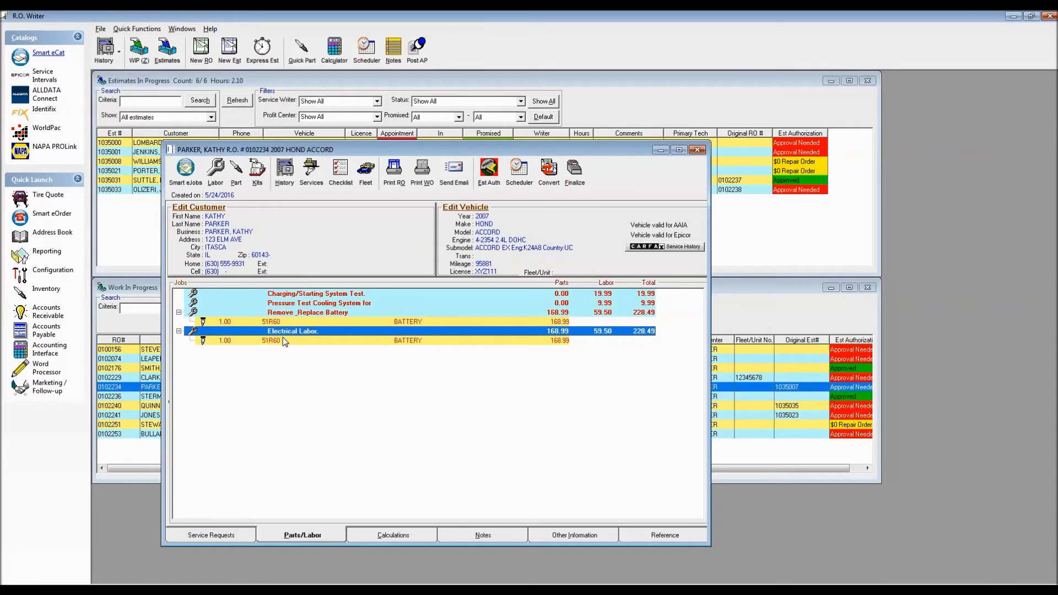
{"action": "right_click", "coordinate": [356, 330]}
{"action": "left_click", "coordinate": [402, 377]}
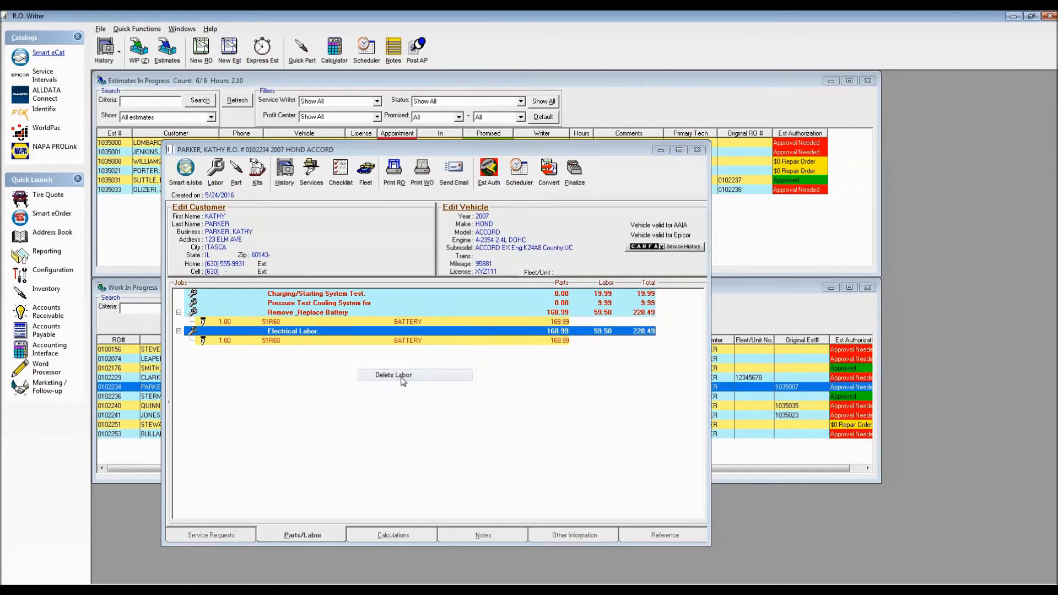
{"action": "left_click", "coordinate": [545, 346]}
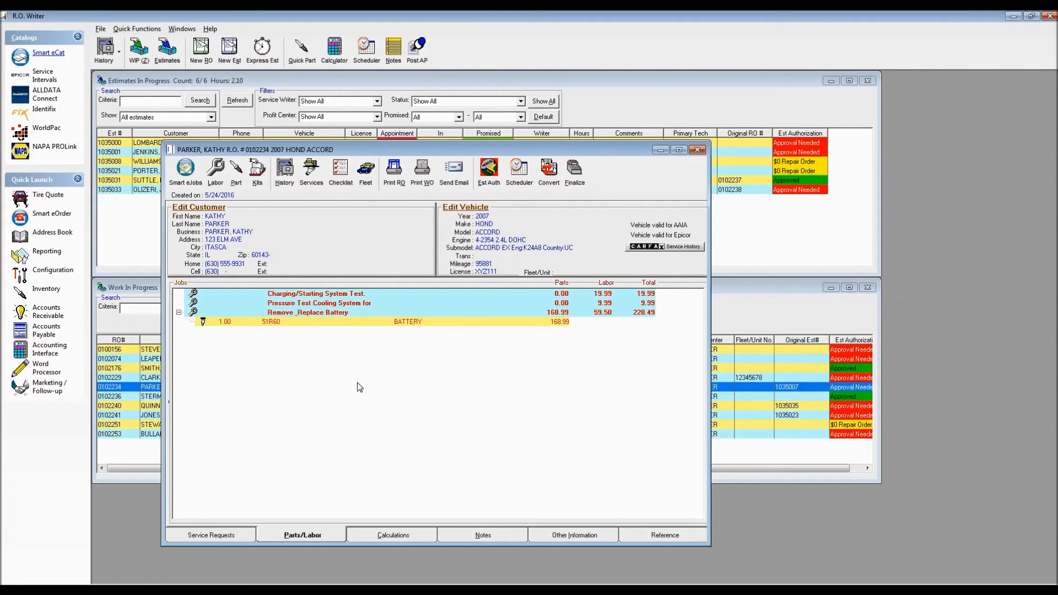
Step: Reopen Smart eCat and select NAPA's NPW Brand new water pump 1522916 from the Water Pump Replacement category
{"action": "left_click", "coordinate": [45, 59]}
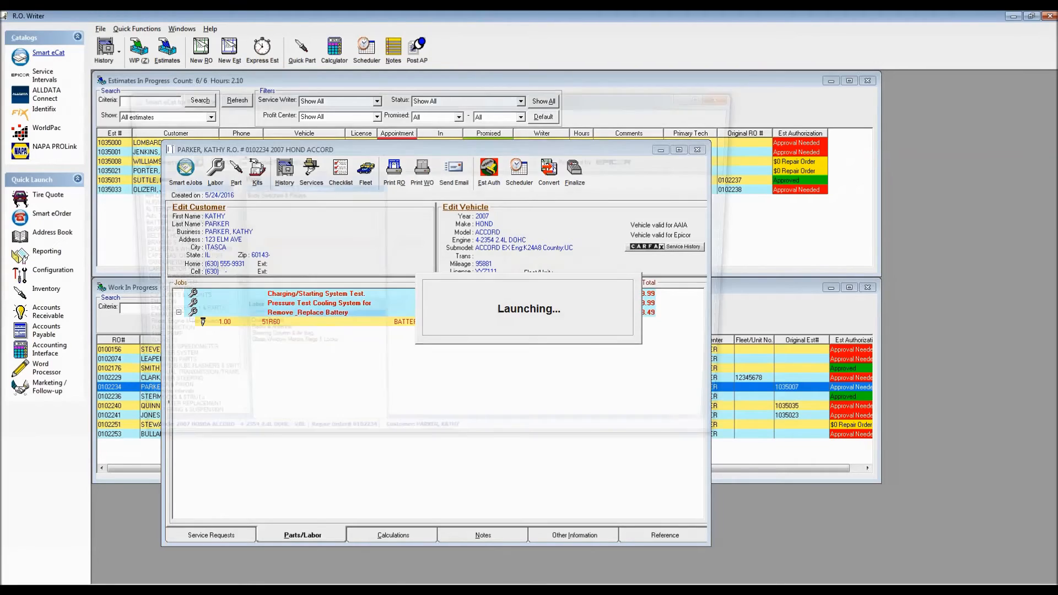
{"action": "scroll", "coordinate": [226, 413], "scroll_direction": "down", "scroll_amount": 3}
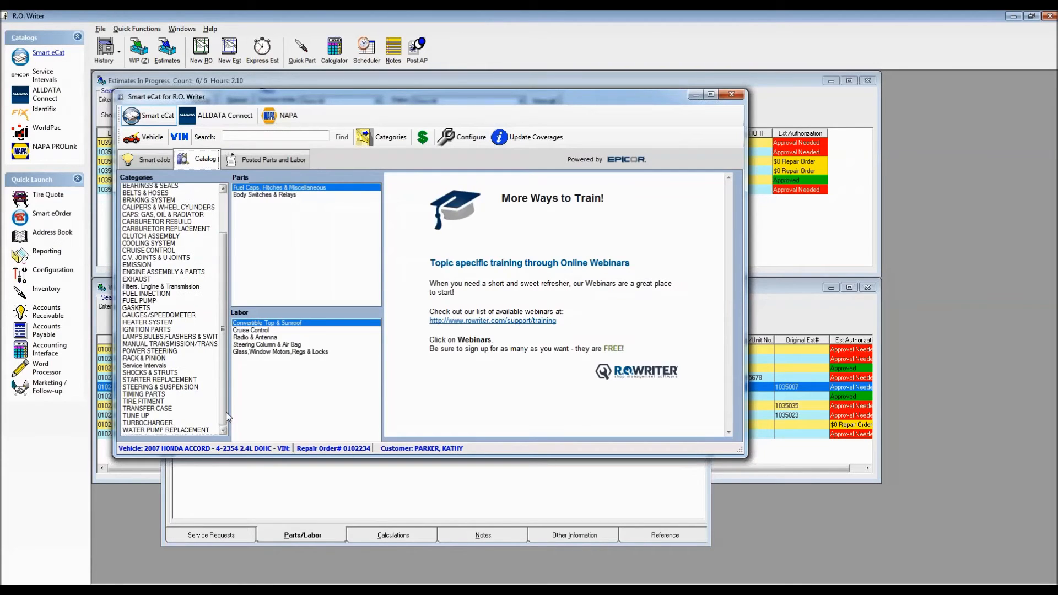
{"action": "left_click", "coordinate": [175, 425]}
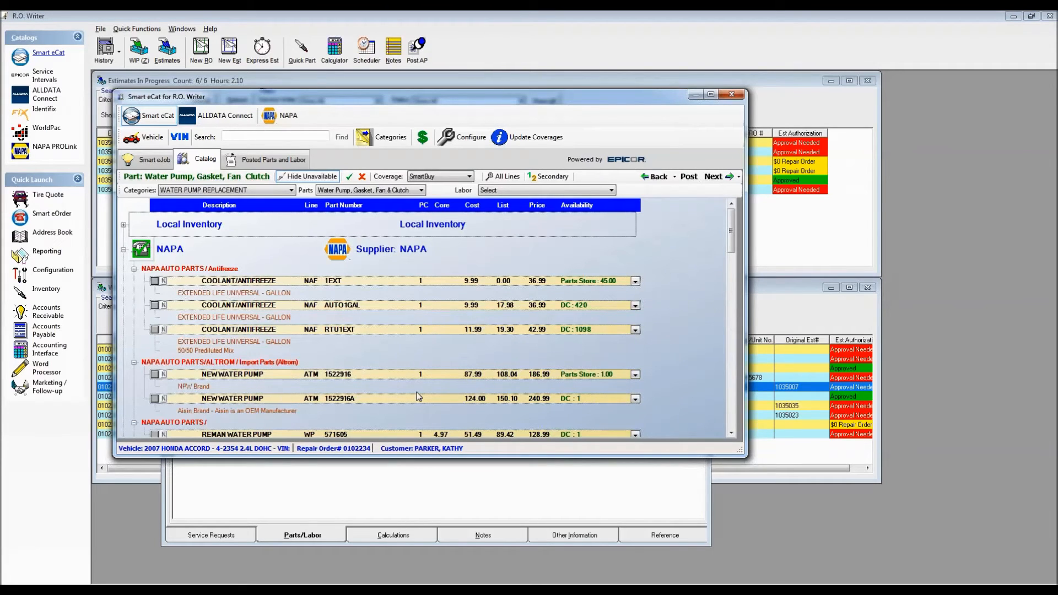
{"action": "left_click", "coordinate": [155, 374]}
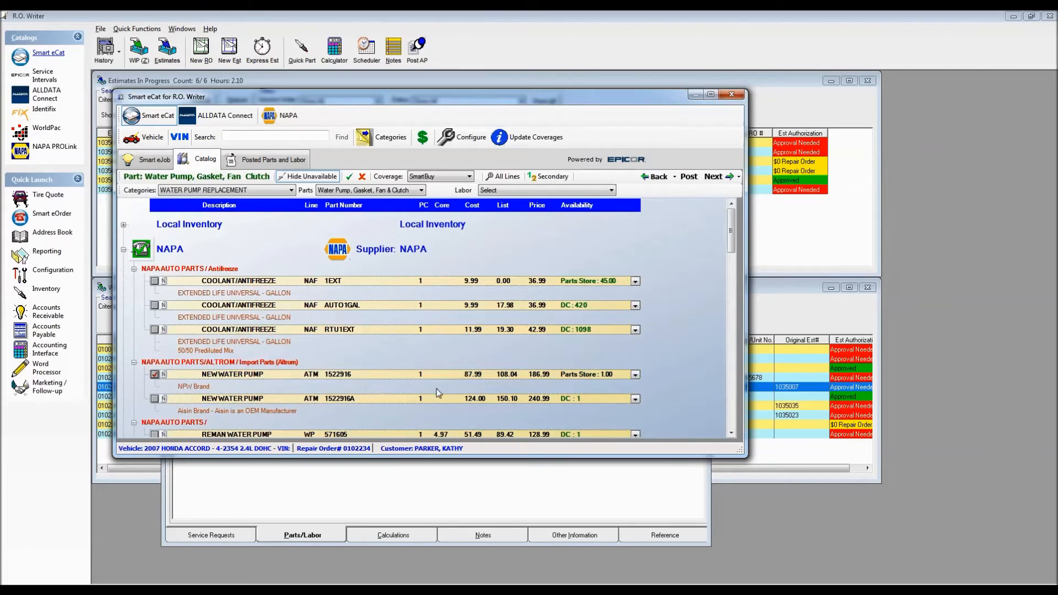
Step: Select Carquest's upper radiator hose 23263 and lower radiator hose 23262 from the Hoses parts
{"action": "left_click", "coordinate": [422, 190]}
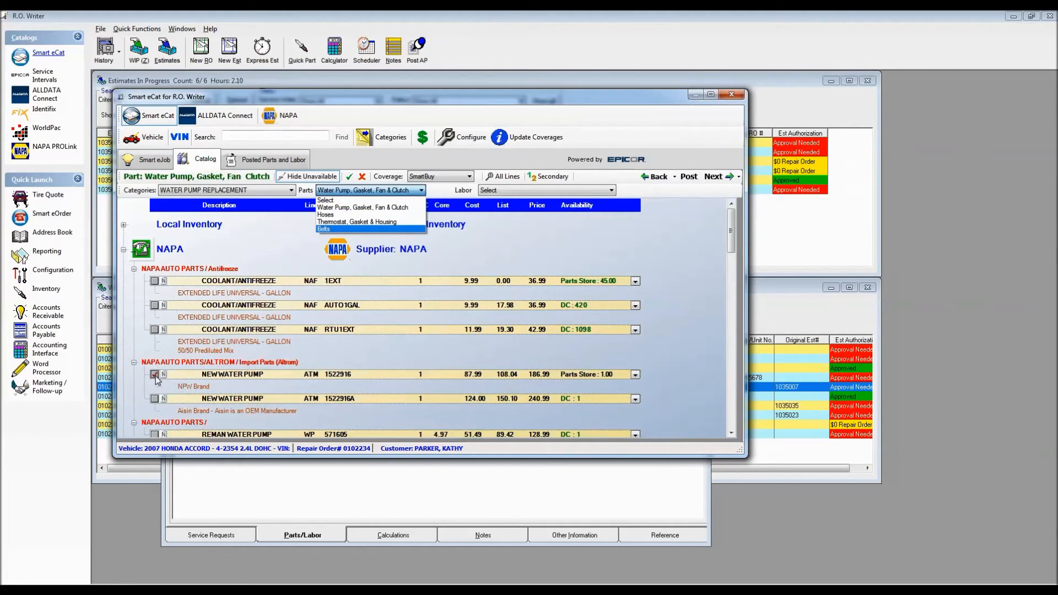
{"action": "left_click", "coordinate": [329, 215]}
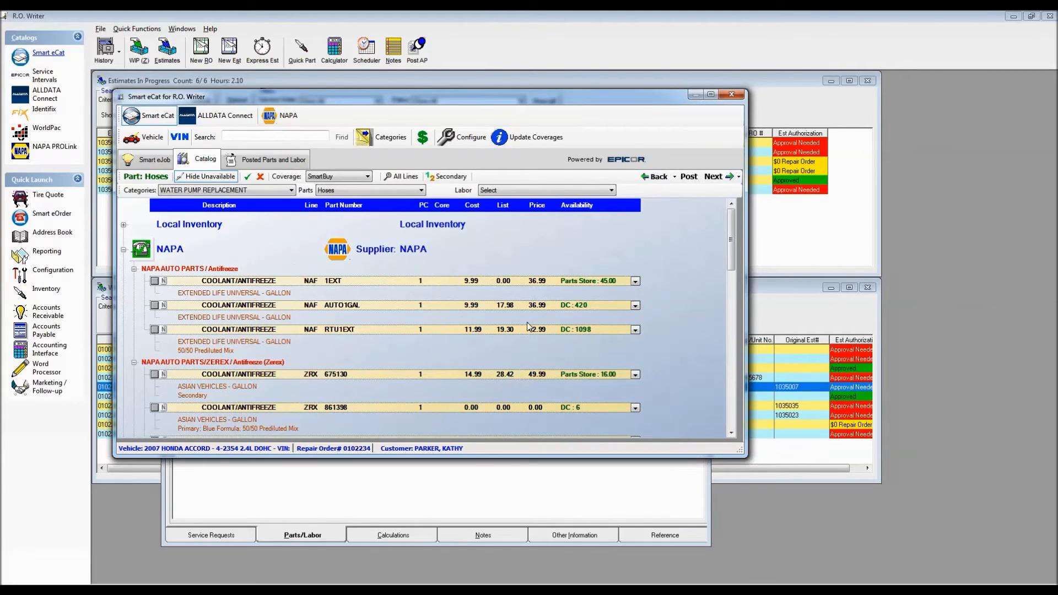
{"action": "left_click_drag", "start_coordinate": [730, 258], "coordinate": [667, 384]}
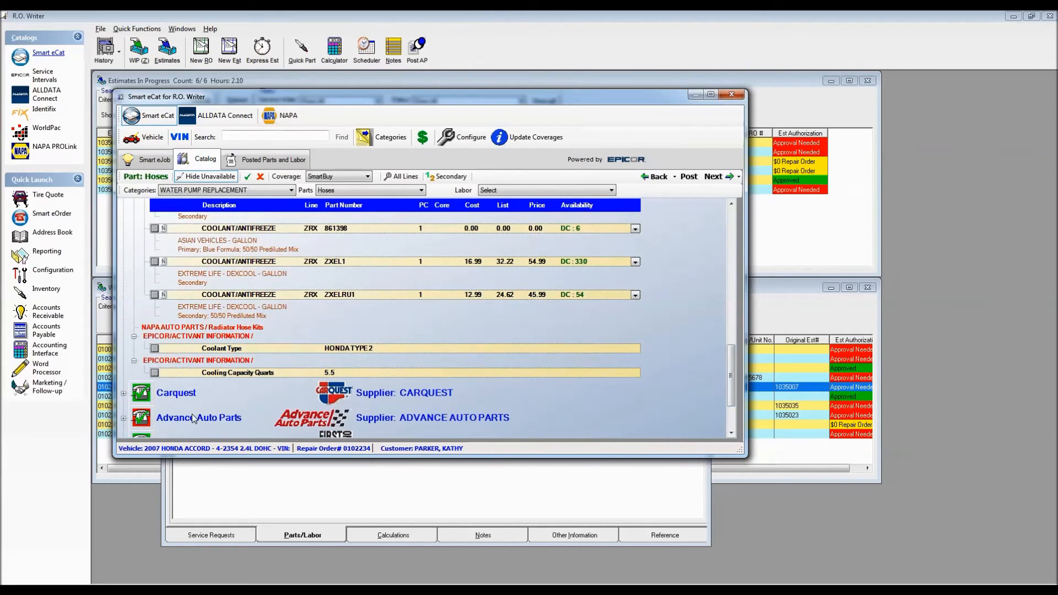
{"action": "left_click", "coordinate": [124, 394]}
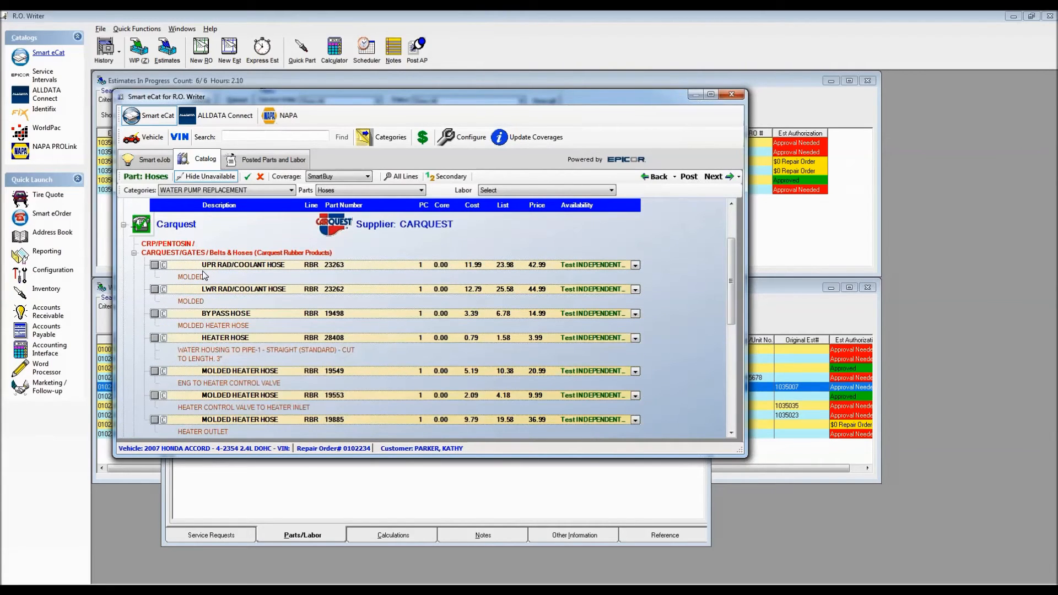
{"action": "left_click", "coordinate": [155, 265]}
{"action": "left_click", "coordinate": [155, 289]}
Step: Select NAPA's 172F/78C thermostat 1542913 from the Thermostat, Gasket & Housing parts
{"action": "left_click", "coordinate": [421, 191]}
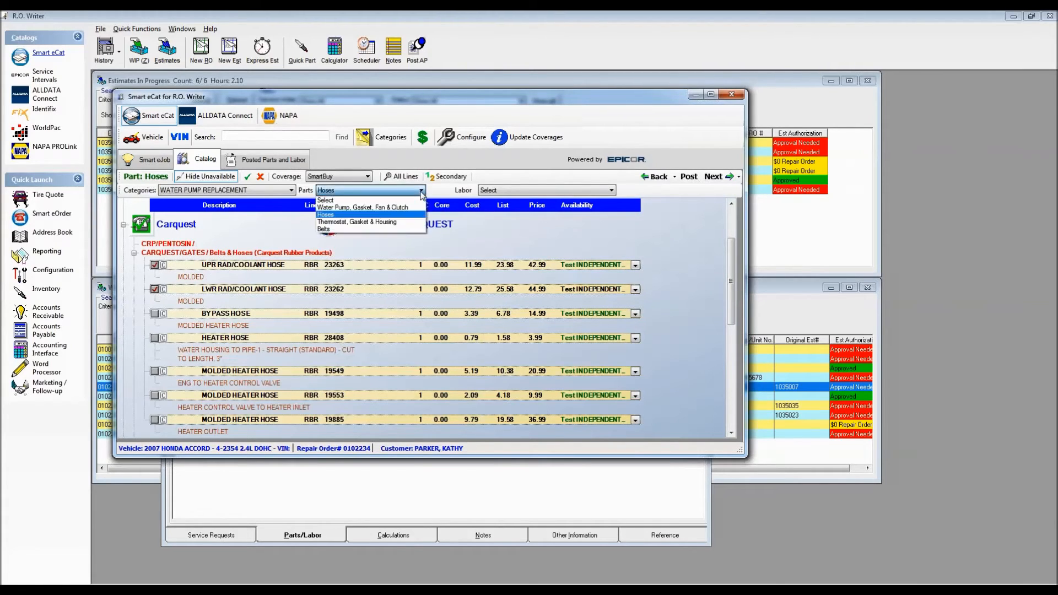
{"action": "left_click", "coordinate": [343, 222]}
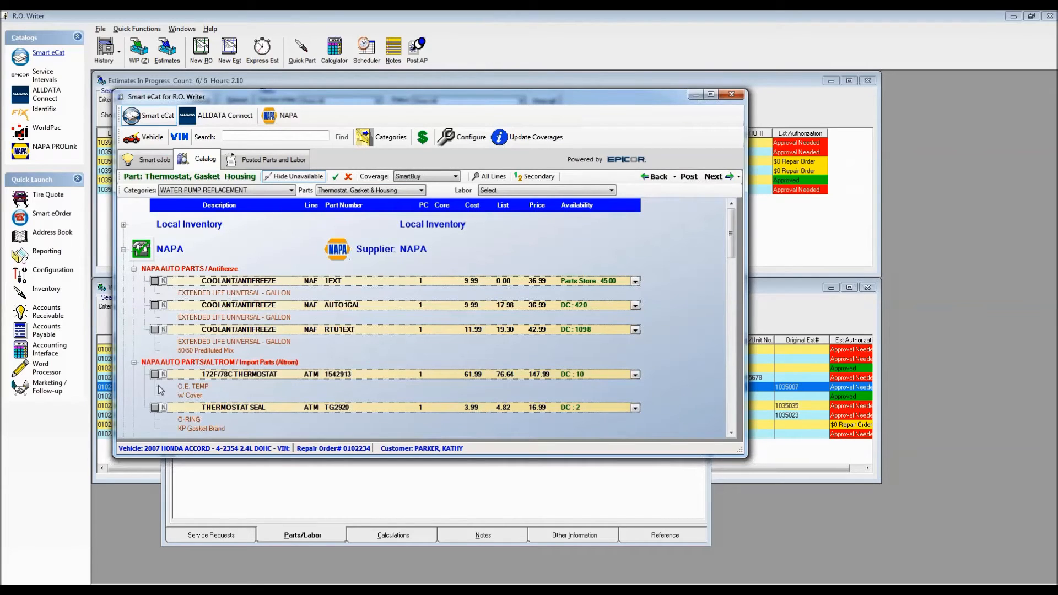
{"action": "left_click", "coordinate": [155, 374]}
Step: In the Cooling labor list, select the 1.0-hour R&R Radiator Hose for both hoses and the 0.6-hour R&R Thermostat &/Or Outlet
{"action": "left_click", "coordinate": [611, 191]}
{"action": "left_click", "coordinate": [501, 206]}
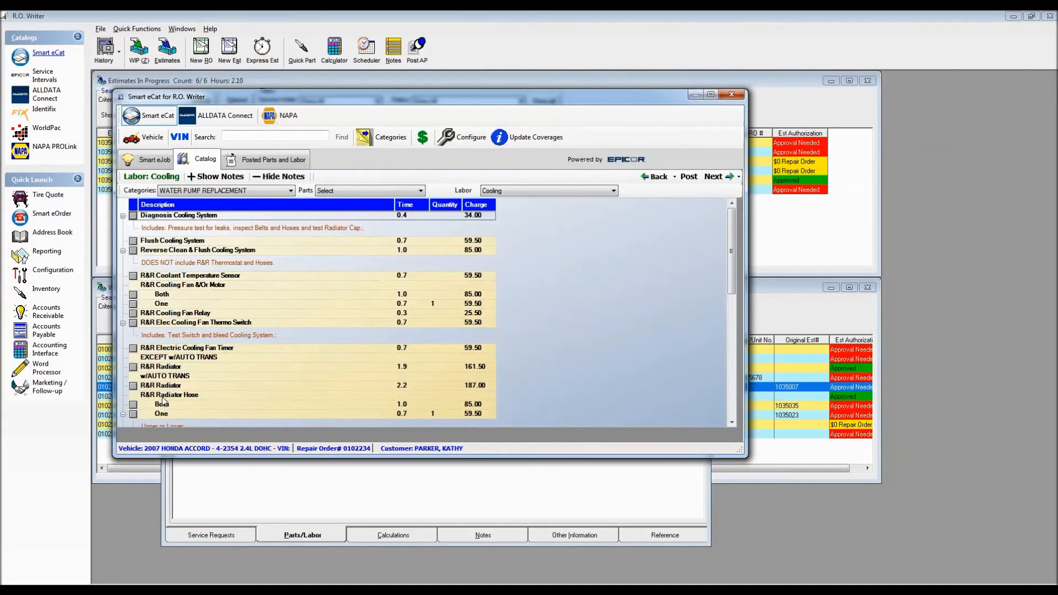
{"action": "left_click", "coordinate": [133, 405]}
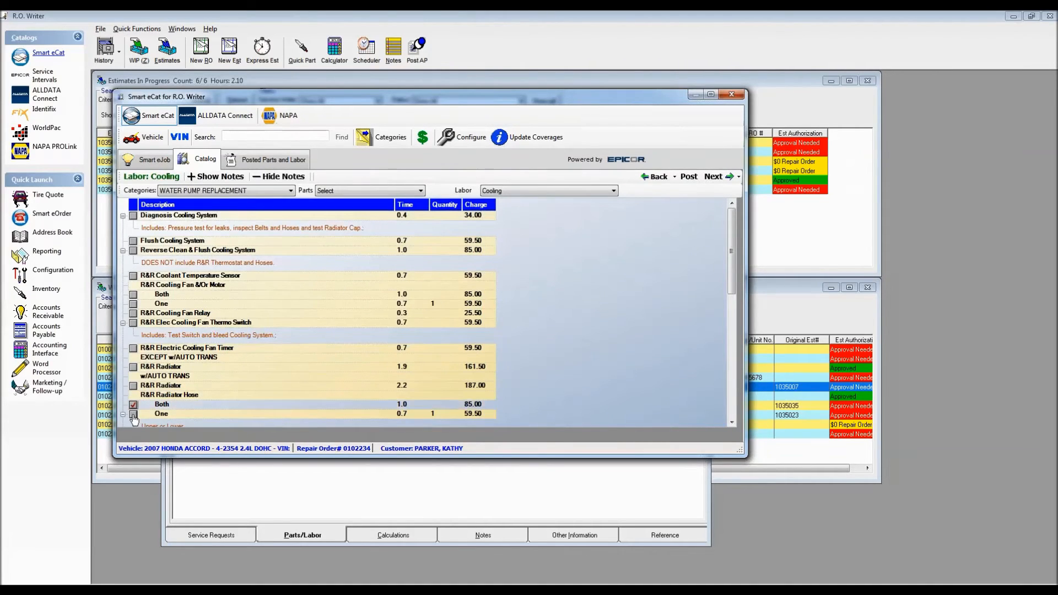
{"action": "left_click", "coordinate": [133, 414]}
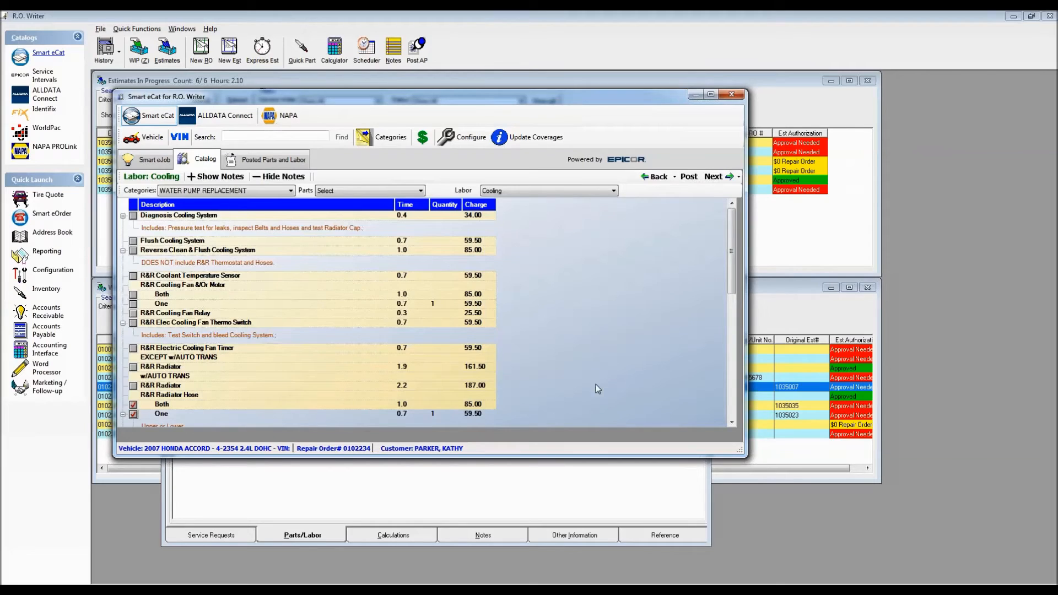
{"action": "left_click", "coordinate": [731, 422]}
{"action": "left_click", "coordinate": [731, 422]}
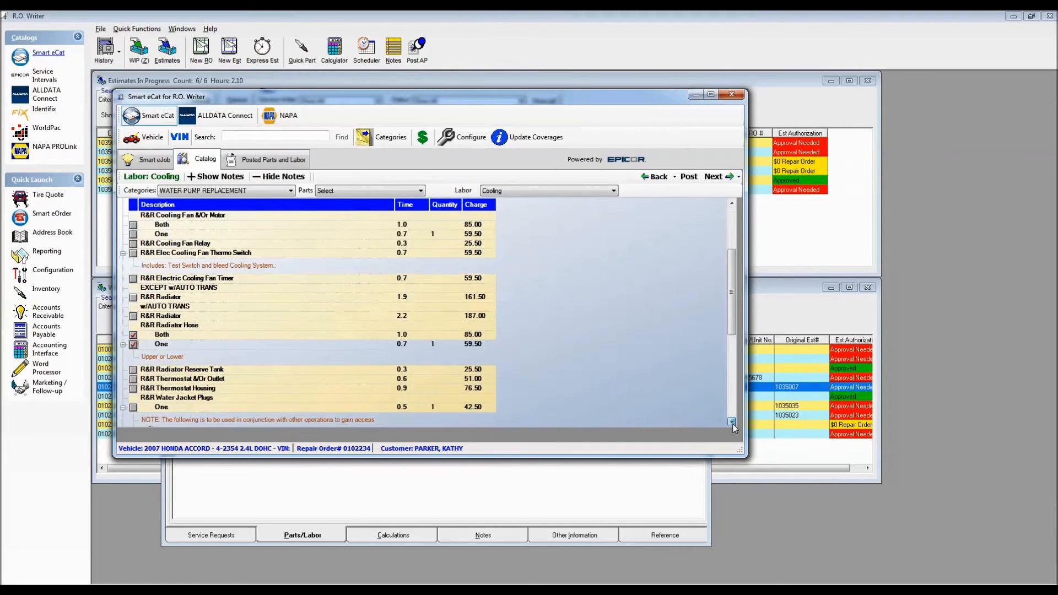
{"action": "left_click", "coordinate": [731, 422]}
{"action": "left_click", "coordinate": [731, 422]}
{"action": "left_click", "coordinate": [732, 422]}
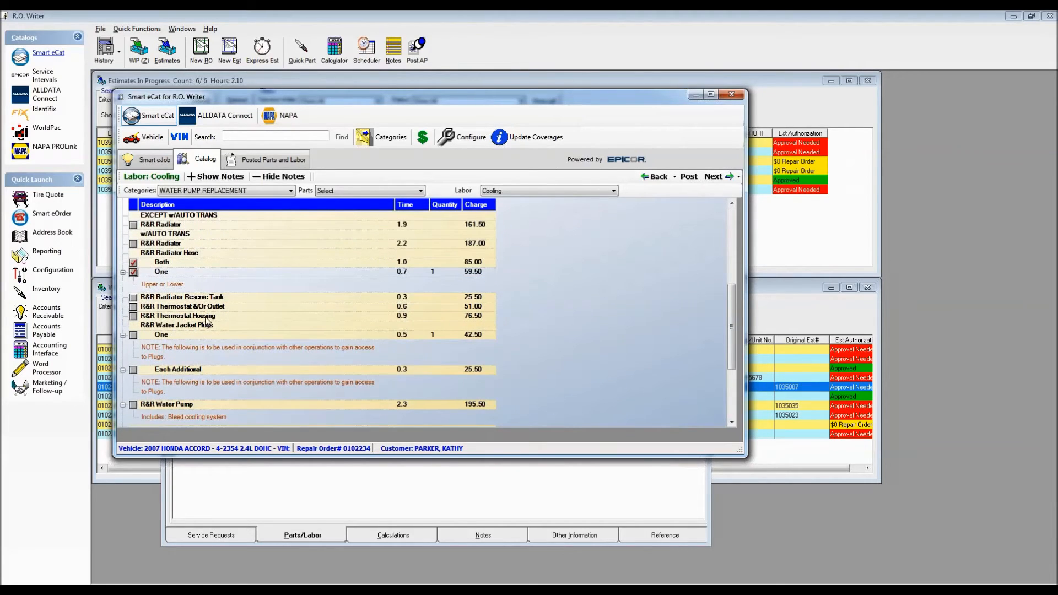
{"action": "left_click", "coordinate": [133, 306]}
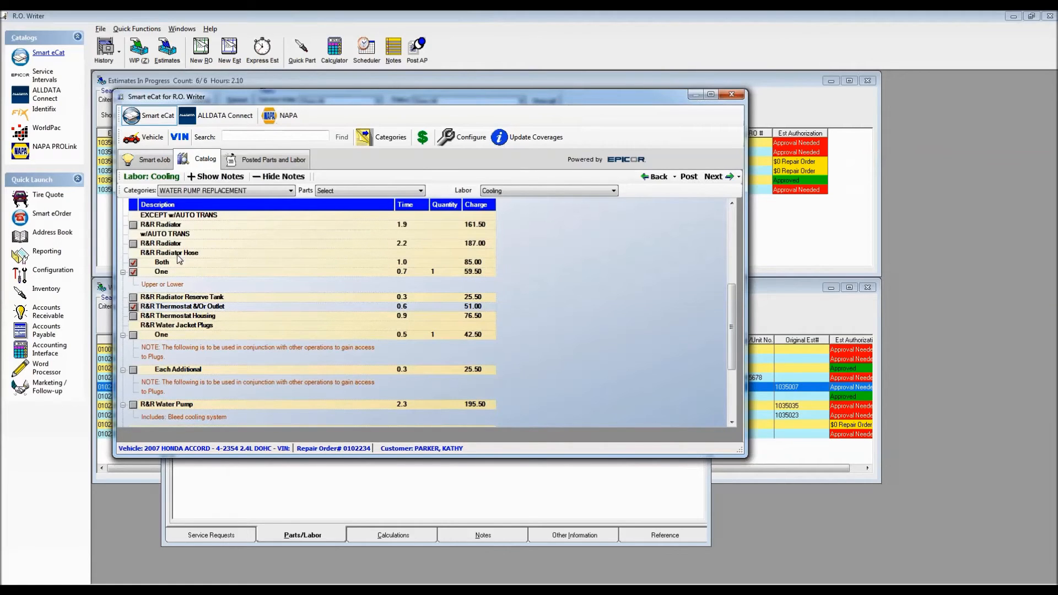
{"action": "left_click", "coordinate": [133, 273]}
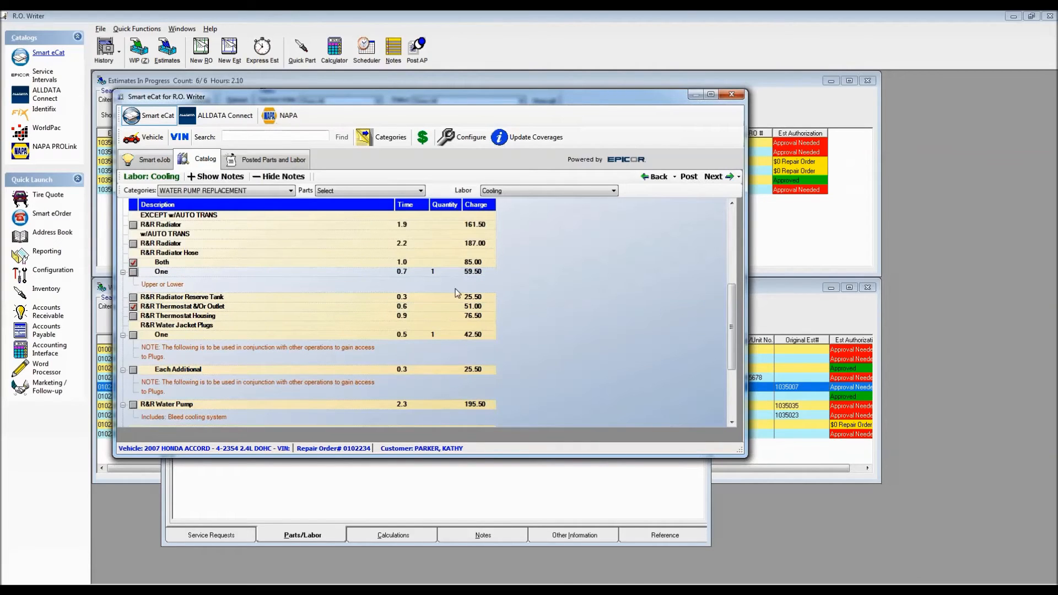
Step: Add the 2.3-hour R&R Water Pump operation to the selected Cooling labor
{"action": "left_click", "coordinate": [732, 422]}
{"action": "left_click", "coordinate": [732, 421]}
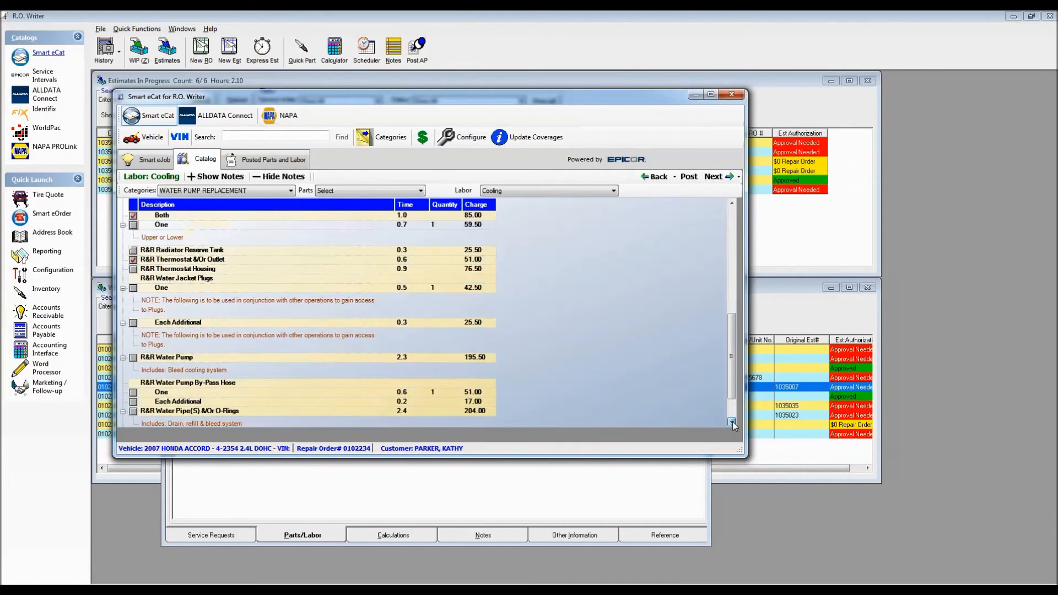
{"action": "left_click", "coordinate": [732, 421]}
{"action": "left_click", "coordinate": [732, 421]}
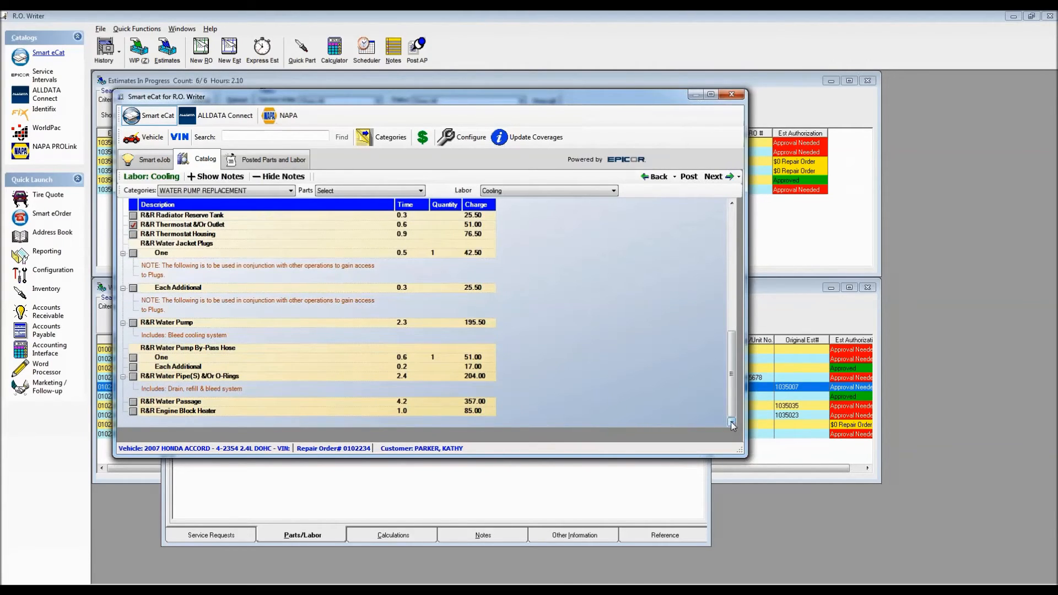
{"action": "left_click", "coordinate": [133, 324]}
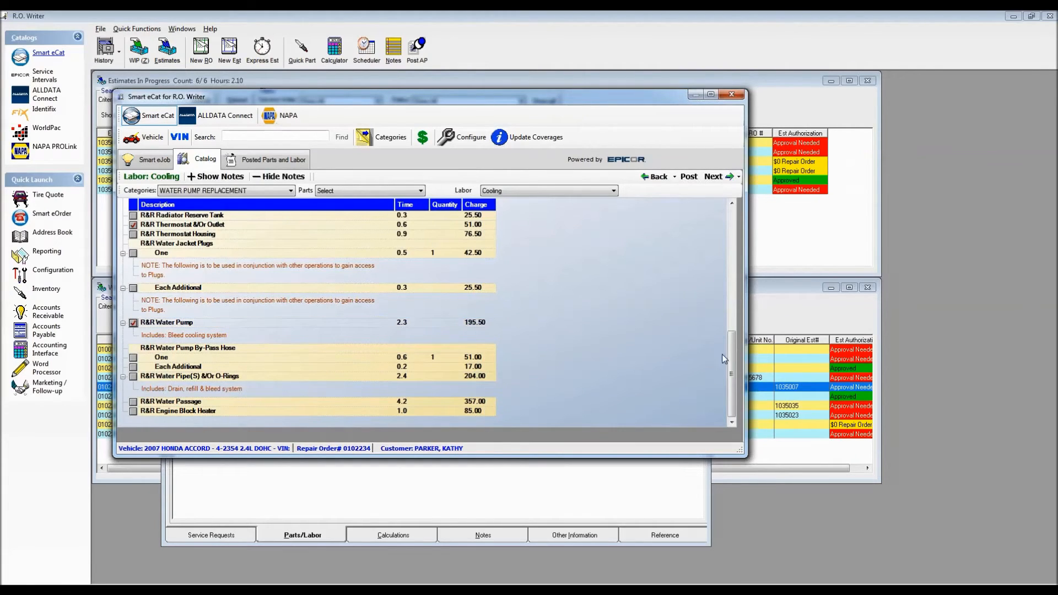
Step: Review the labor and post everything to a new COOLING & HEATING job with the Cooling System Labor operation, replacing the predefined description
{"action": "left_click", "coordinate": [712, 176]}
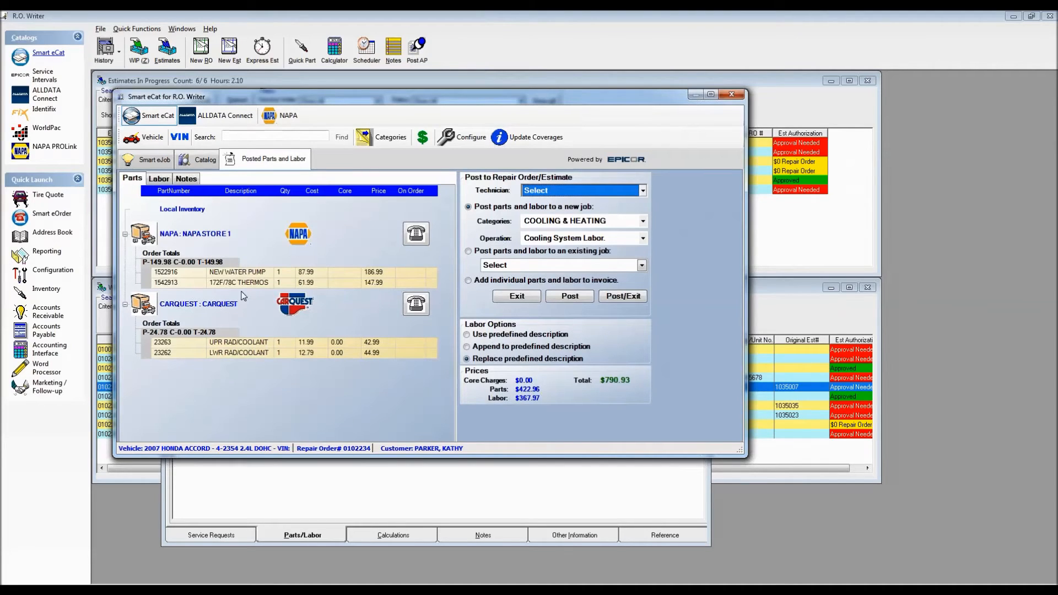
{"action": "left_click", "coordinate": [158, 178]}
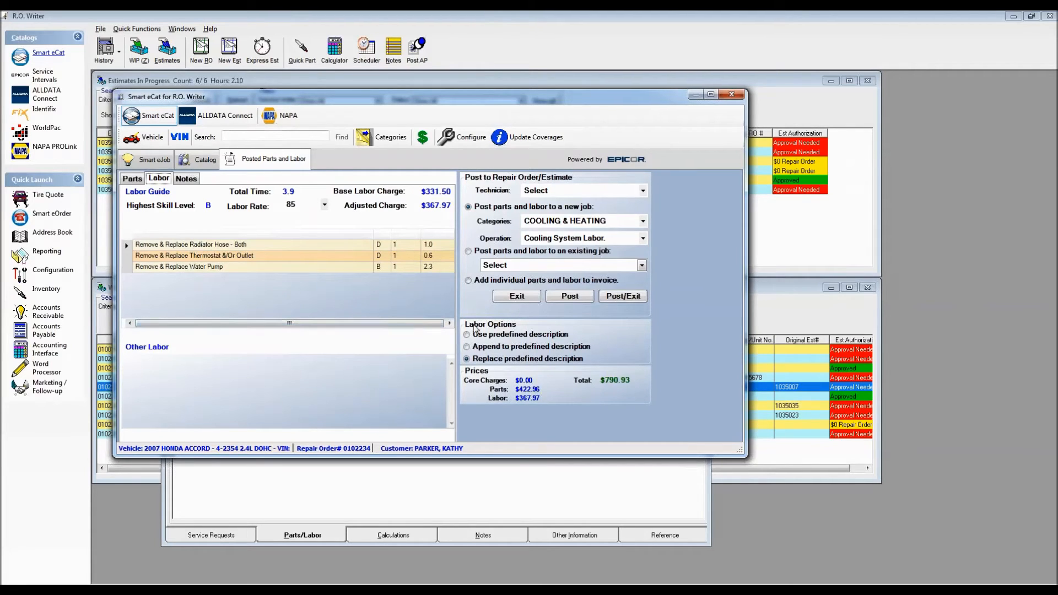
{"action": "left_click", "coordinate": [623, 296]}
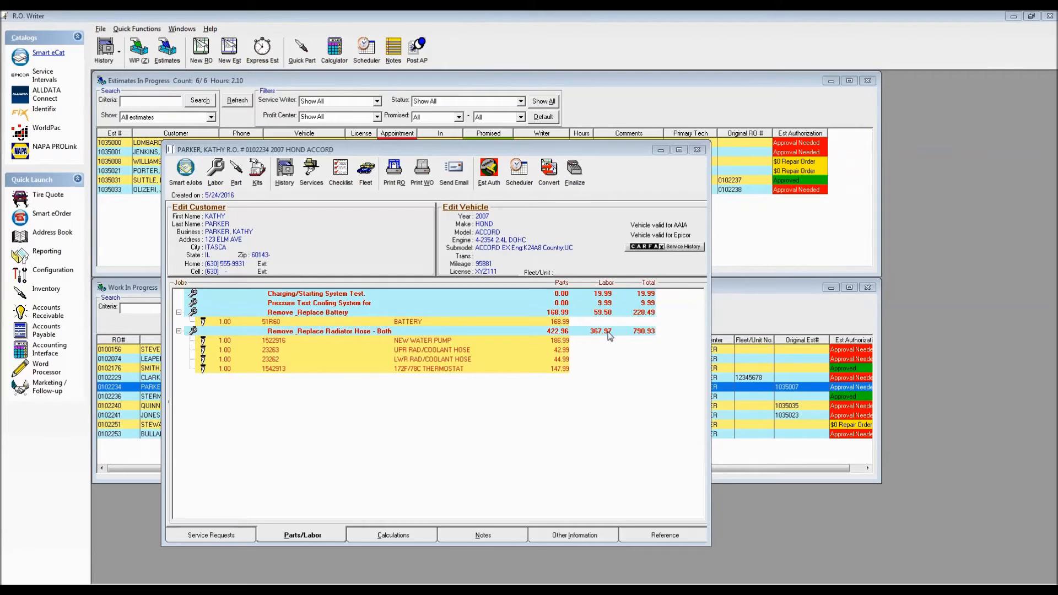
Step: Examine the labor description of the posted radiator hose job and delete the job with all its associated parts
{"action": "double_click", "coordinate": [368, 331]}
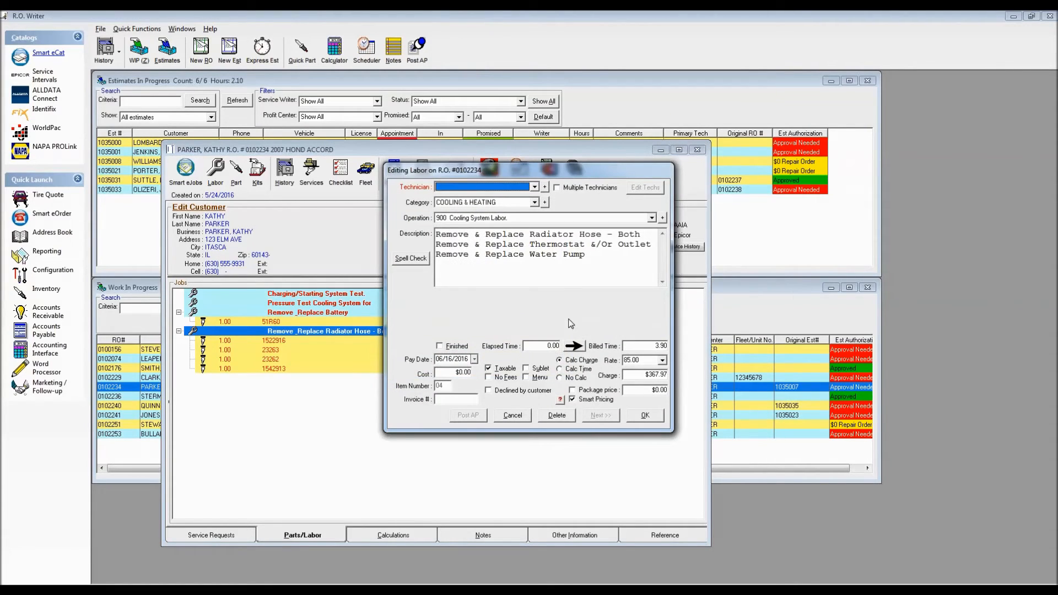
{"action": "left_click", "coordinate": [436, 234]}
{"action": "left_click_drag", "start_coordinate": [437, 234], "coordinate": [589, 257]}
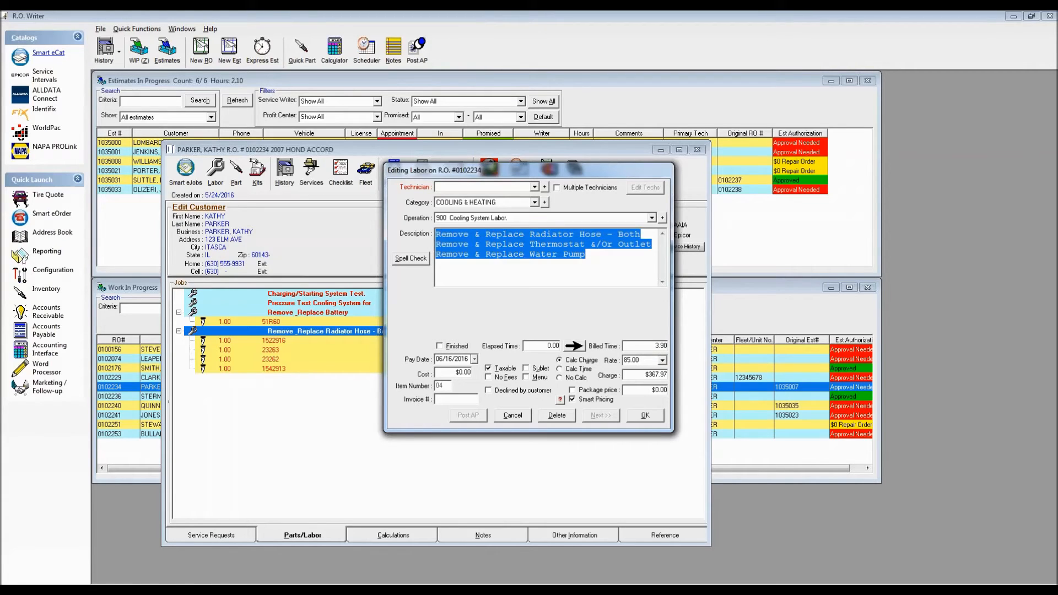
{"action": "left_click", "coordinate": [557, 416]}
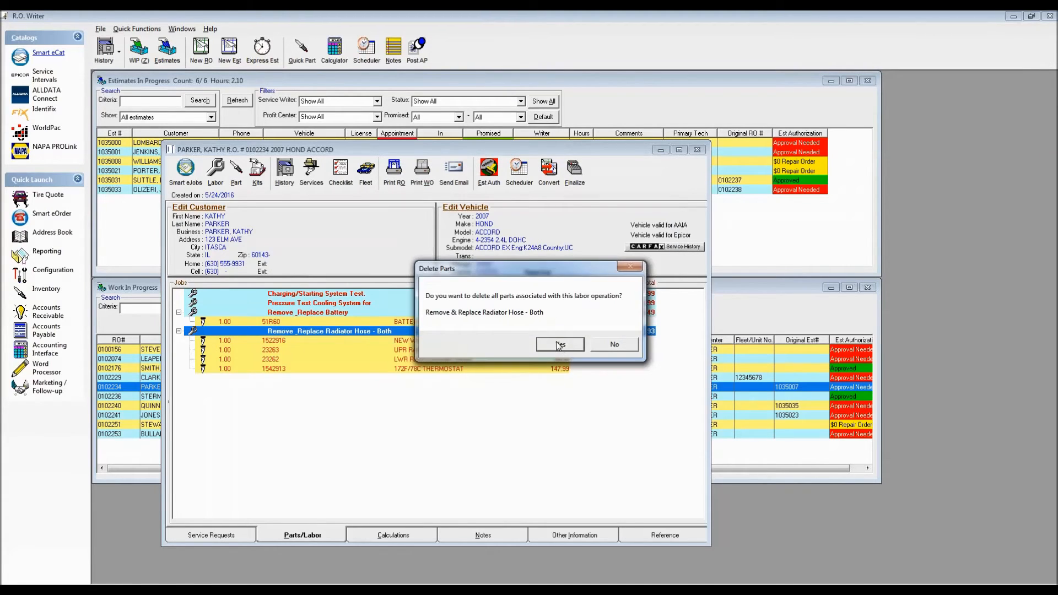
{"action": "left_click", "coordinate": [557, 345]}
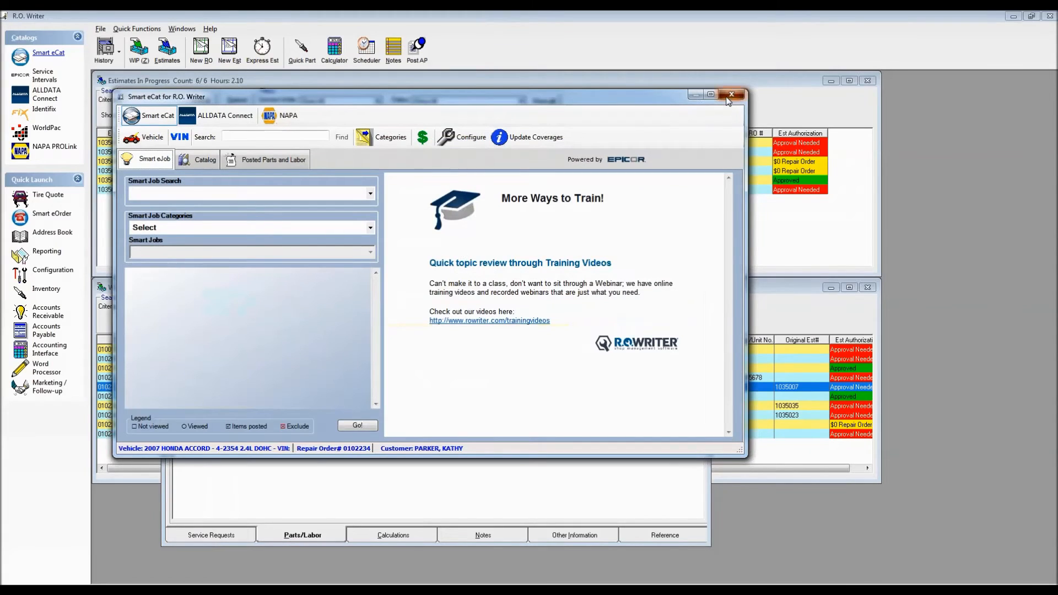
Step: Reopen Smart eCat and select NAPA's NPW Brand new water pump 1522916 under WATER PUMP REPLACEMENT
{"action": "left_click", "coordinate": [40, 54]}
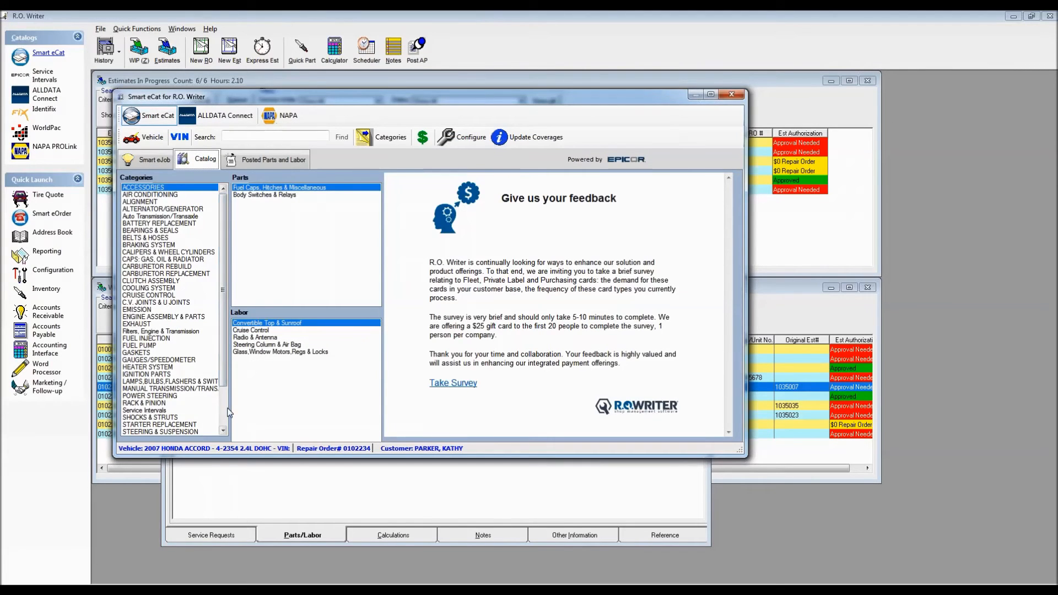
{"action": "left_click", "coordinate": [225, 411]}
{"action": "left_click", "coordinate": [170, 424]}
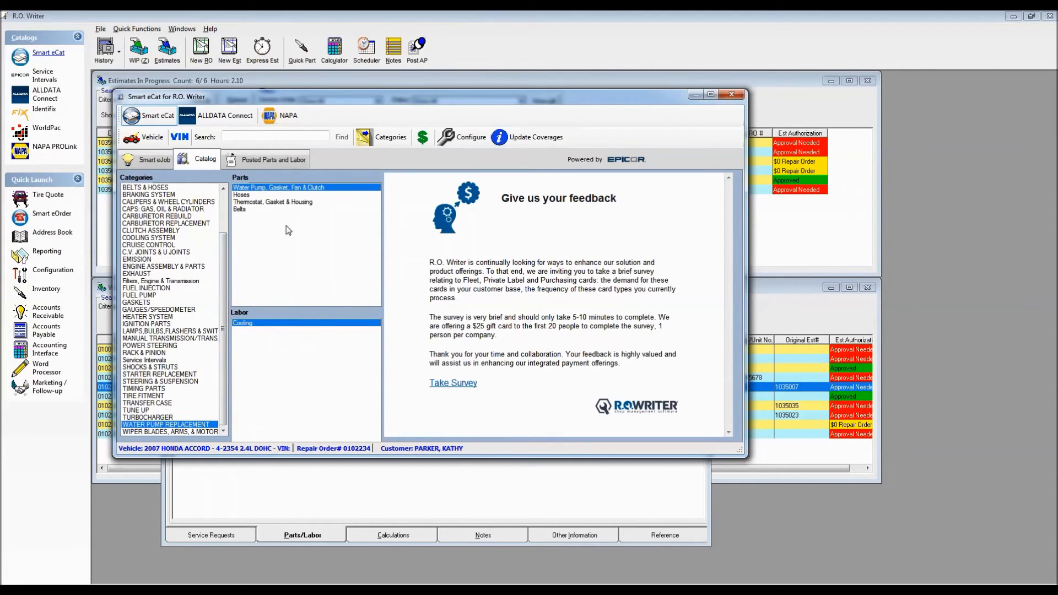
{"action": "double_click", "coordinate": [269, 188]}
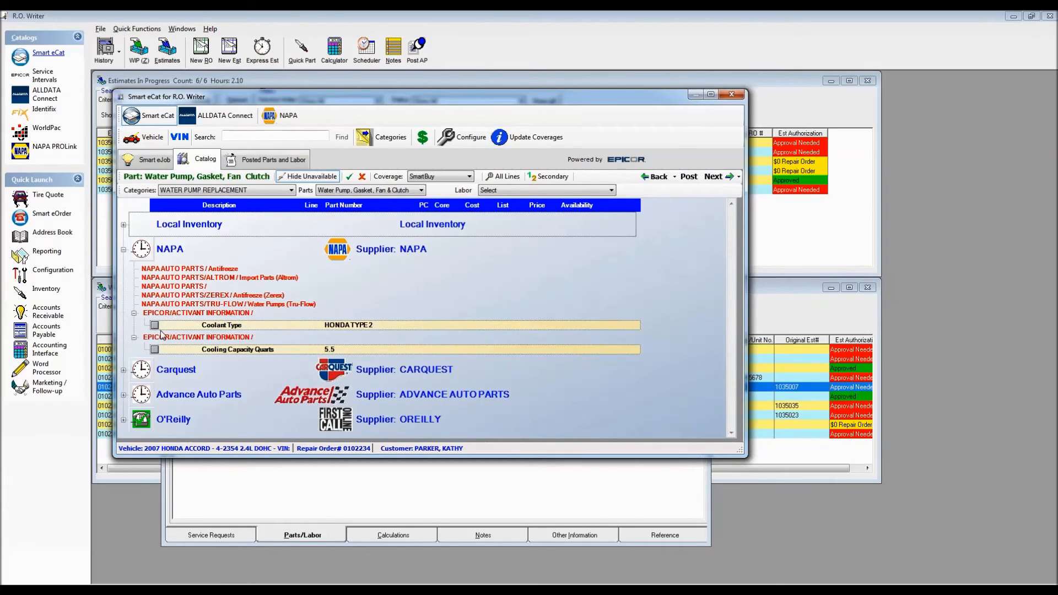
{"action": "left_click", "coordinate": [155, 374]}
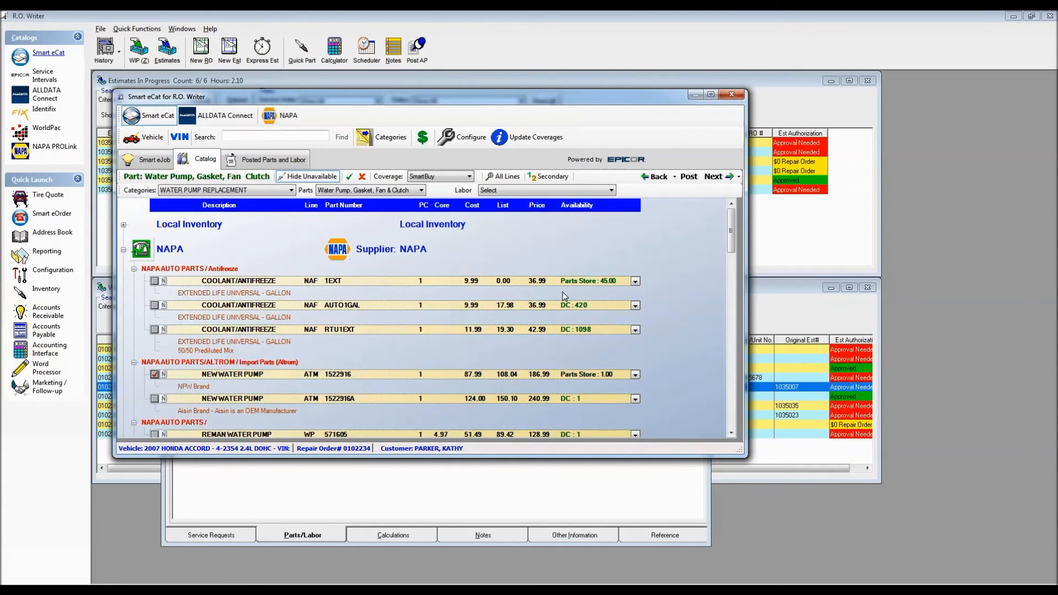
Step: Select Carquest's upper radiator hose 23263 and lower radiator hose 23262 from the Hoses parts
{"action": "left_click", "coordinate": [422, 190]}
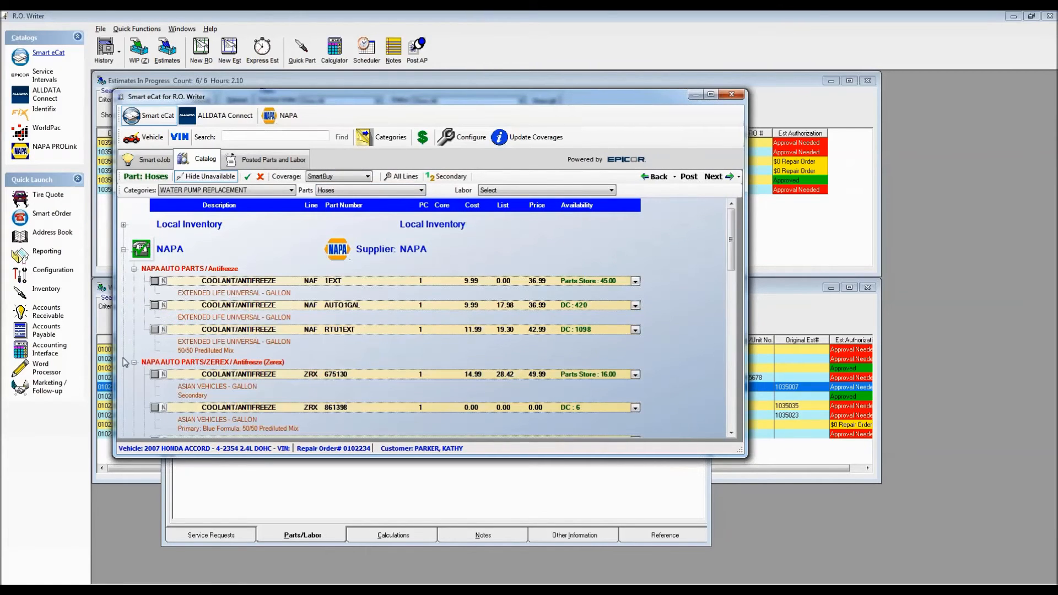
{"action": "left_click", "coordinate": [124, 250]}
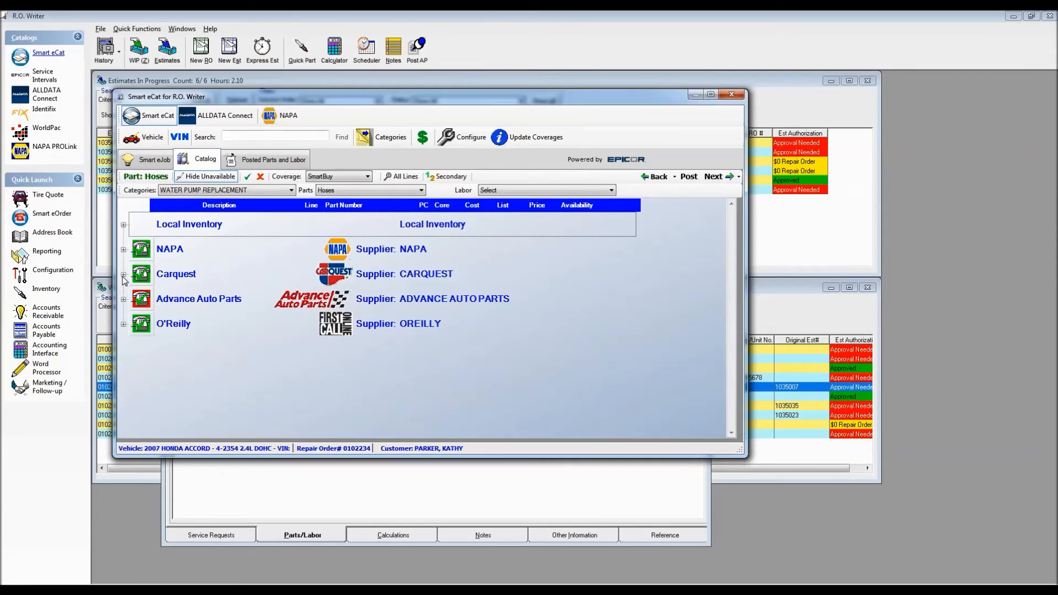
{"action": "left_click", "coordinate": [124, 275]}
{"action": "left_click", "coordinate": [154, 265]}
{"action": "left_click", "coordinate": [155, 289]}
Step: Select NAPA's 172F/78C thermostat 1542913 from the Thermostat, Gasket & Housing parts
{"action": "left_click", "coordinate": [422, 190]}
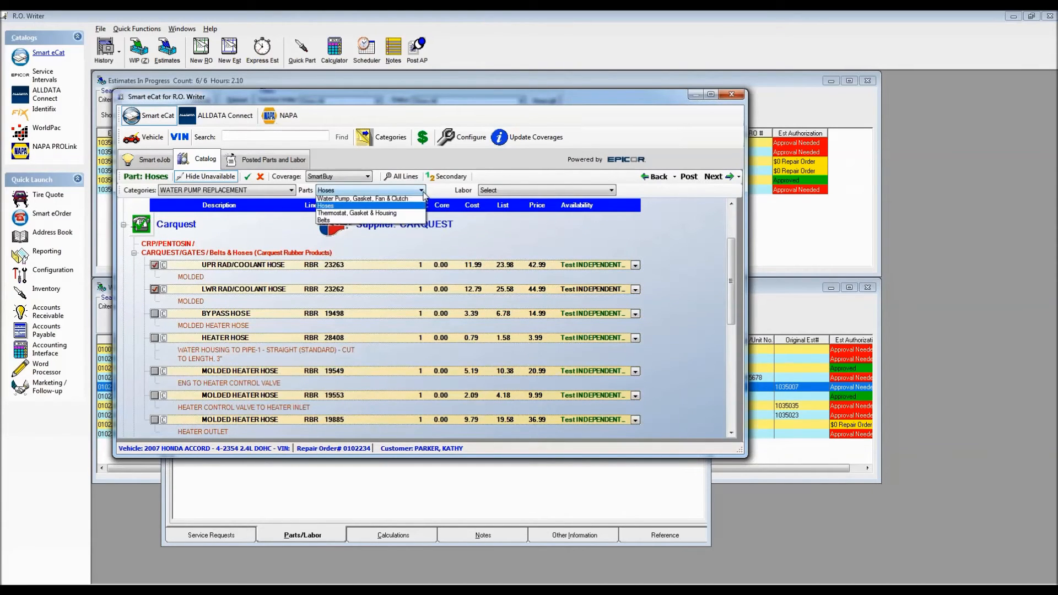
{"action": "left_click", "coordinate": [362, 223]}
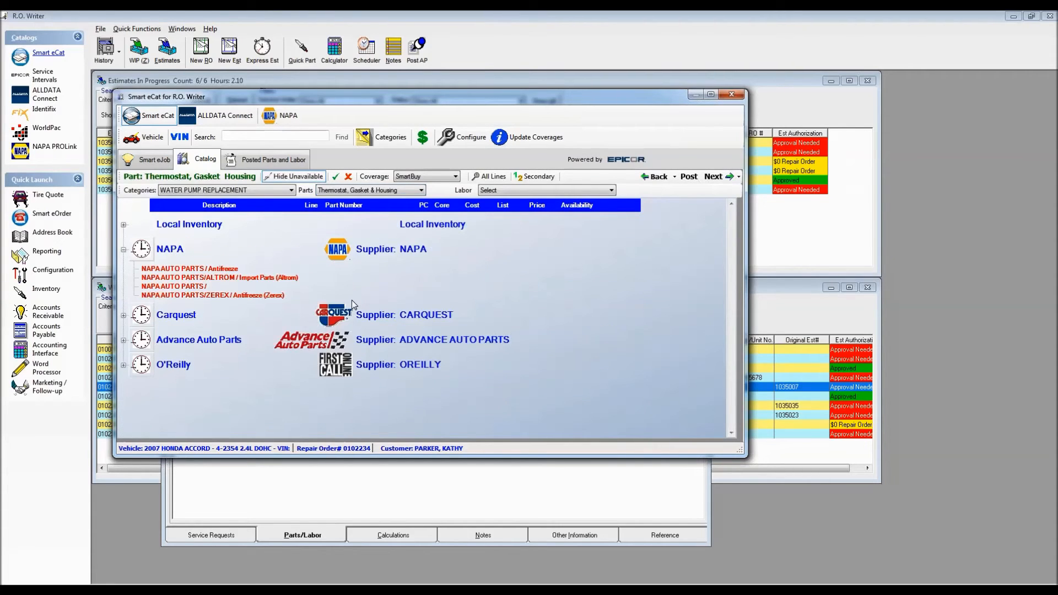
{"action": "left_click", "coordinate": [155, 374]}
Step: Select the Cooling labor operations R&R Radiator Hose for both hoses, R&R Thermostat &/Or Outlet, and R&R Water Pump
{"action": "left_click", "coordinate": [612, 190]}
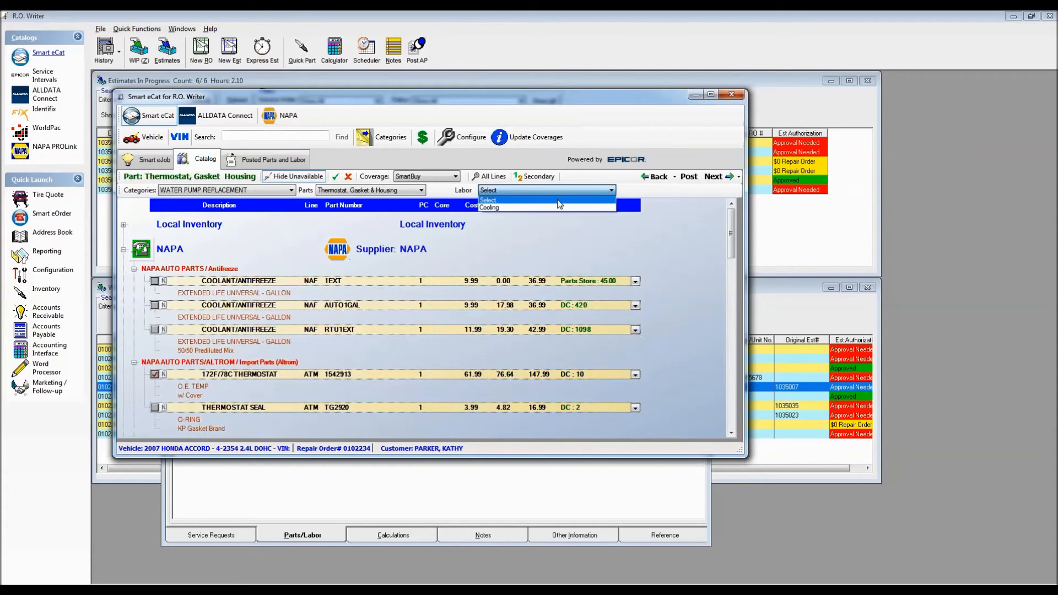
{"action": "left_click", "coordinate": [545, 204]}
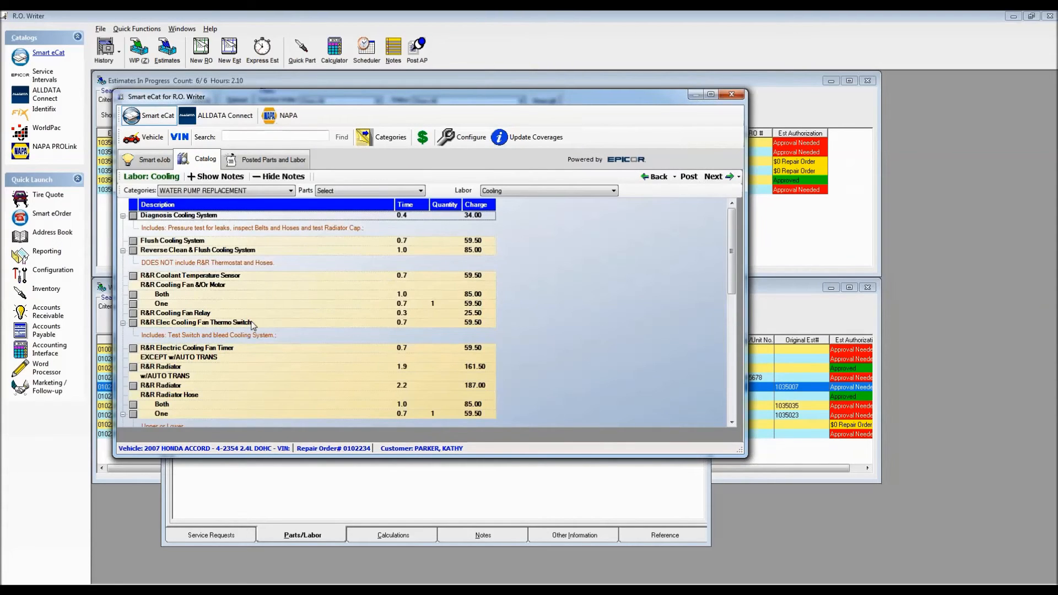
{"action": "left_click", "coordinate": [133, 405]}
{"action": "left_click", "coordinate": [729, 381]}
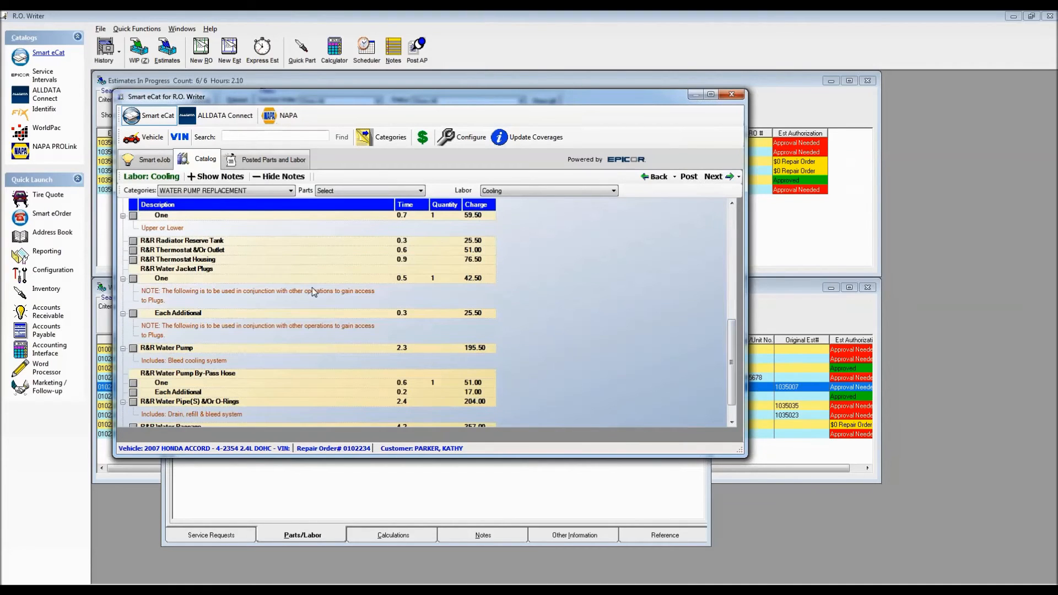
{"action": "left_click", "coordinate": [133, 249]}
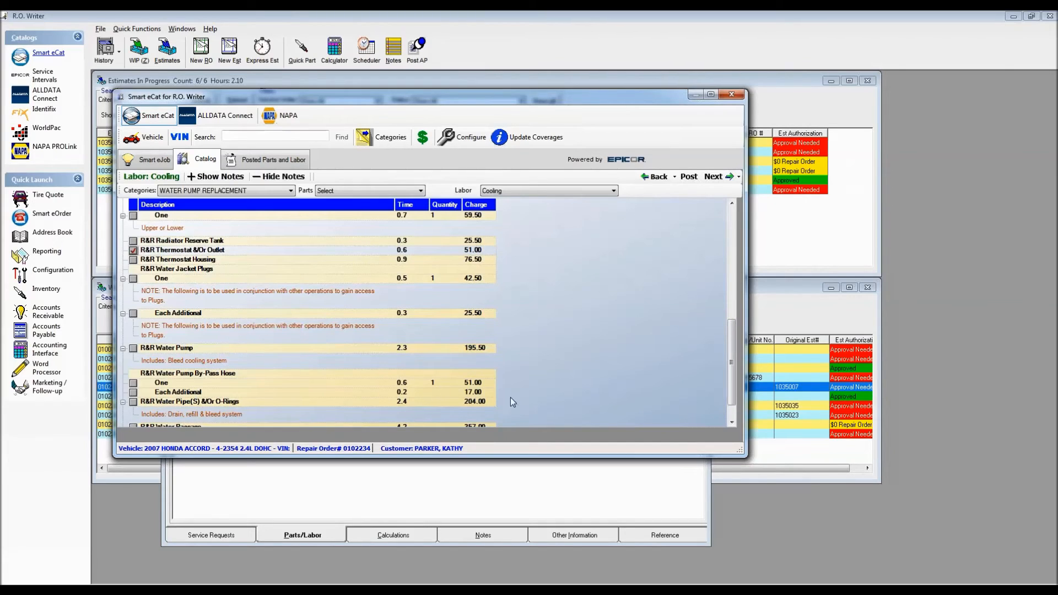
{"action": "left_click", "coordinate": [134, 349]}
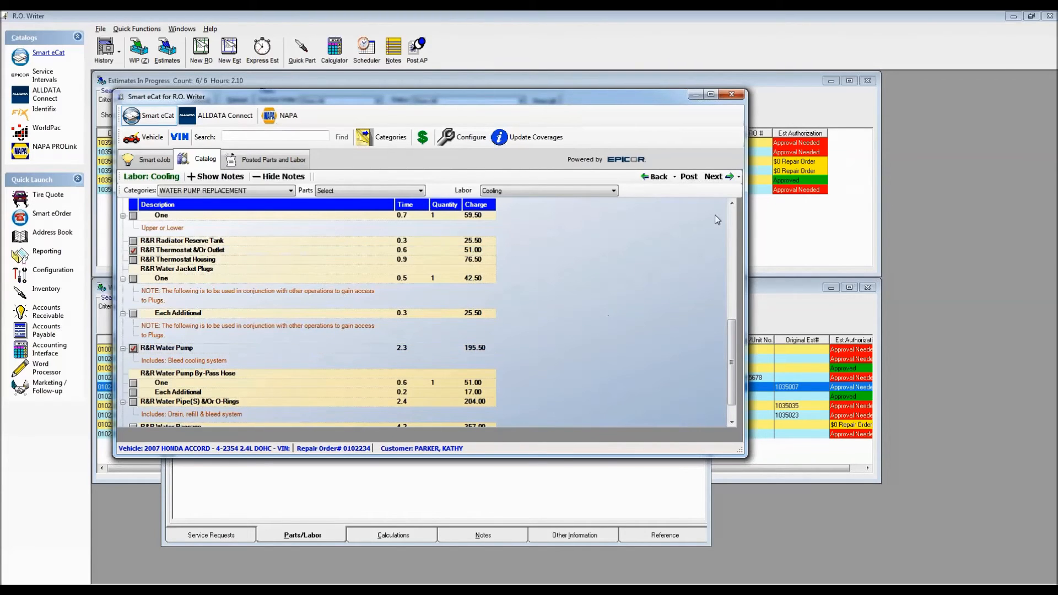
Step: Review the labor, set the posting to add individual parts and labor to the invoice, and post it to the repair order
{"action": "left_click", "coordinate": [714, 177]}
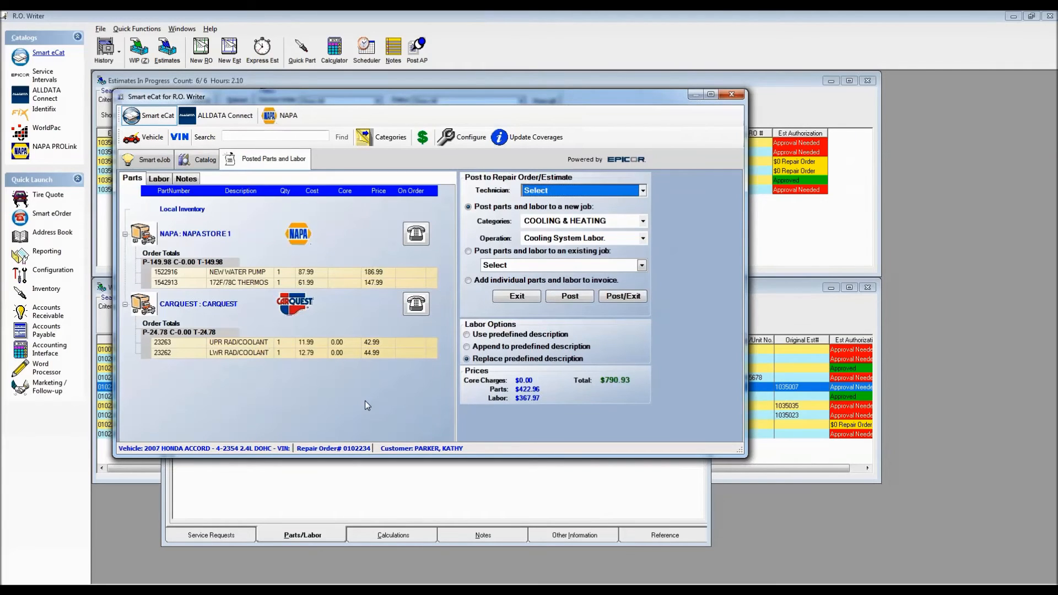
{"action": "left_click", "coordinate": [158, 178]}
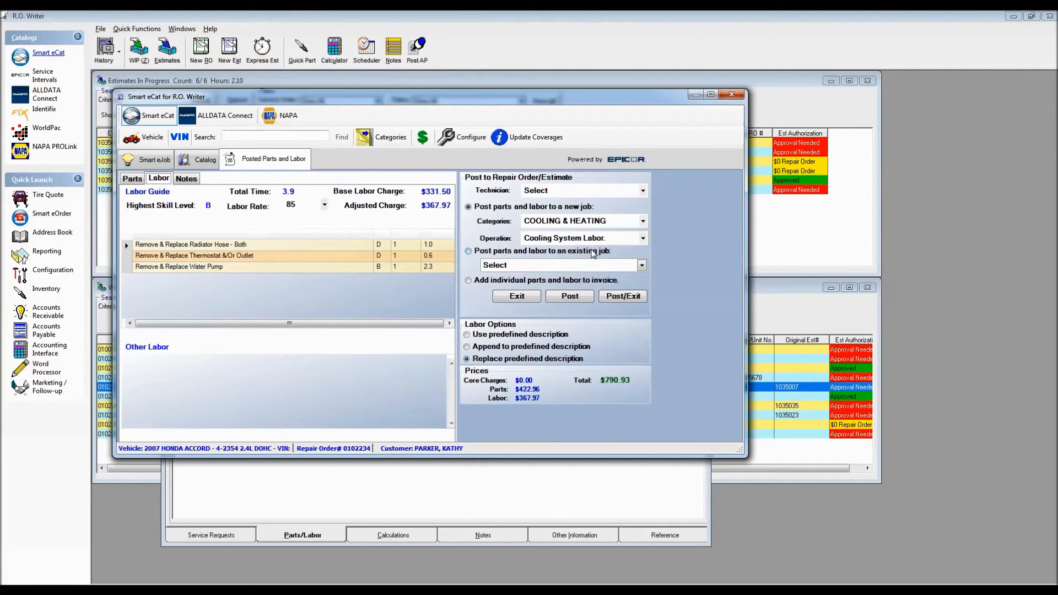
{"action": "left_click", "coordinate": [470, 282]}
{"action": "left_click", "coordinate": [623, 296]}
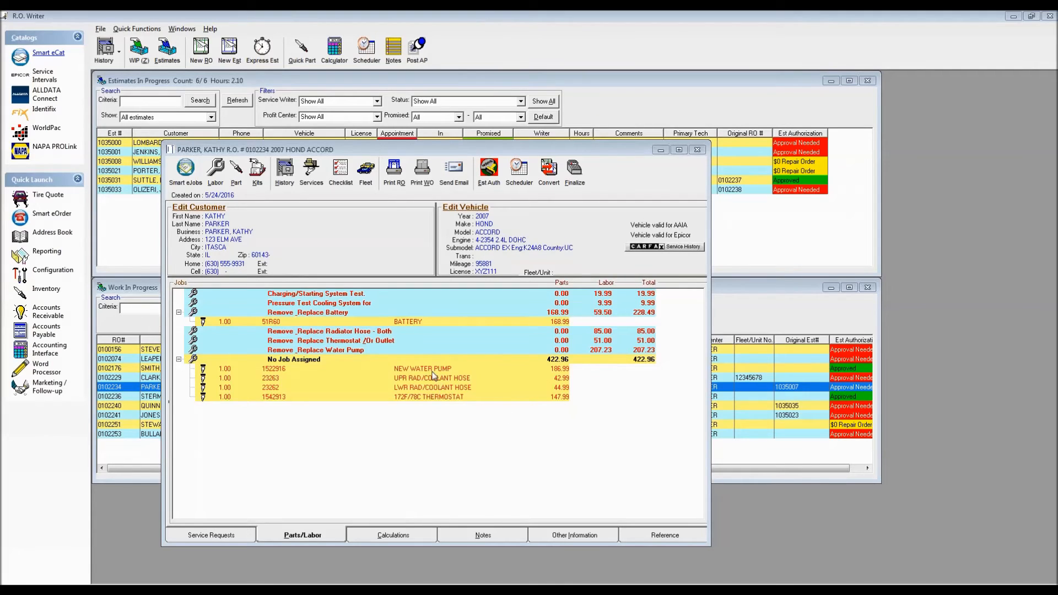
Step: Move the unassigned water pump, both radiator hoses and the thermostat under their matching Remove & Replace labor jobs
{"action": "left_click_drag", "start_coordinate": [431, 370], "coordinate": [366, 352]}
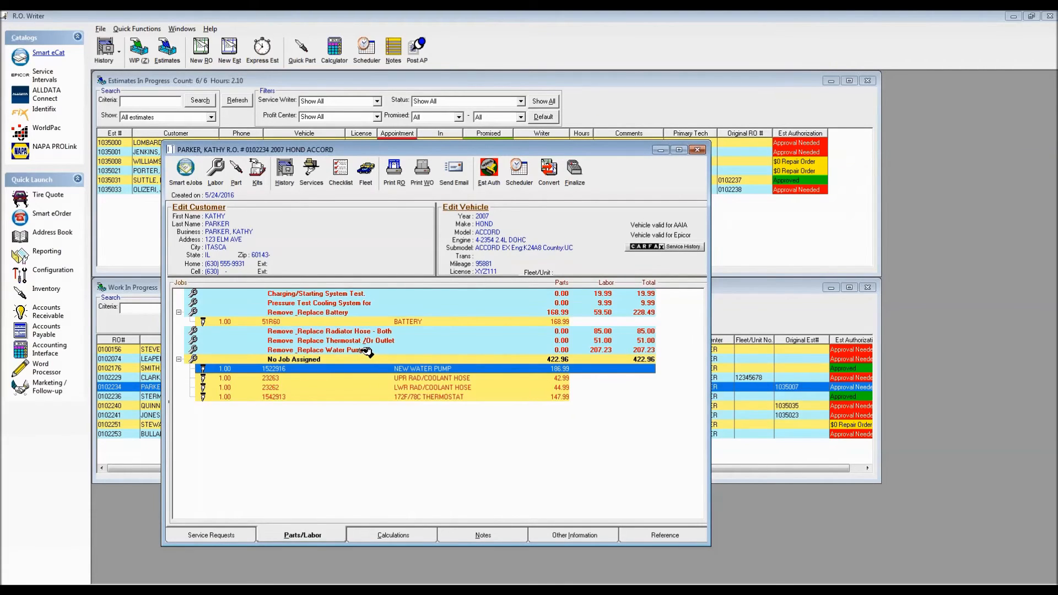
{"action": "left_click_drag", "start_coordinate": [367, 352], "coordinate": [366, 353]}
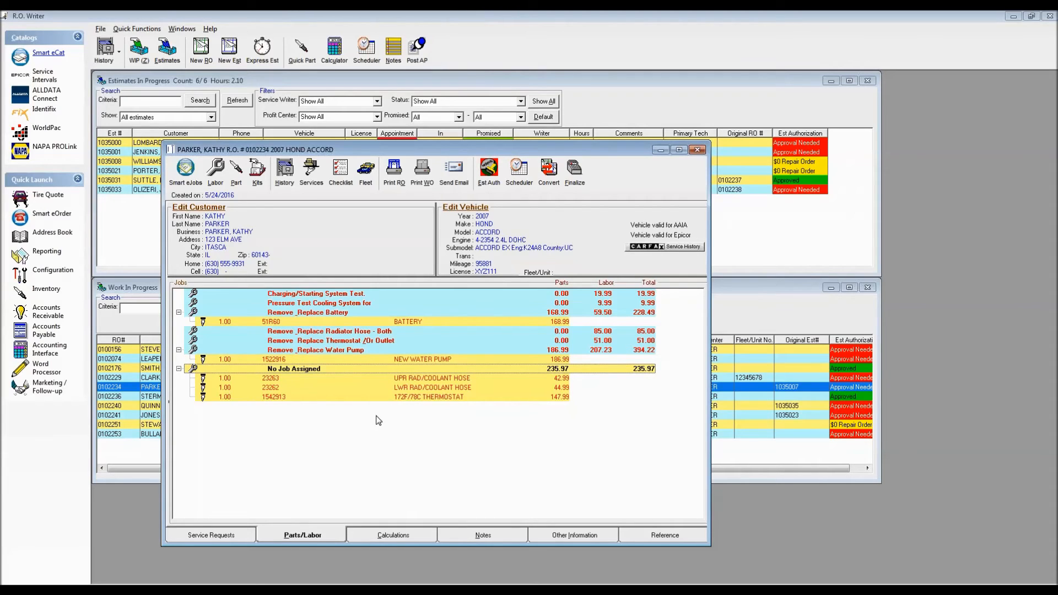
{"action": "left_click", "coordinate": [413, 379]}
{"action": "left_click_drag", "start_coordinate": [413, 379], "coordinate": [370, 333]}
{"action": "left_click_drag", "start_coordinate": [419, 393], "coordinate": [415, 362]}
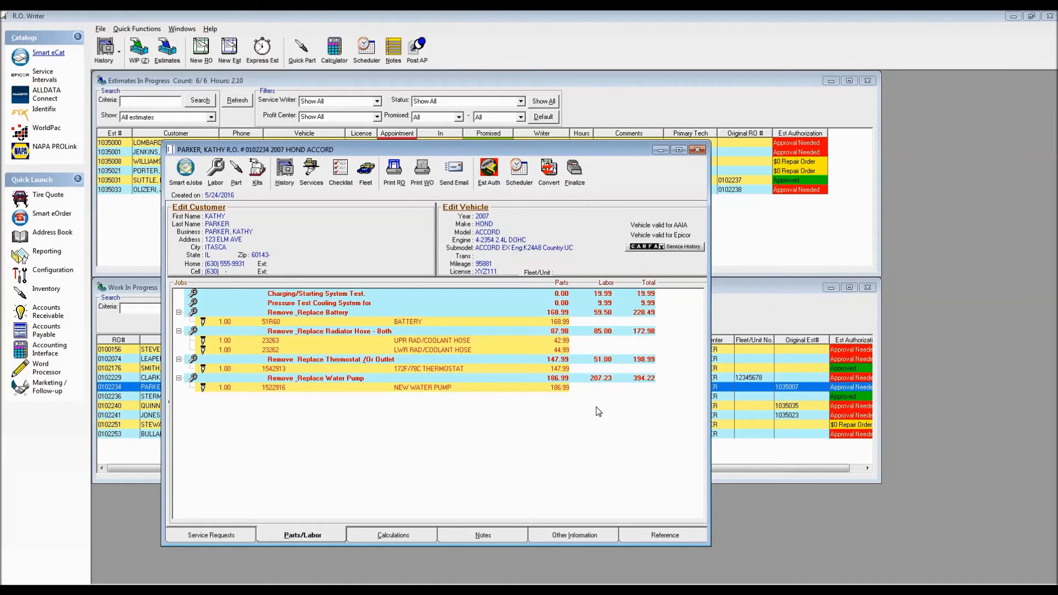
Step: Examine the labor details of the Radiator Hose, Thermostat &/Or Outlet and Water Pump replacement jobs without changing them
{"action": "left_click", "coordinate": [441, 331]}
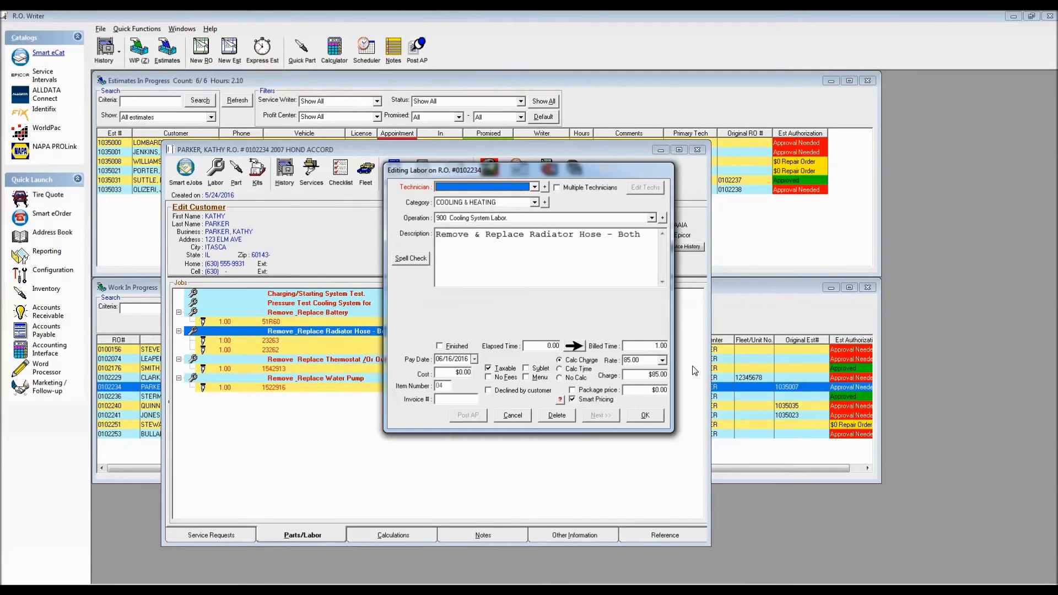
{"action": "left_click", "coordinate": [517, 415]}
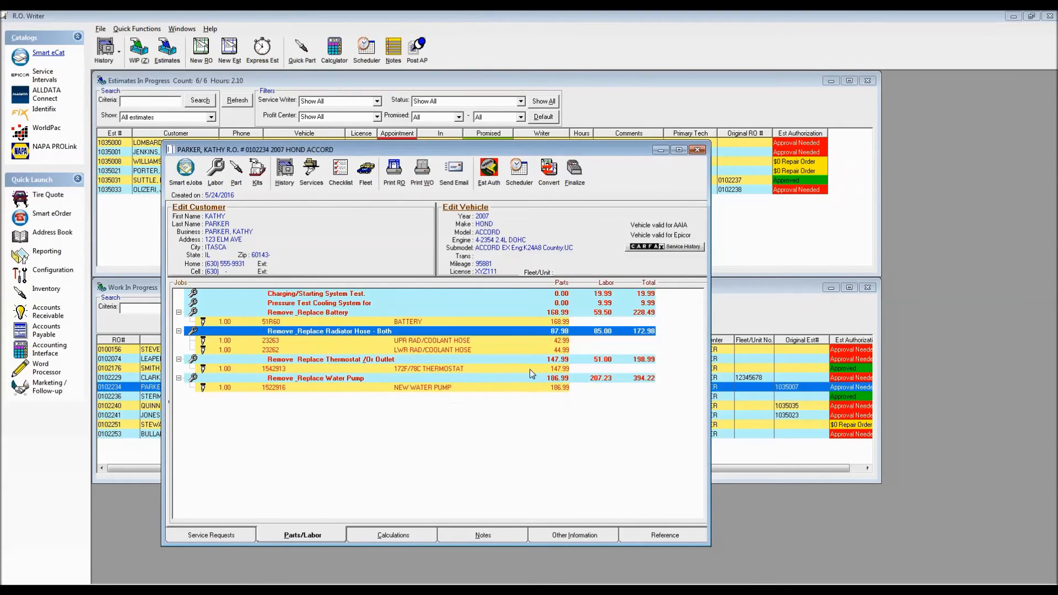
{"action": "left_click", "coordinate": [519, 359]}
{"action": "double_click", "coordinate": [519, 359]}
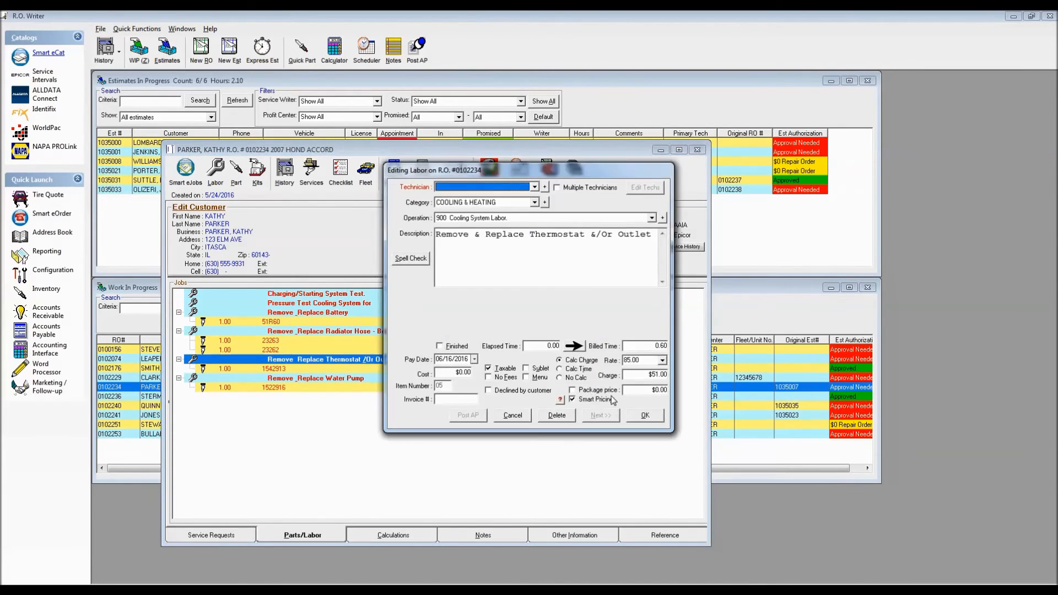
{"action": "left_click", "coordinate": [517, 416]}
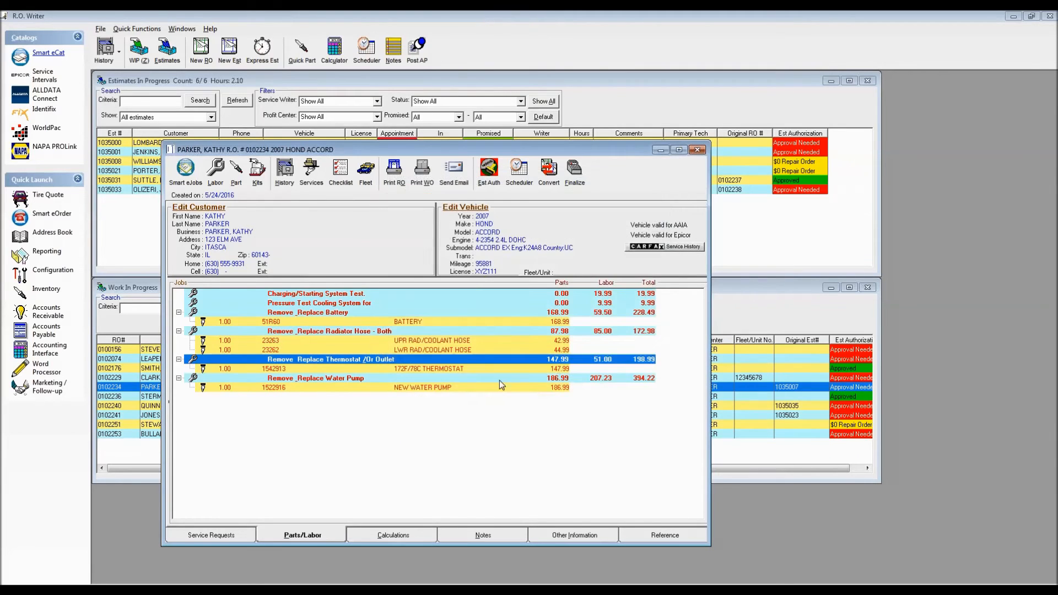
{"action": "left_click", "coordinate": [478, 377]}
{"action": "double_click", "coordinate": [477, 378]}
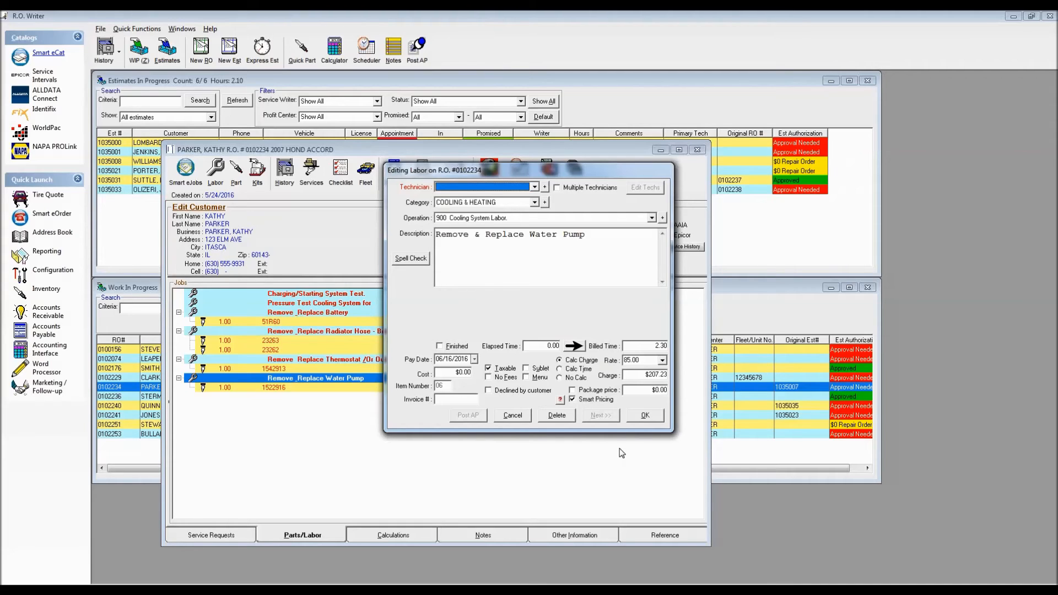
{"action": "left_click", "coordinate": [518, 417]}
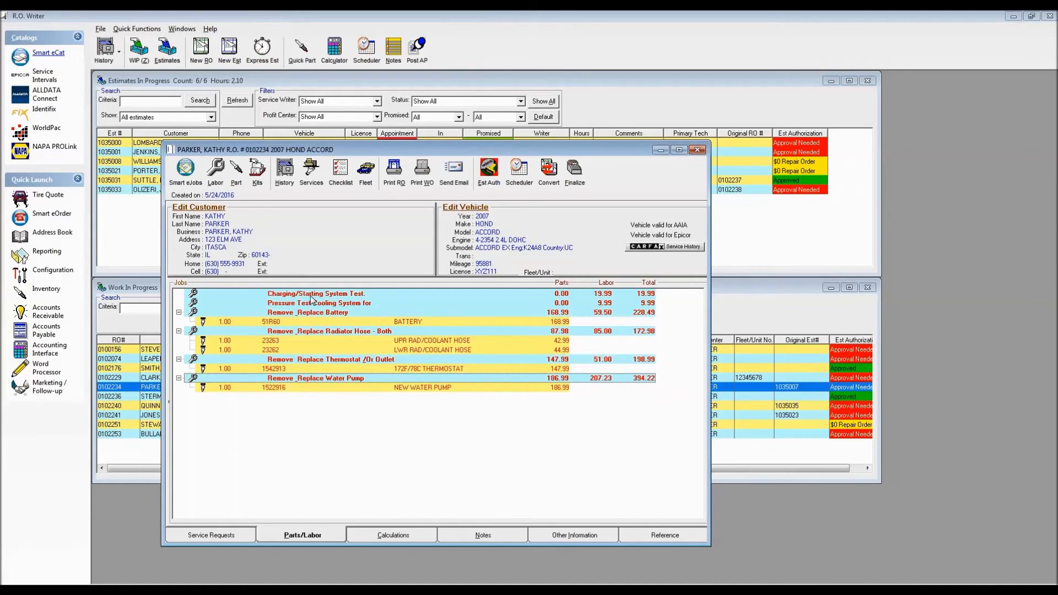
Step: Search the Smart eCat catalog for "water pump" from the Accord's repair order
{"action": "left_click", "coordinate": [36, 53]}
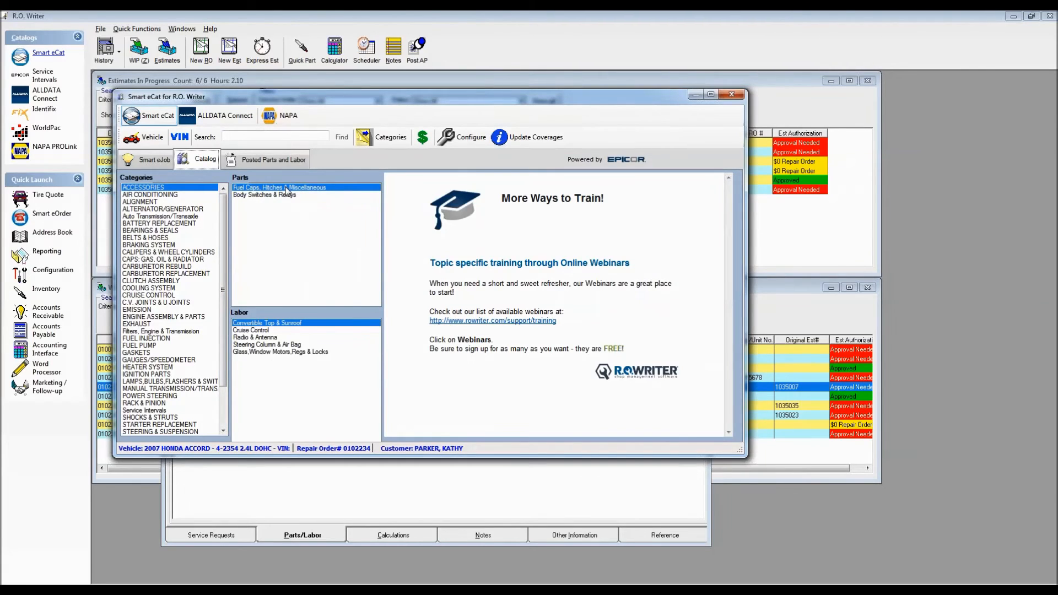
{"action": "left_click", "coordinate": [231, 136]}
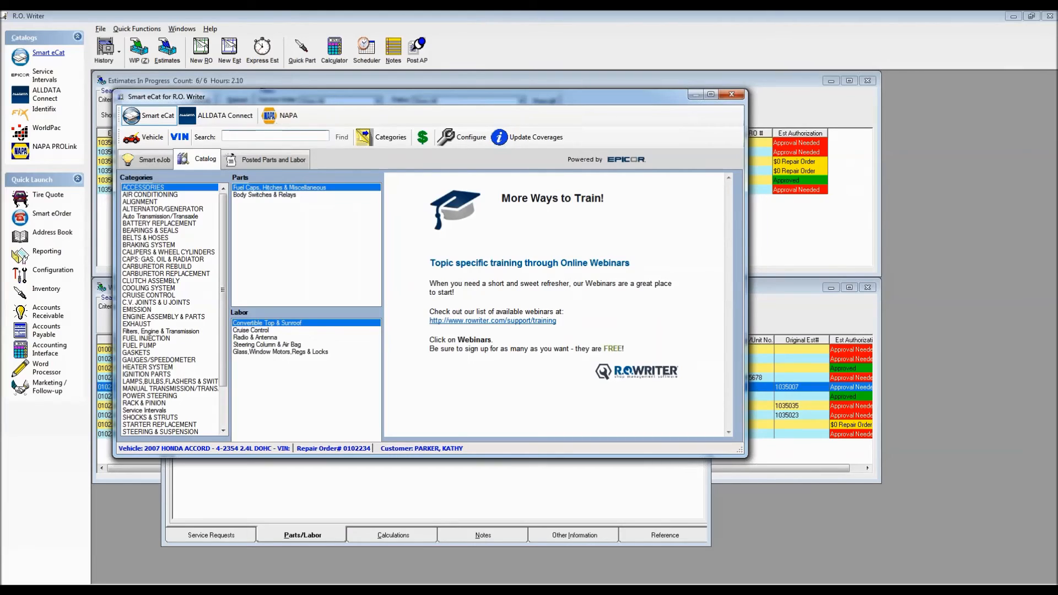
{"action": "type", "text": "water pump"}
{"action": "left_click", "coordinate": [337, 137]}
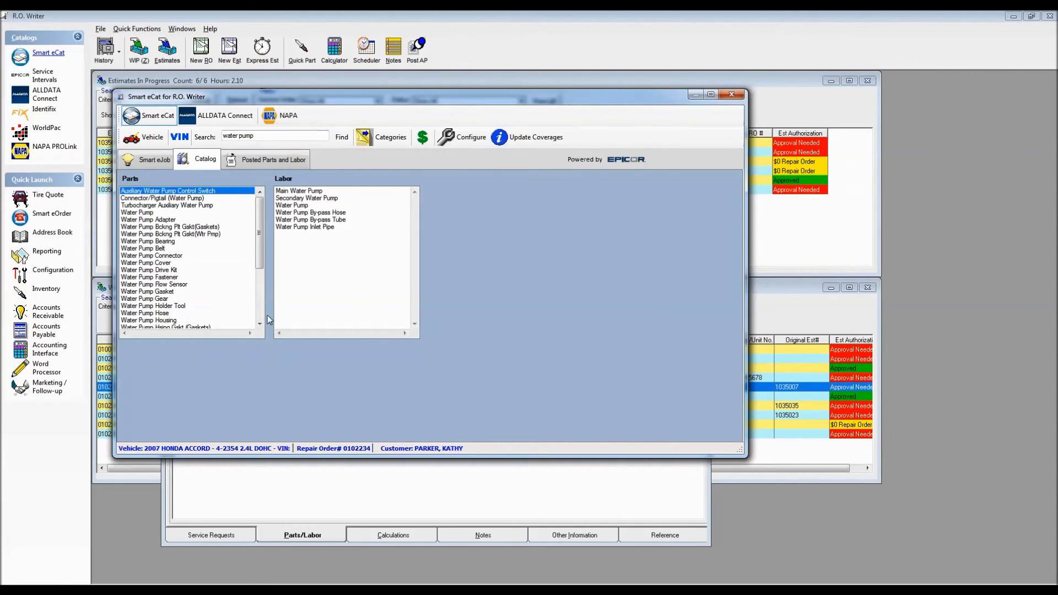
Step: Select Advance Auto Parts' Fel-Pro mounting gasket 35738 from the Water Pump Gasket parts
{"action": "left_click", "coordinate": [144, 292]}
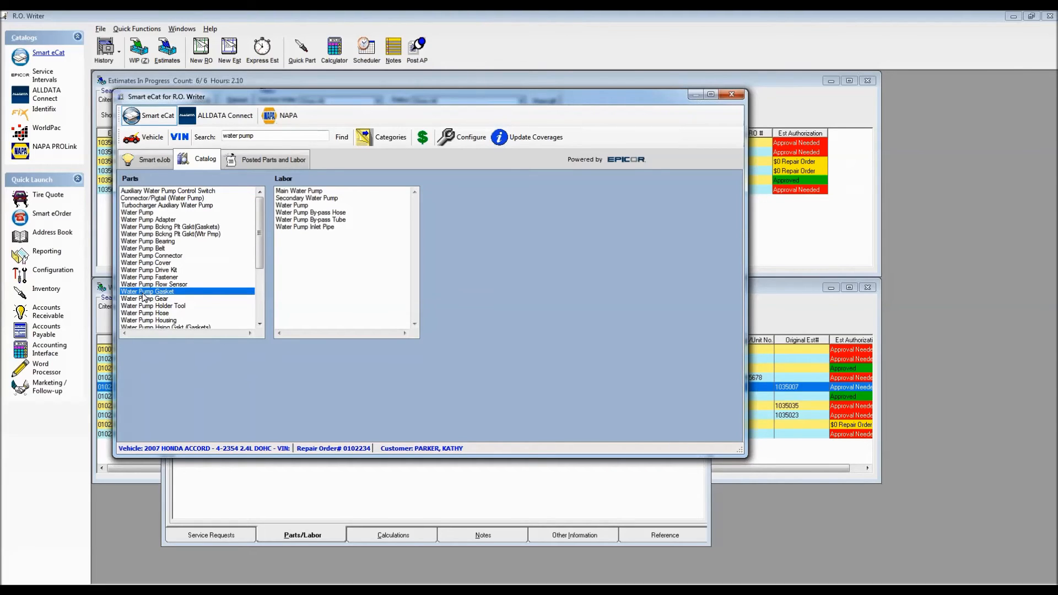
{"action": "double_click", "coordinate": [157, 292]}
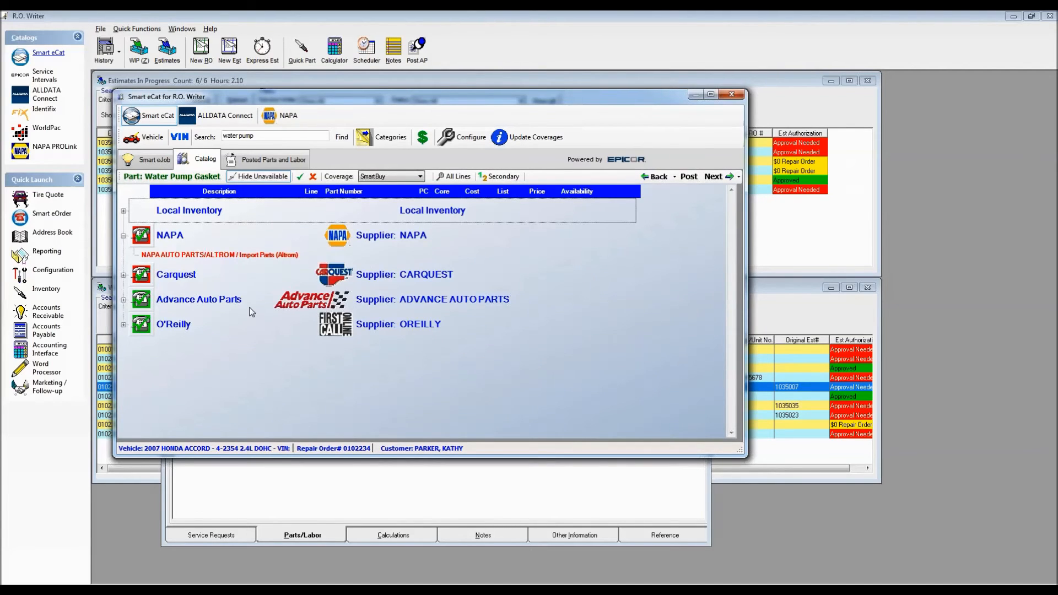
{"action": "left_click", "coordinate": [123, 300]}
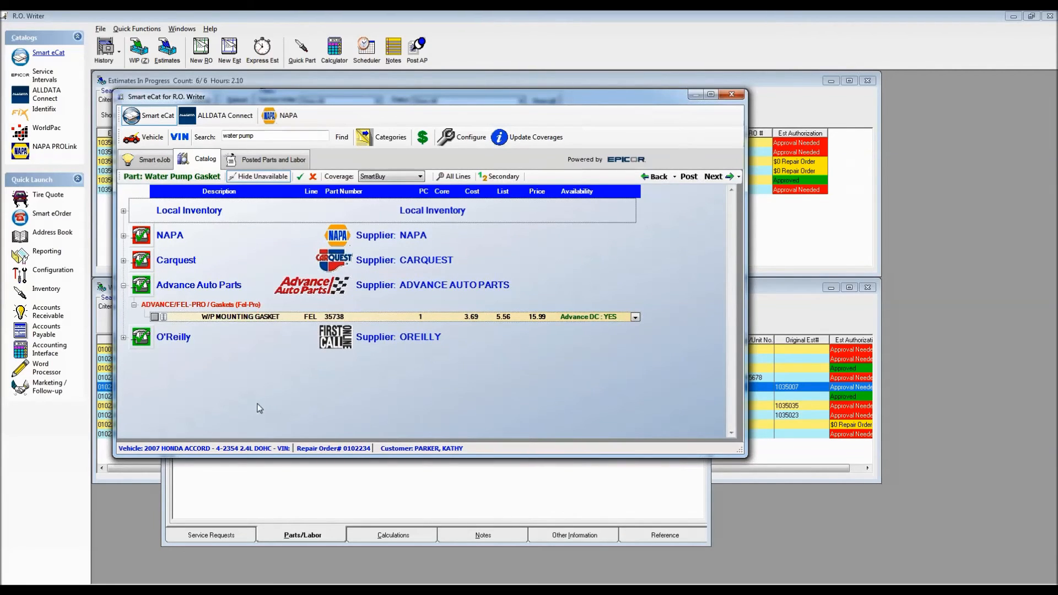
{"action": "left_click", "coordinate": [155, 316]}
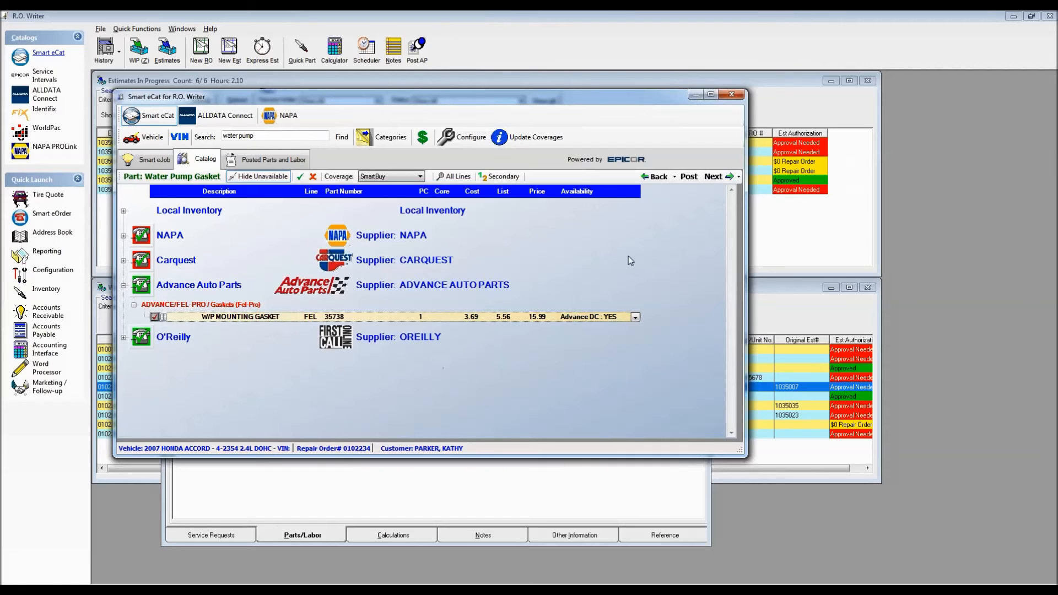
Step: Post the gasket to the existing Remove & Replace Water Pump job and close the Accord's repair order
{"action": "left_click", "coordinate": [713, 177]}
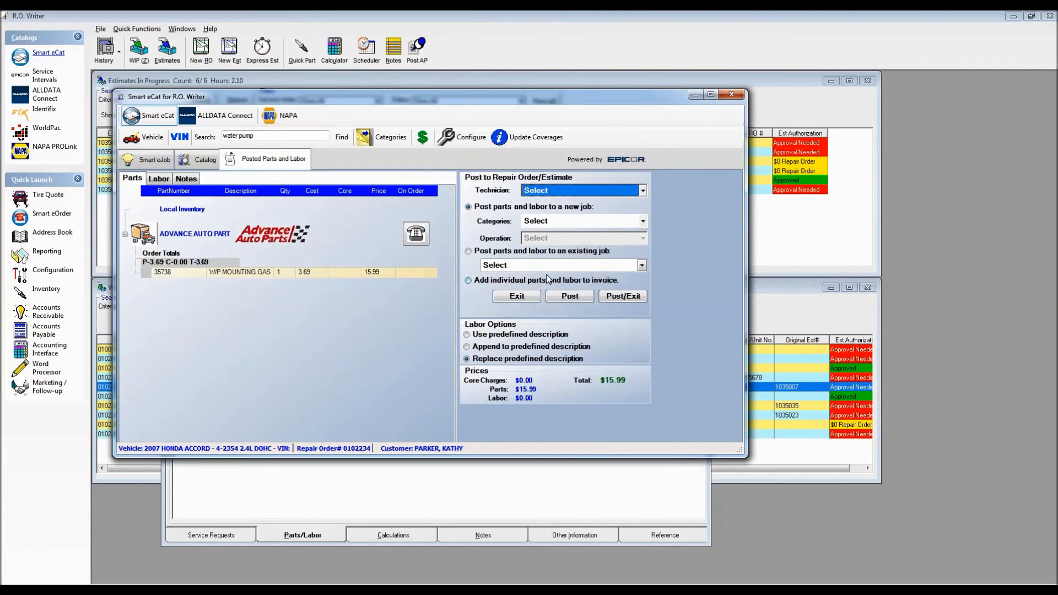
{"action": "left_click", "coordinate": [642, 265]}
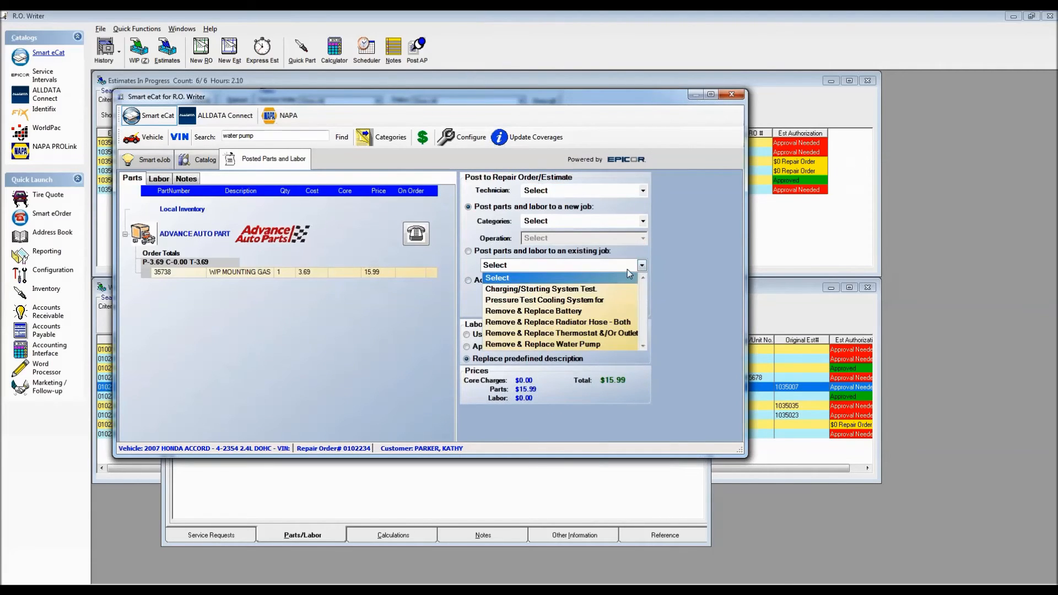
{"action": "left_click", "coordinate": [521, 345]}
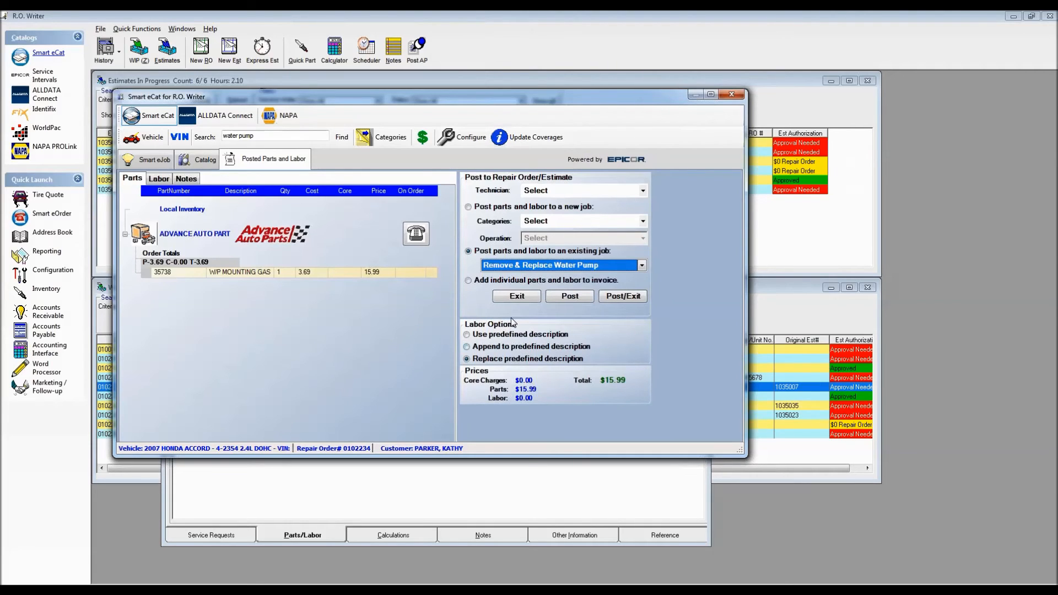
{"action": "left_click", "coordinate": [621, 296]}
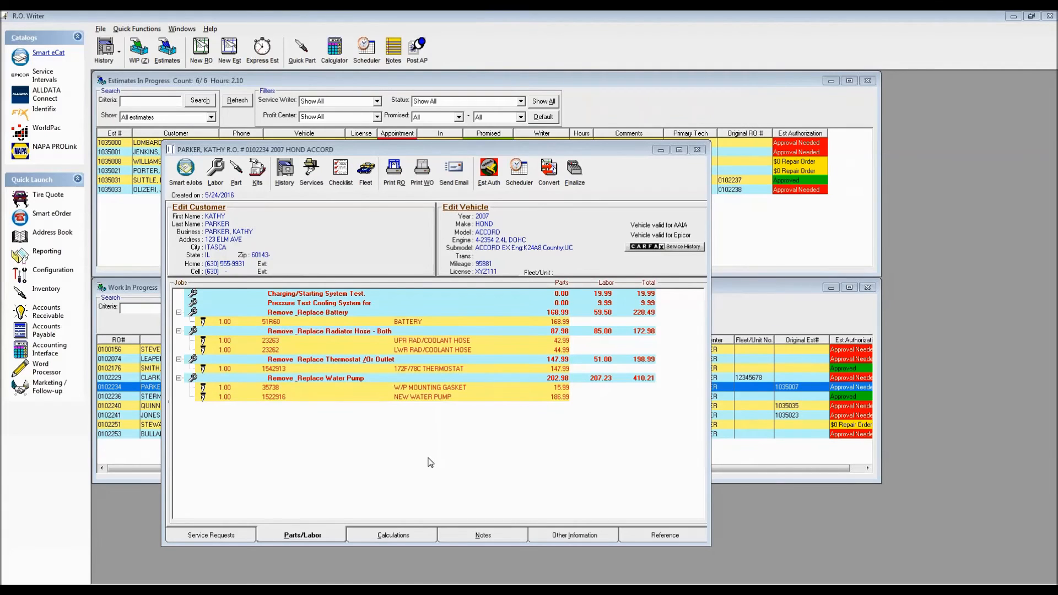
{"action": "left_click", "coordinate": [438, 397]}
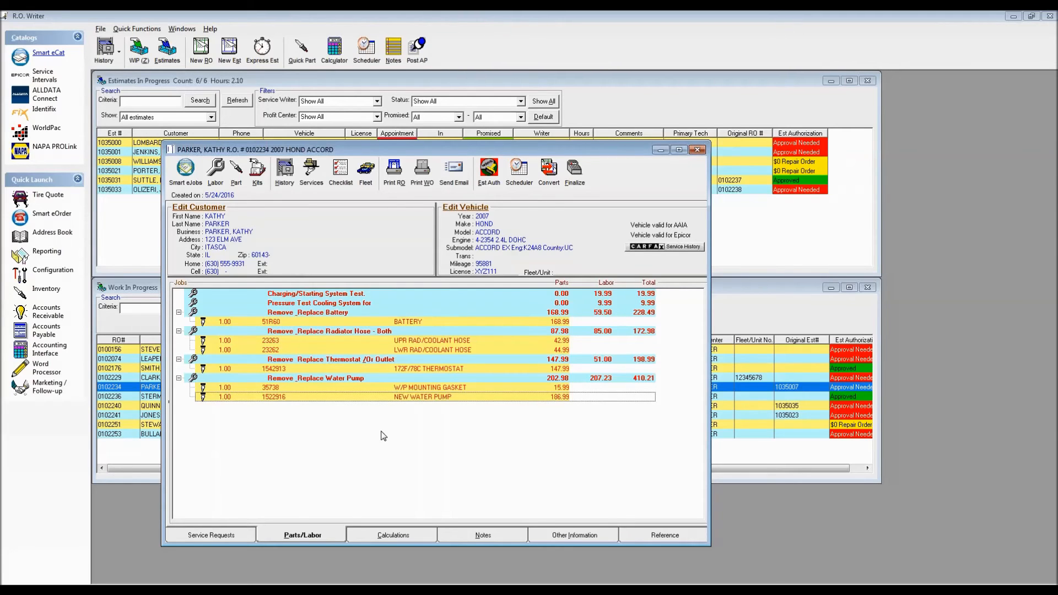
{"action": "left_click", "coordinate": [697, 150]}
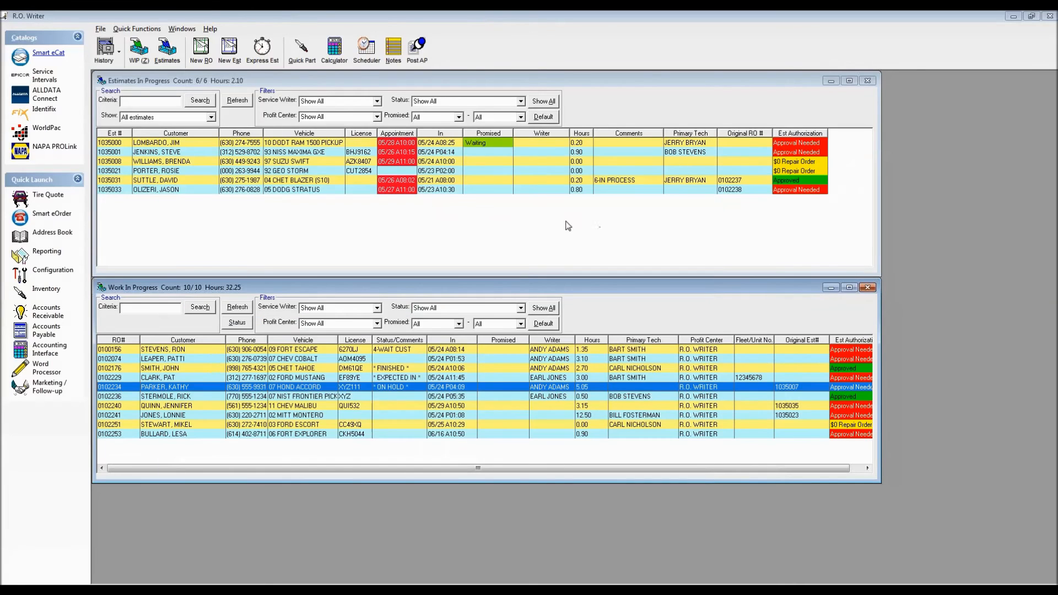
Step: Open the 2006 Ford Explorer's repair order and search its Smart eCat catalog for "window"
{"action": "left_click", "coordinate": [240, 435]}
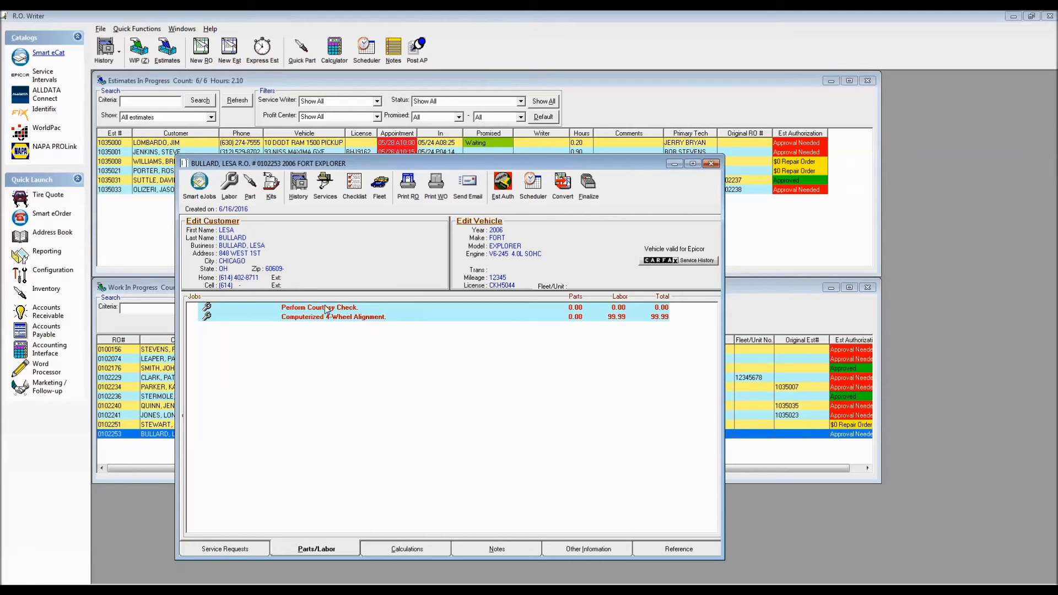
{"action": "left_click", "coordinate": [198, 187]}
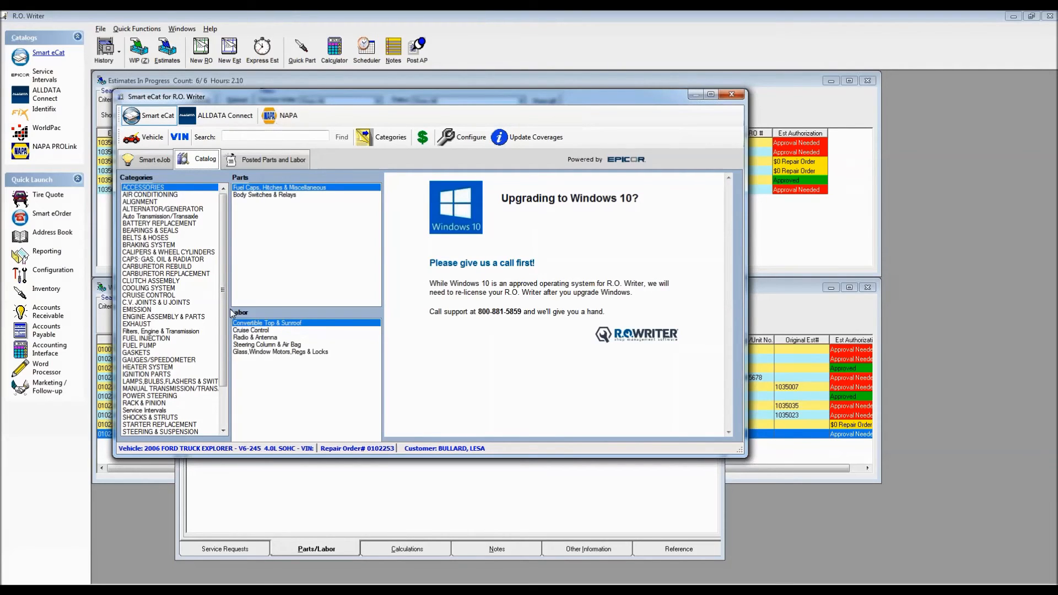
{"action": "left_click", "coordinate": [251, 136]}
{"action": "type", "text": "windoiw"}
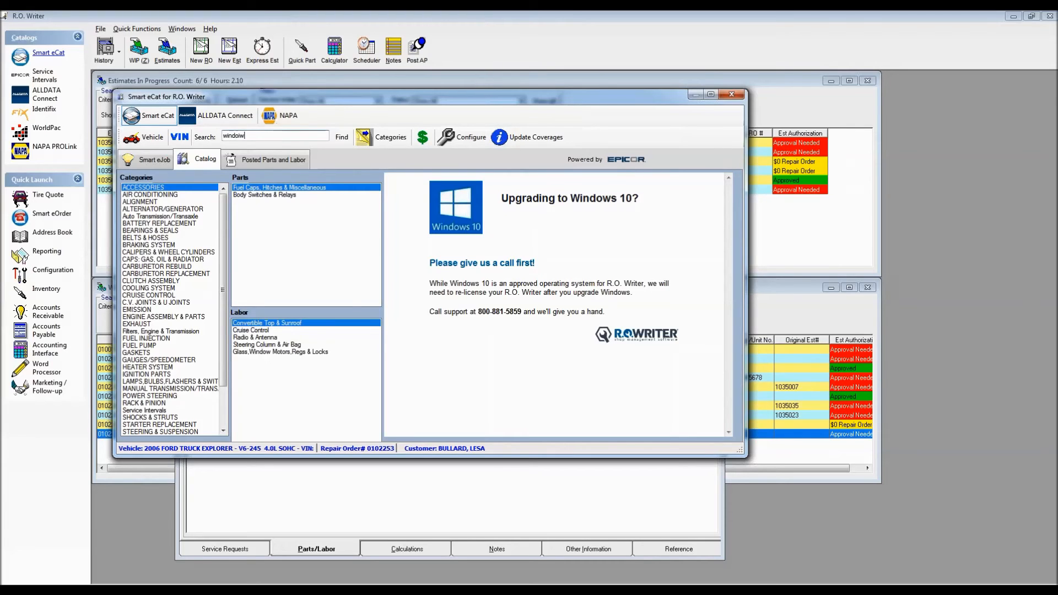
{"action": "key", "text": "BackSpace"}
{"action": "key", "text": "BackSpace"}
{"action": "type", "text": "w"}
{"action": "left_click", "coordinate": [342, 136]}
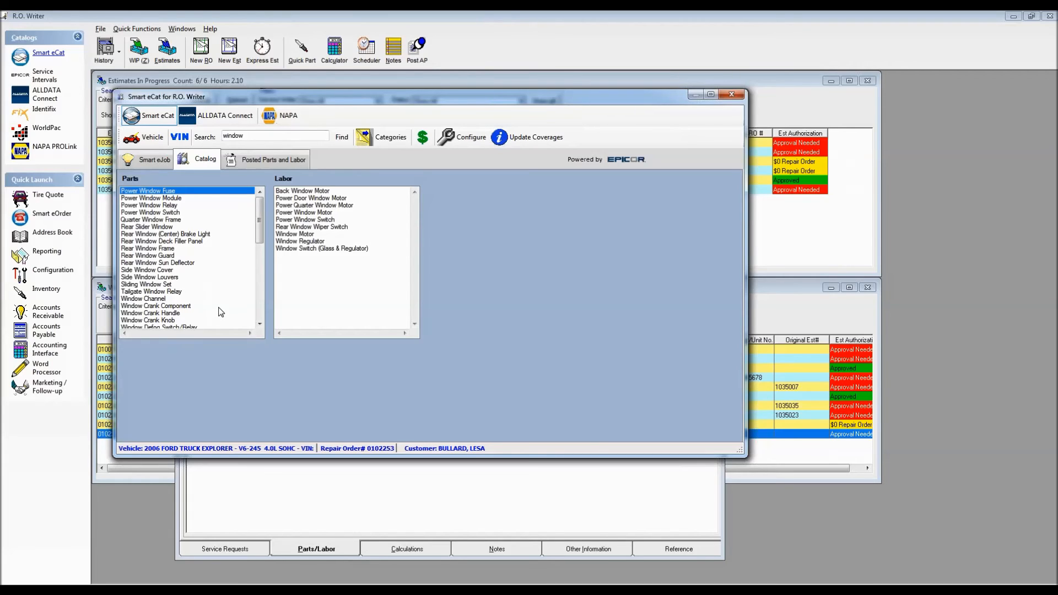
Step: Select Carquest's front passenger side reman window motor 42-3060 from the Window Motor parts and add it to the posted parts
{"action": "left_click", "coordinate": [259, 270]}
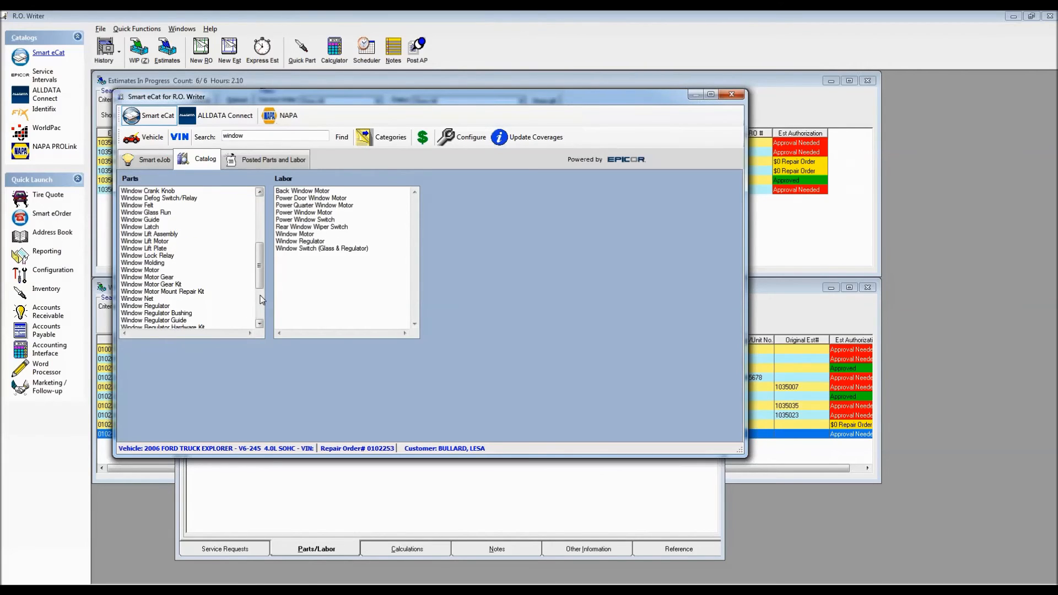
{"action": "left_click", "coordinate": [154, 270]}
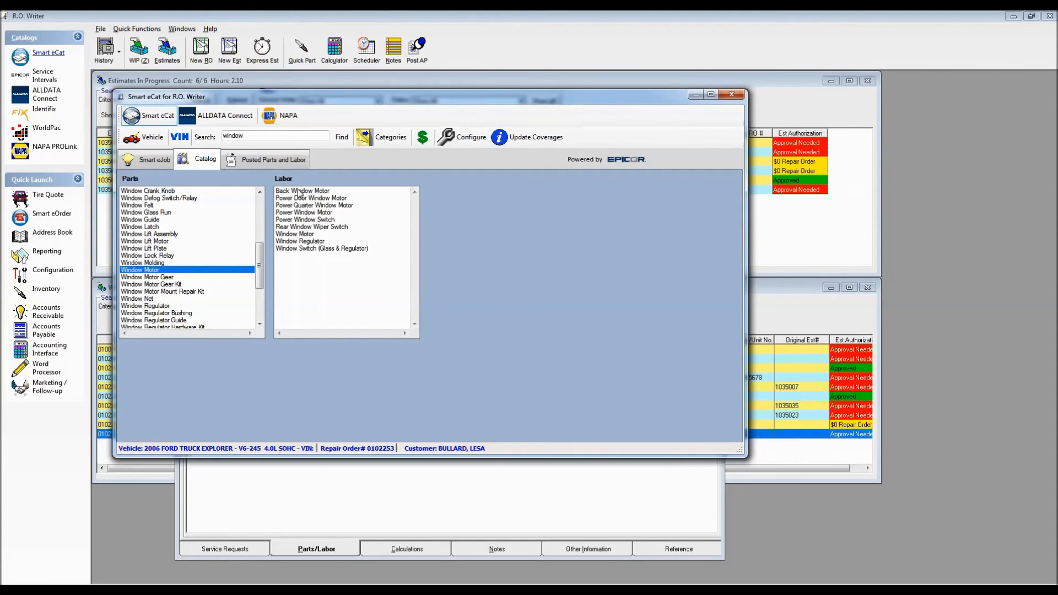
{"action": "double_click", "coordinate": [150, 271]}
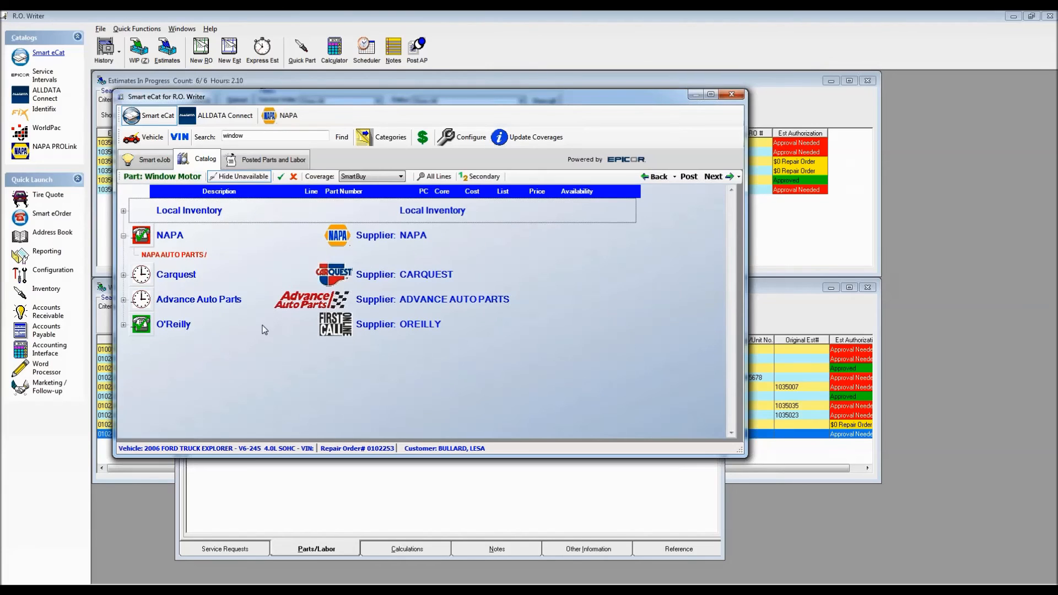
{"action": "left_click", "coordinate": [123, 276]}
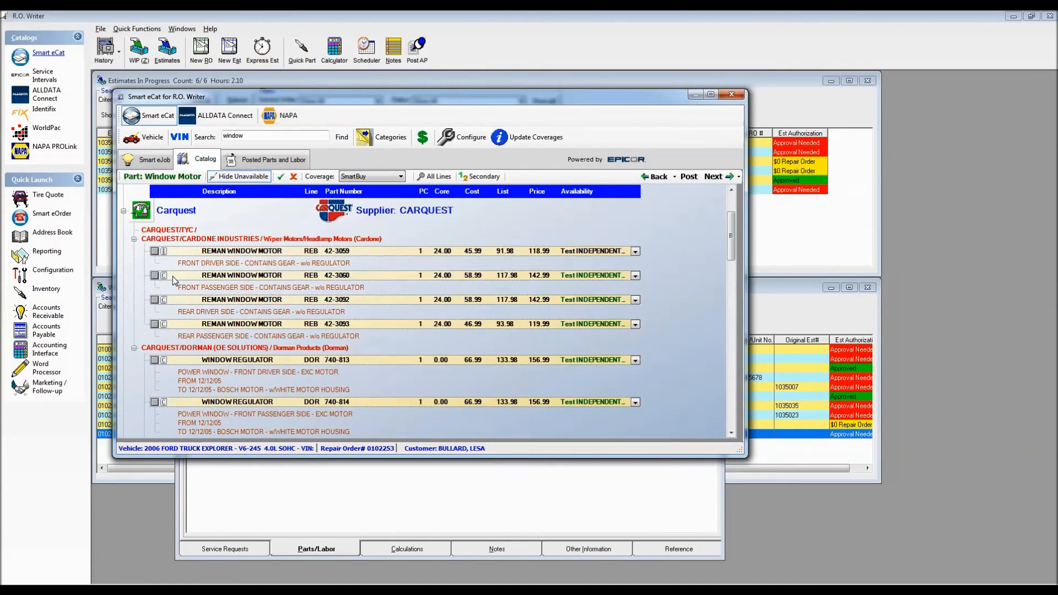
{"action": "left_click", "coordinate": [155, 275]}
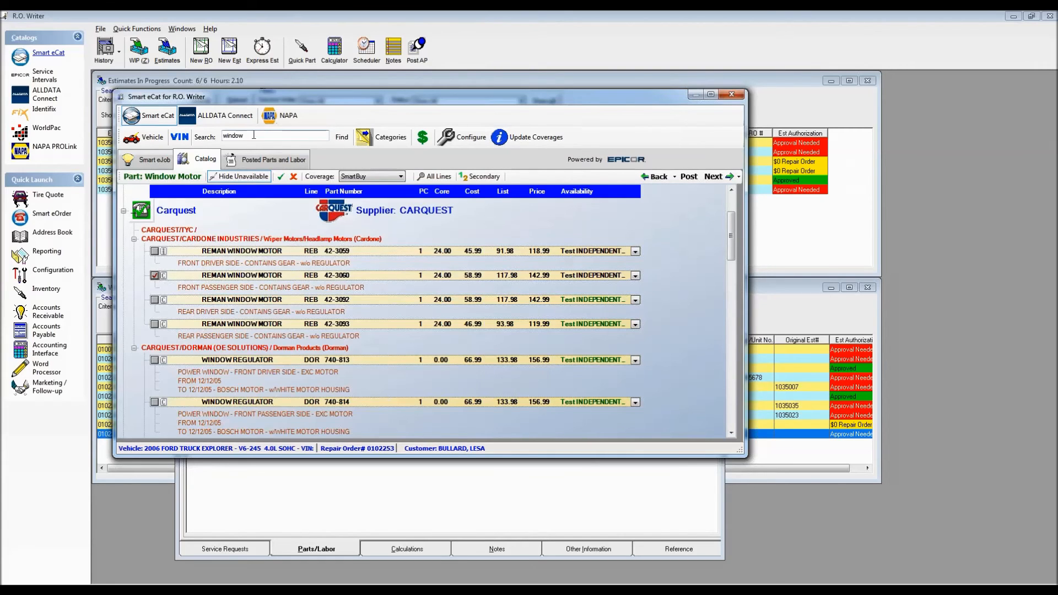
{"action": "left_click", "coordinate": [690, 178]}
Step: Repeat the window search, select the R&R Window Motor labor Front, Each, and bring up the posted parts and labor
{"action": "left_click", "coordinate": [342, 136]}
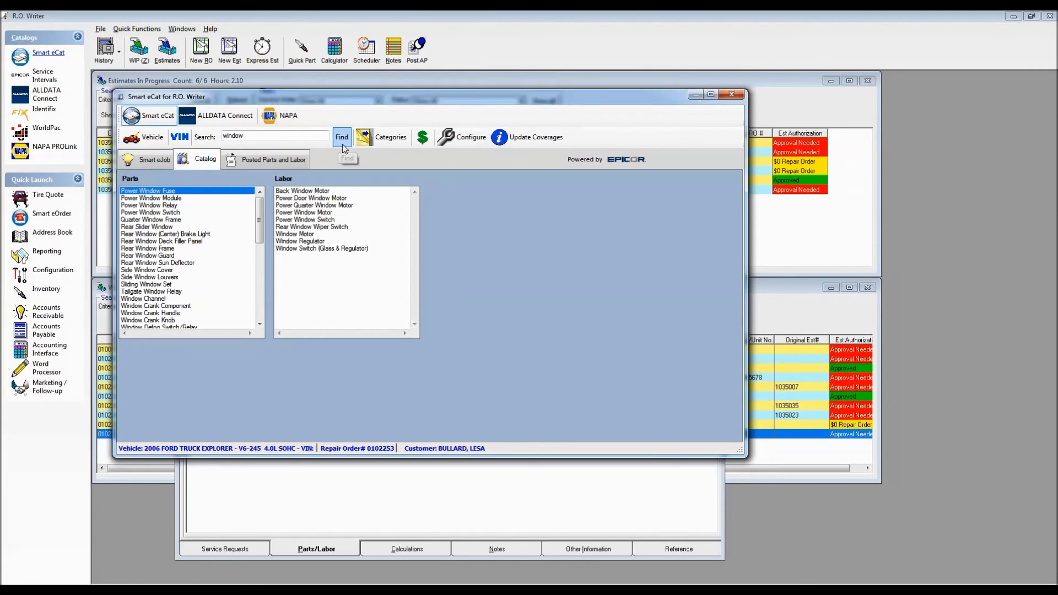
{"action": "double_click", "coordinate": [306, 234]}
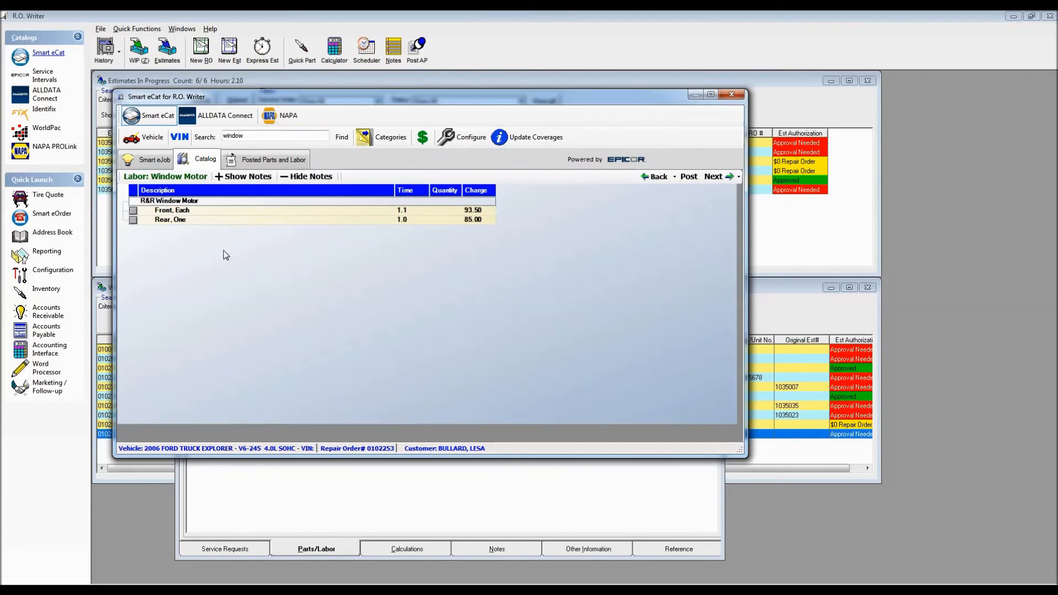
{"action": "left_click", "coordinate": [133, 211]}
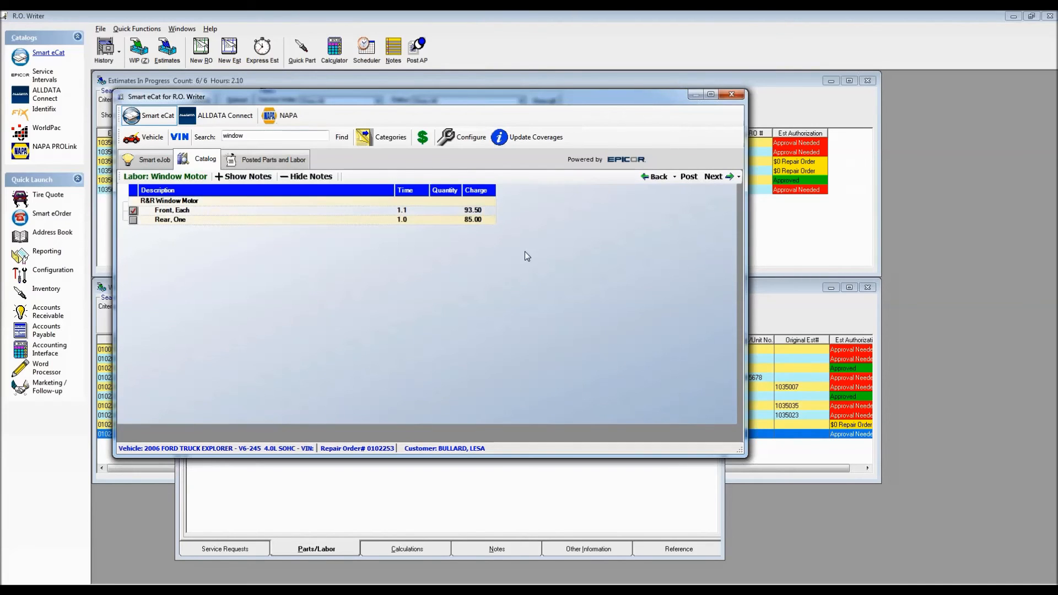
{"action": "left_click", "coordinate": [715, 177]}
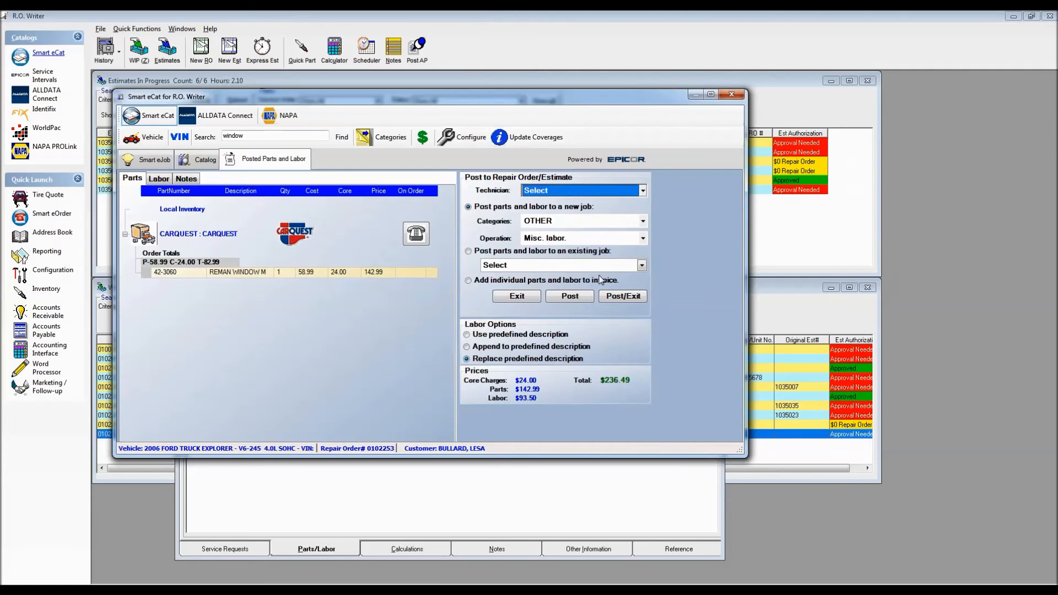
Step: Post the window motor and labor to the Explorer's repair order and search its Smart eCat catalog for "signal"
{"action": "left_click", "coordinate": [620, 297]}
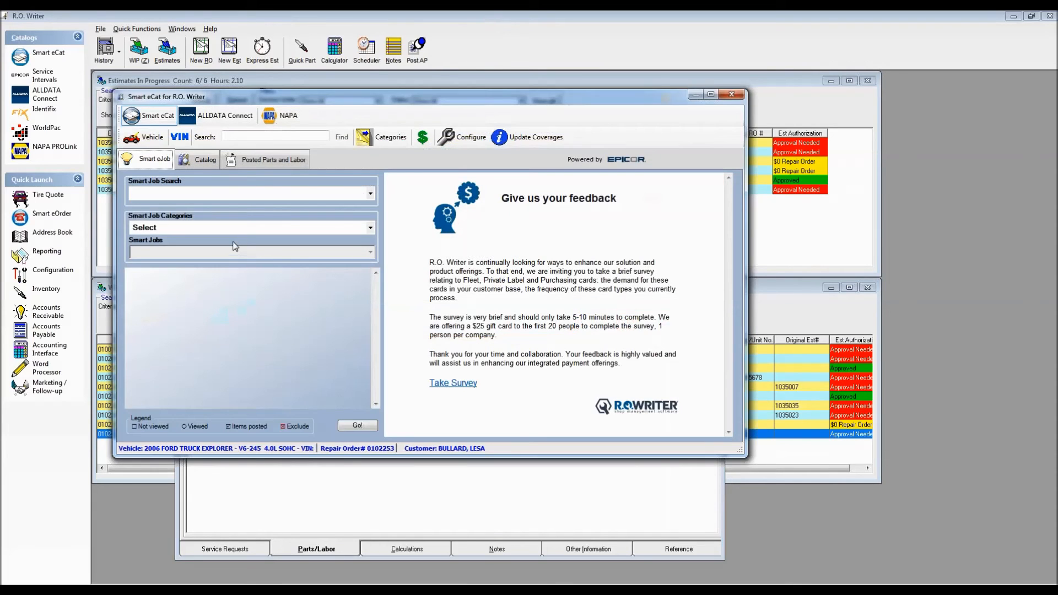
{"action": "left_click", "coordinate": [237, 138]}
{"action": "type", "text": "signal"}
{"action": "key", "text": "Return"}
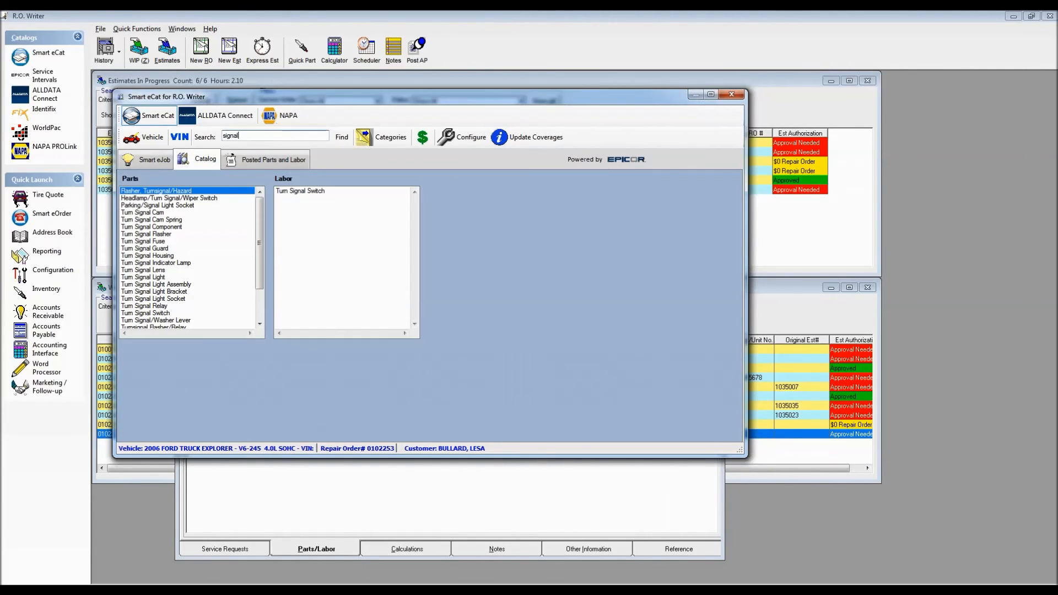
Step: Select NAPA's front turn signal bulb 194 from the Turn Signal Light parts and add it to the posted parts
{"action": "left_click", "coordinate": [145, 279]}
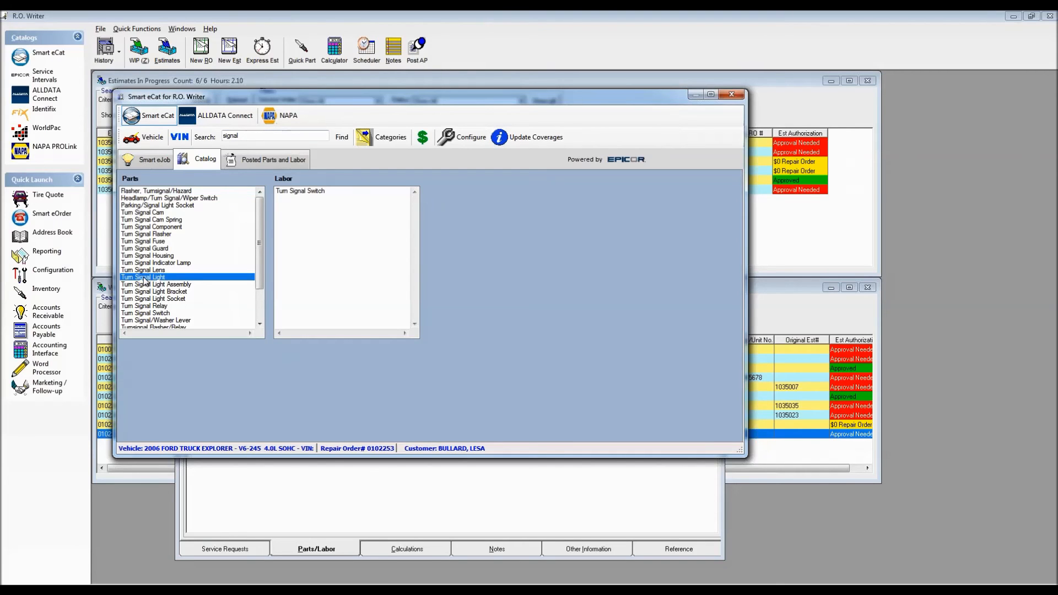
{"action": "double_click", "coordinate": [144, 279]}
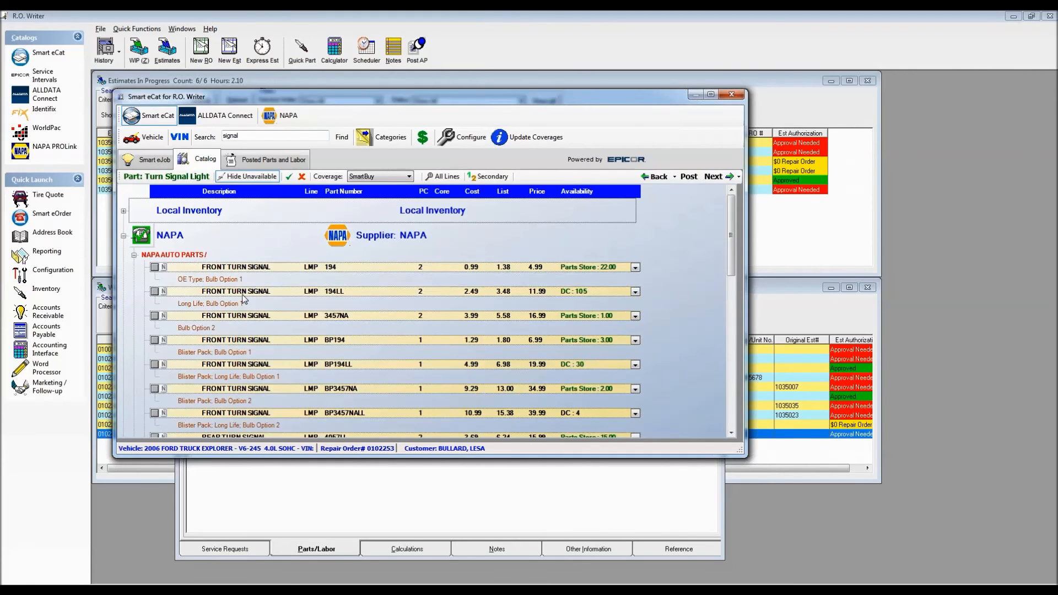
{"action": "left_click", "coordinate": [155, 268]}
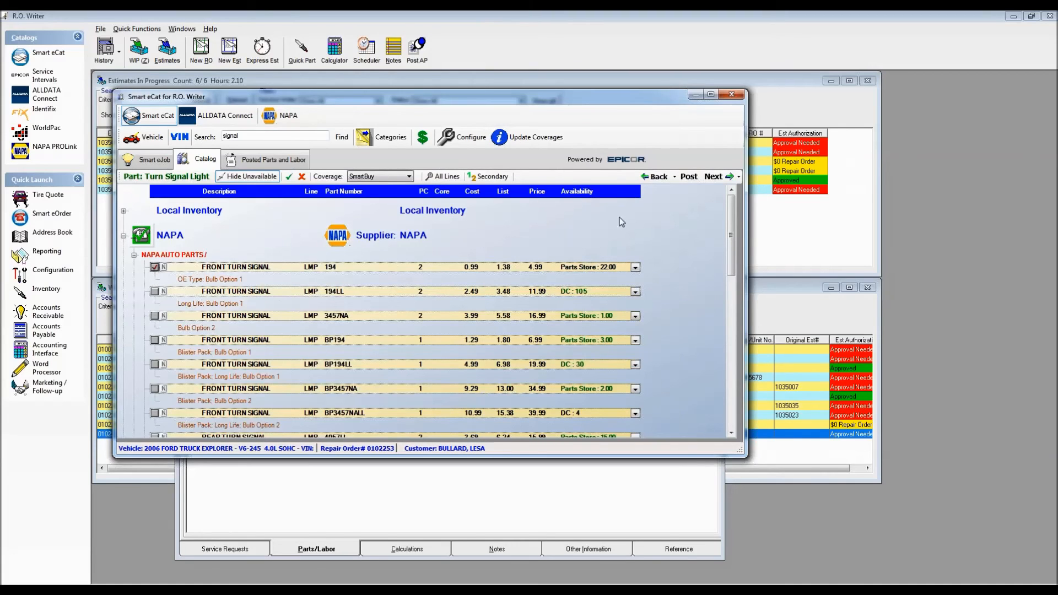
{"action": "left_click", "coordinate": [690, 177]}
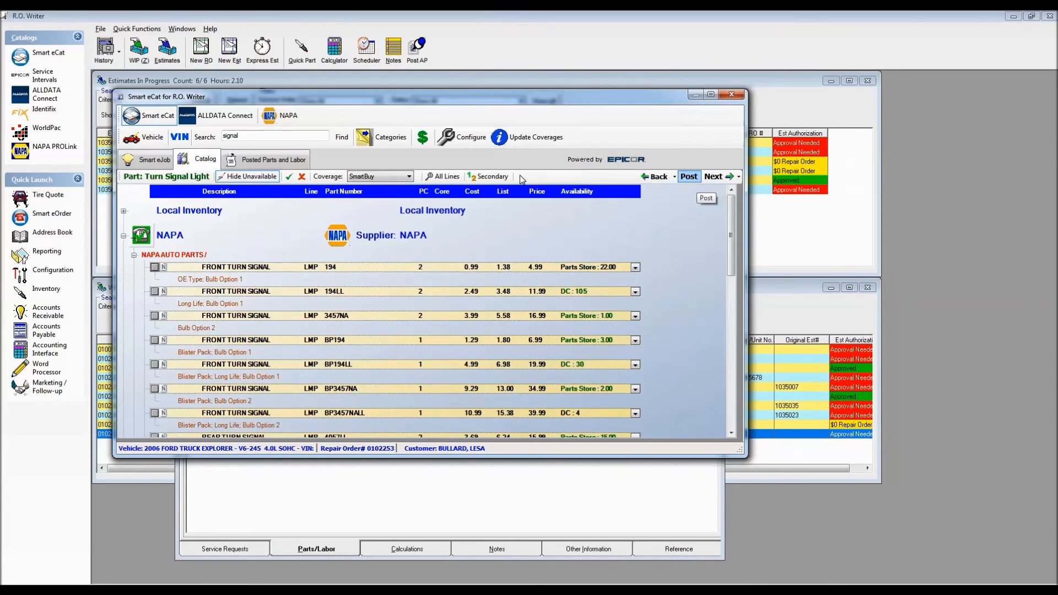
Step: Check the signal search for matching labor and post the bulb to a new job in the OTHER category
{"action": "left_click", "coordinate": [342, 137]}
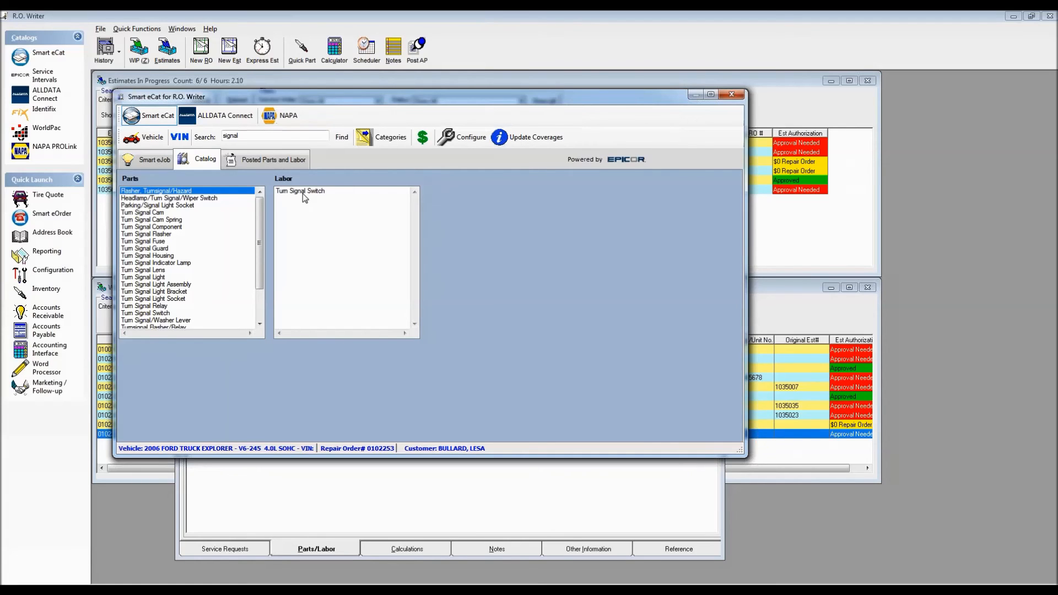
{"action": "left_click", "coordinate": [278, 162]}
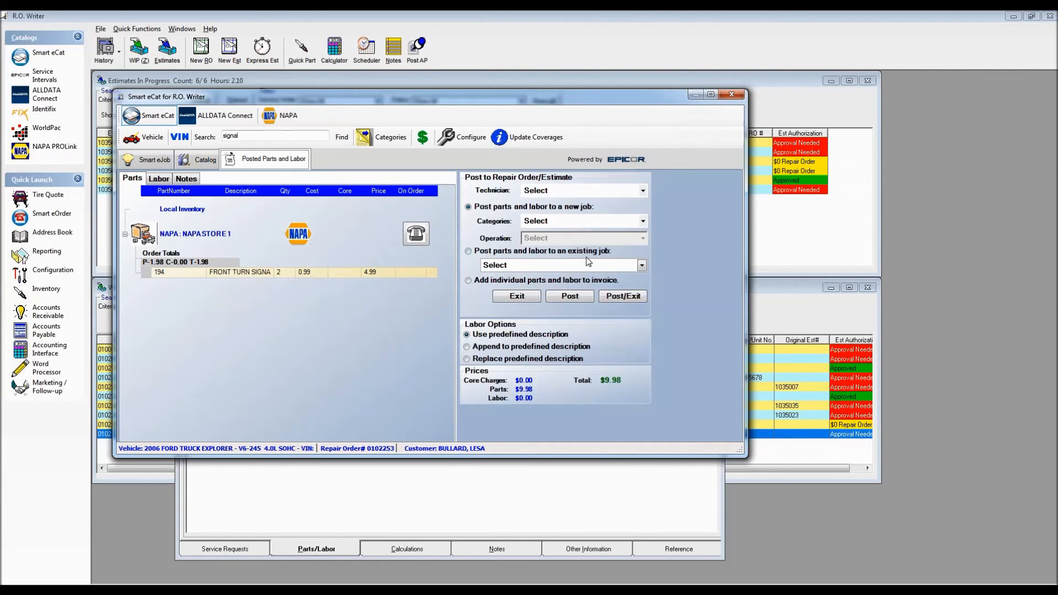
{"action": "left_click", "coordinate": [642, 221]}
{"action": "left_click_drag", "start_coordinate": [654, 276], "coordinate": [655, 344]}
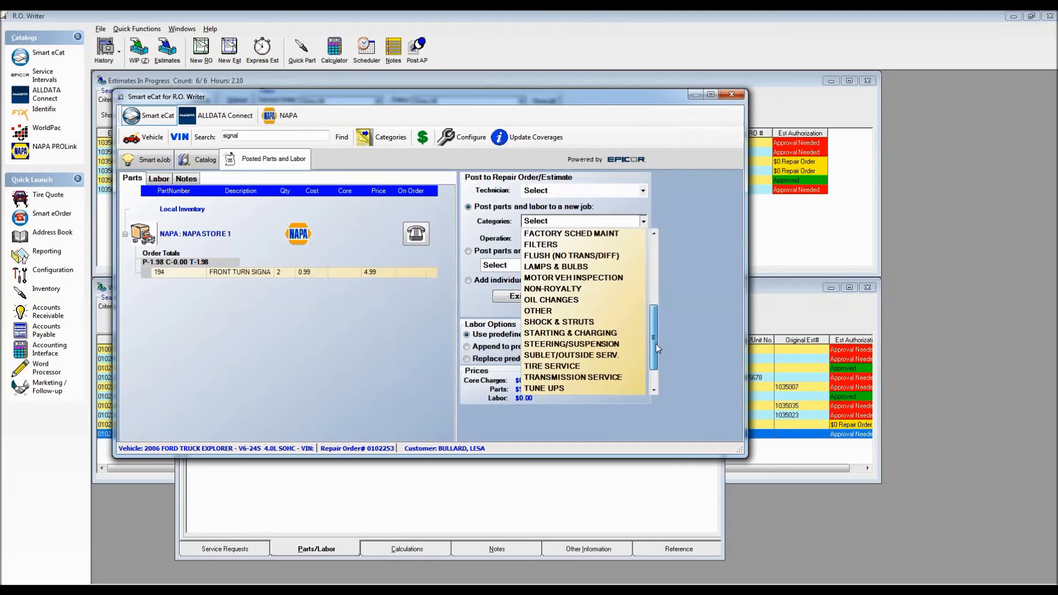
{"action": "left_click", "coordinate": [541, 311]}
{"action": "left_click", "coordinate": [624, 297]}
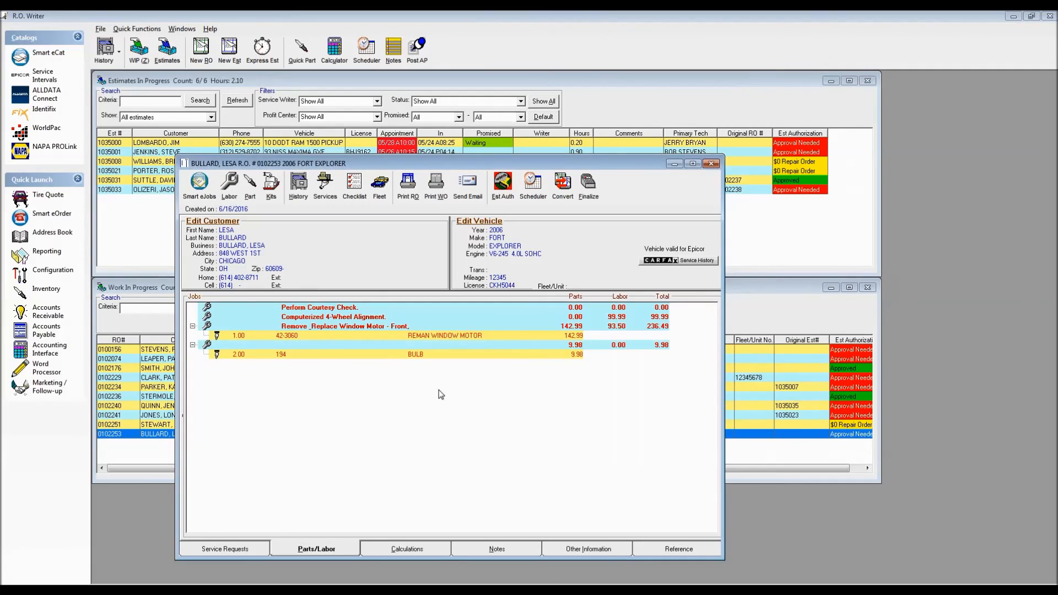
Step: Describe the bulb's job as "Turn signal" with 0.1 billed hours and close the Explorer's repair order
{"action": "left_click", "coordinate": [365, 345]}
{"action": "double_click", "coordinate": [365, 345]}
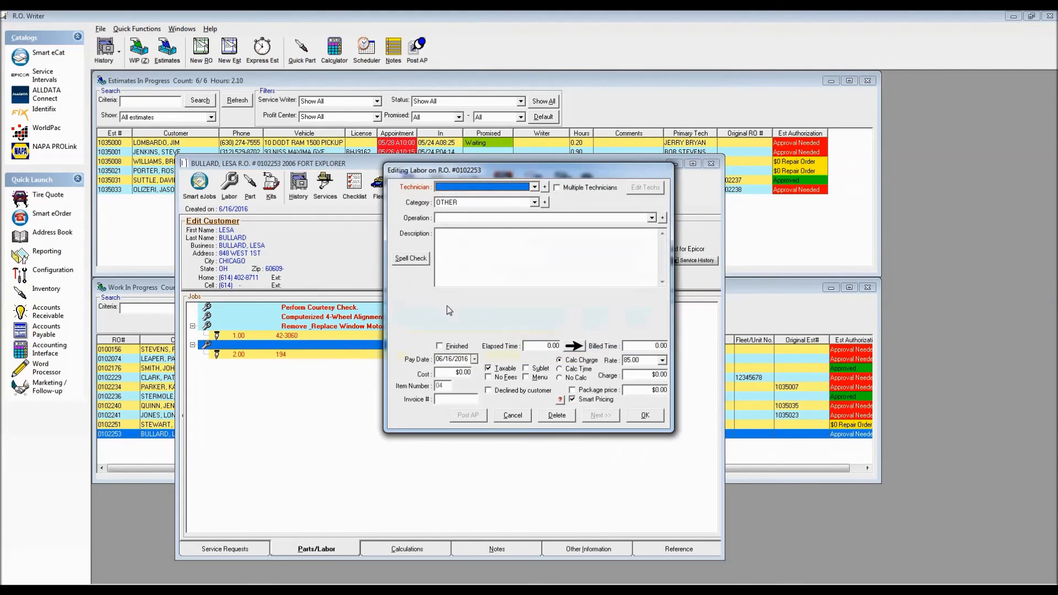
{"action": "left_click", "coordinate": [451, 241]}
{"action": "type", "text": "Turn signal"}
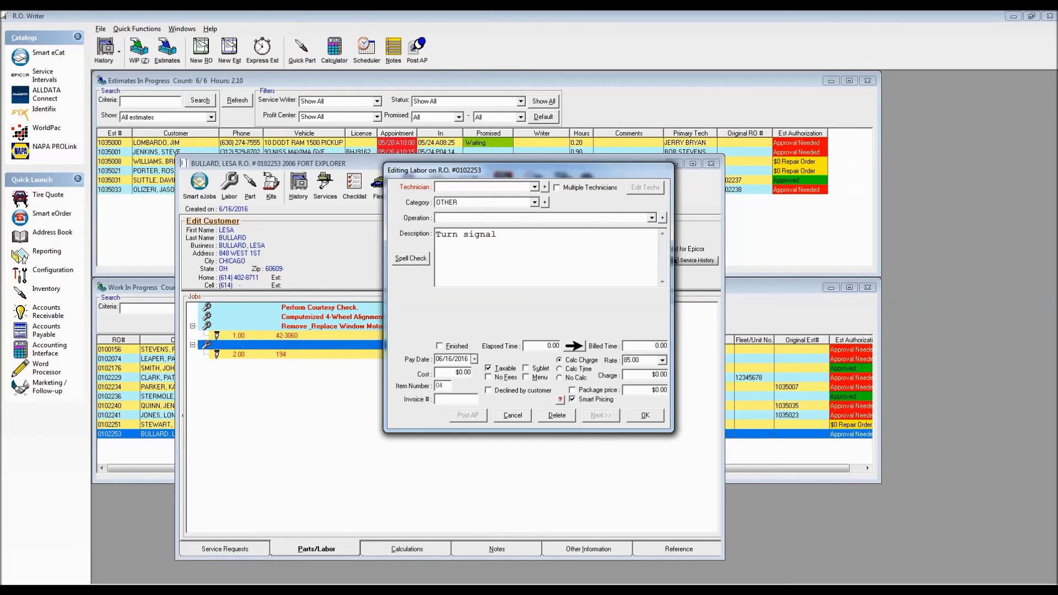
{"action": "left_click", "coordinate": [661, 345]}
{"action": "type", "text": "0.1"}
{"action": "left_click", "coordinate": [643, 417]}
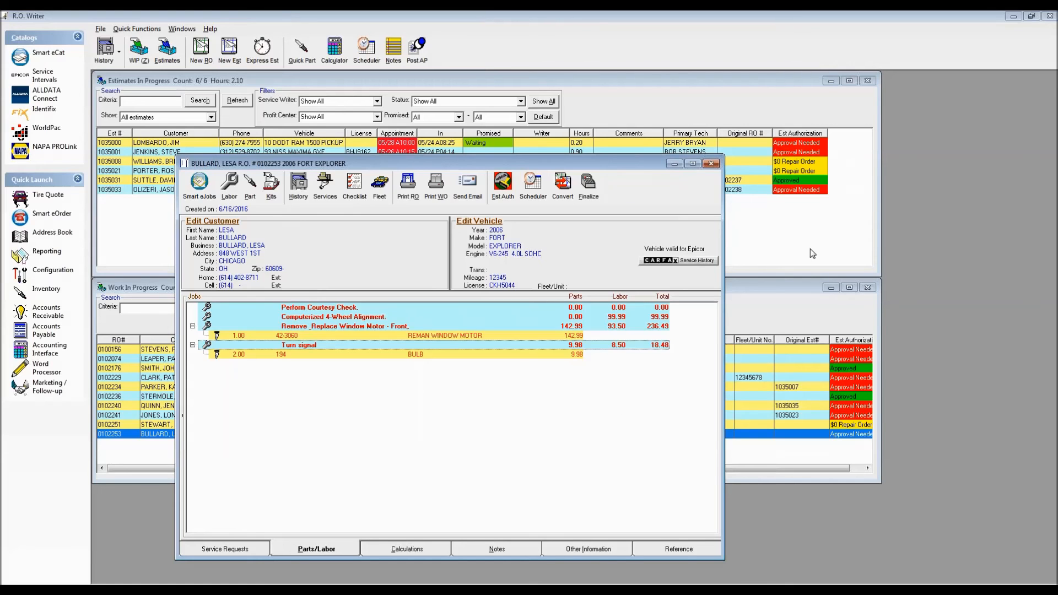
{"action": "left_click", "coordinate": [710, 164]}
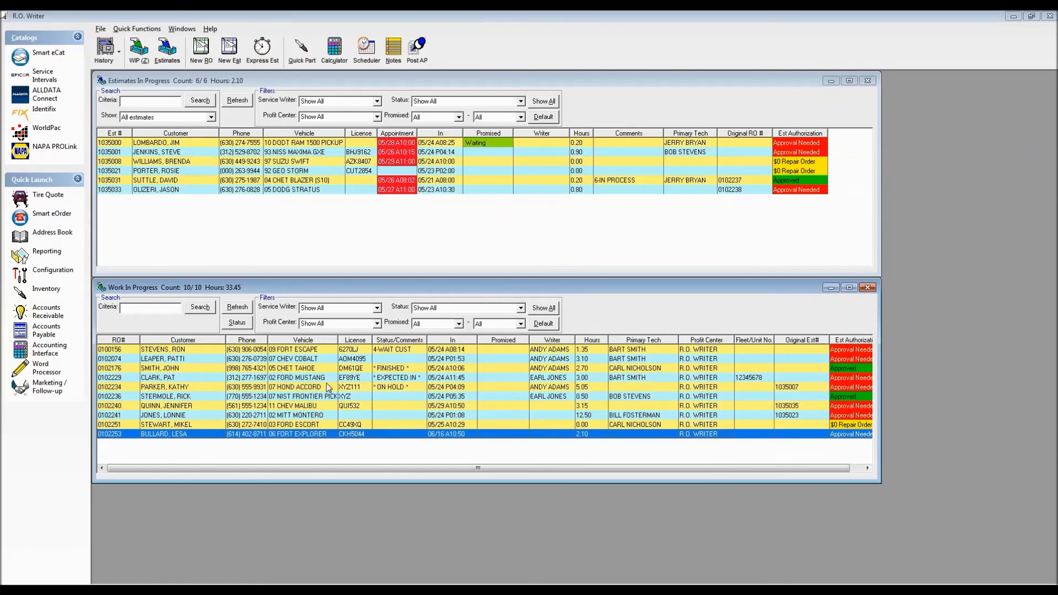
Step: Open the 2009 Ford Escape's repair order and search its Smart eCat catalog for "mirror"
{"action": "double_click", "coordinate": [323, 350]}
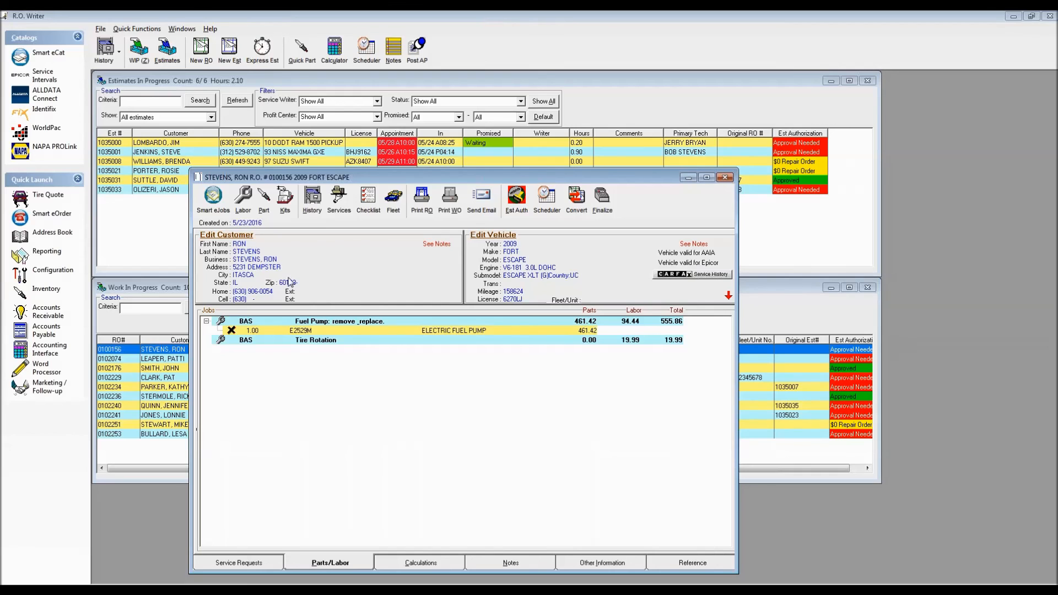
{"action": "left_click", "coordinate": [213, 197]}
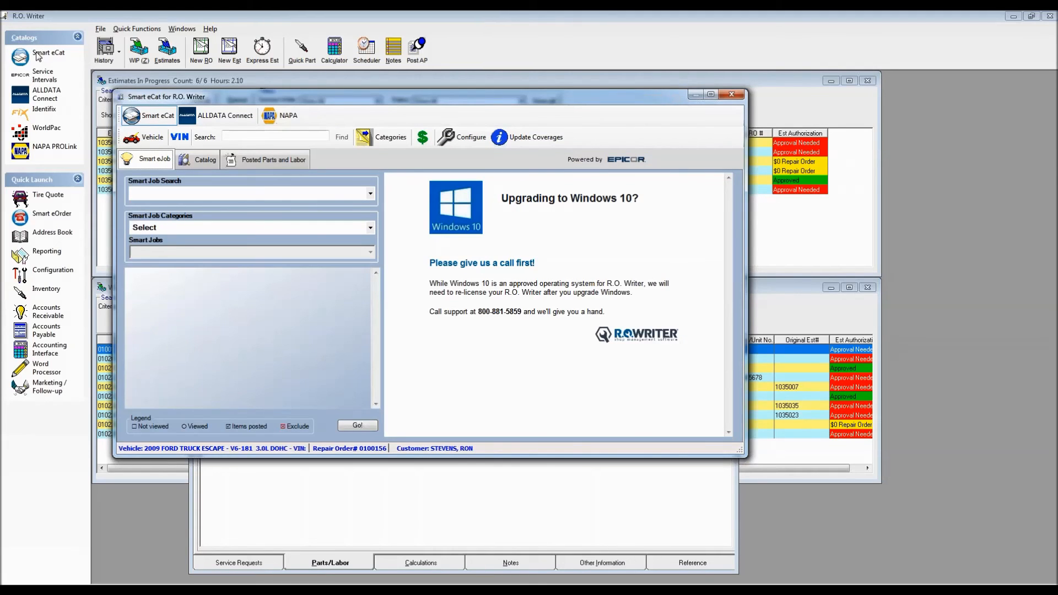
{"action": "left_click", "coordinate": [250, 136]}
{"action": "type", "text": "mirror"}
{"action": "key", "text": "Return"}
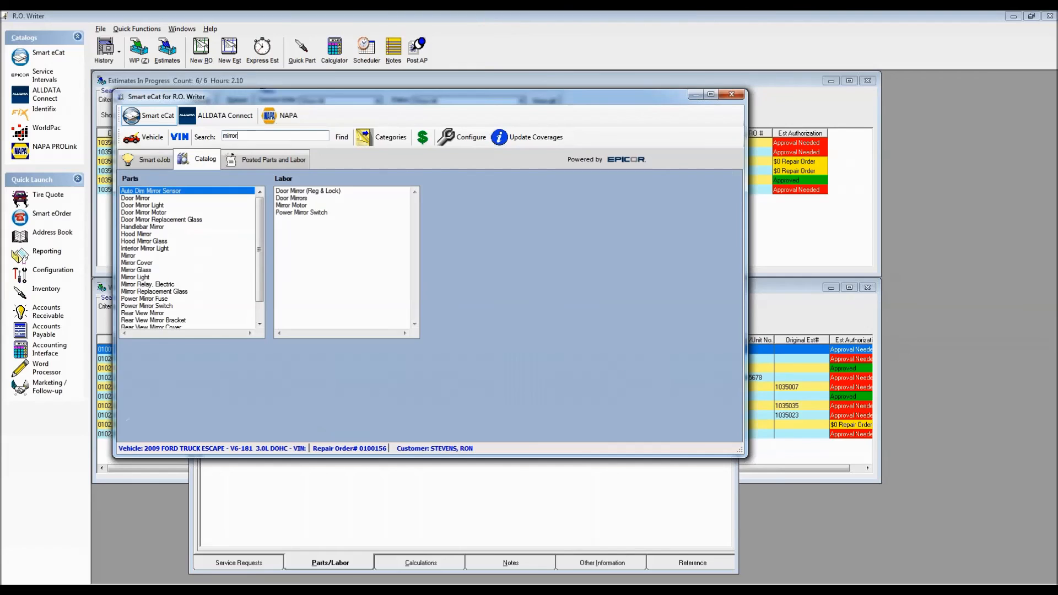
Step: Bring up the Door Mirror parts and list Carquest's mirrors, including the unavailable ones
{"action": "left_click", "coordinate": [141, 199]}
{"action": "double_click", "coordinate": [141, 198]}
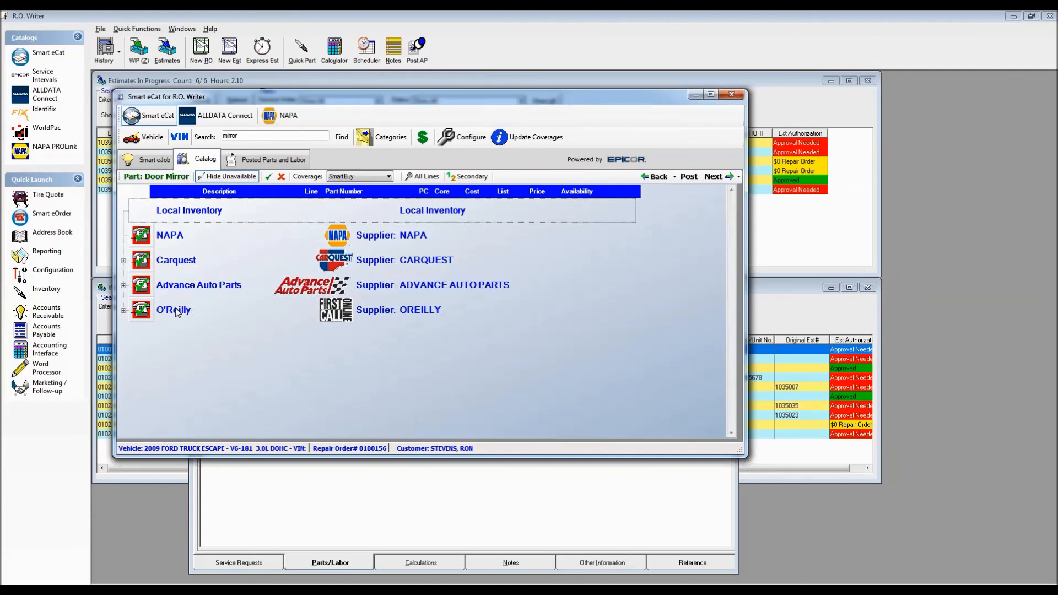
{"action": "left_click", "coordinate": [123, 261]}
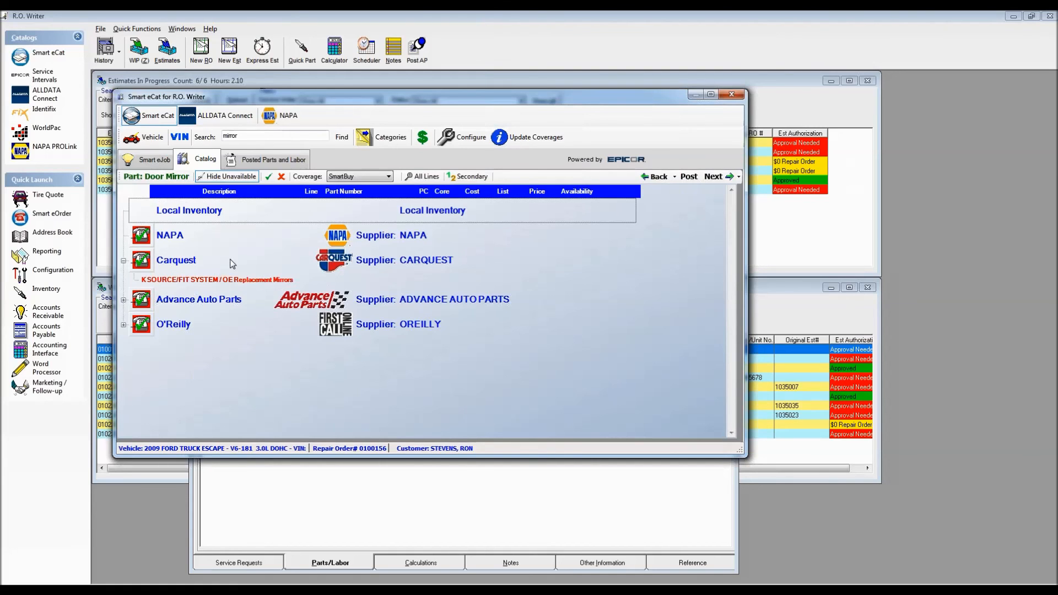
{"action": "left_click", "coordinate": [227, 174]}
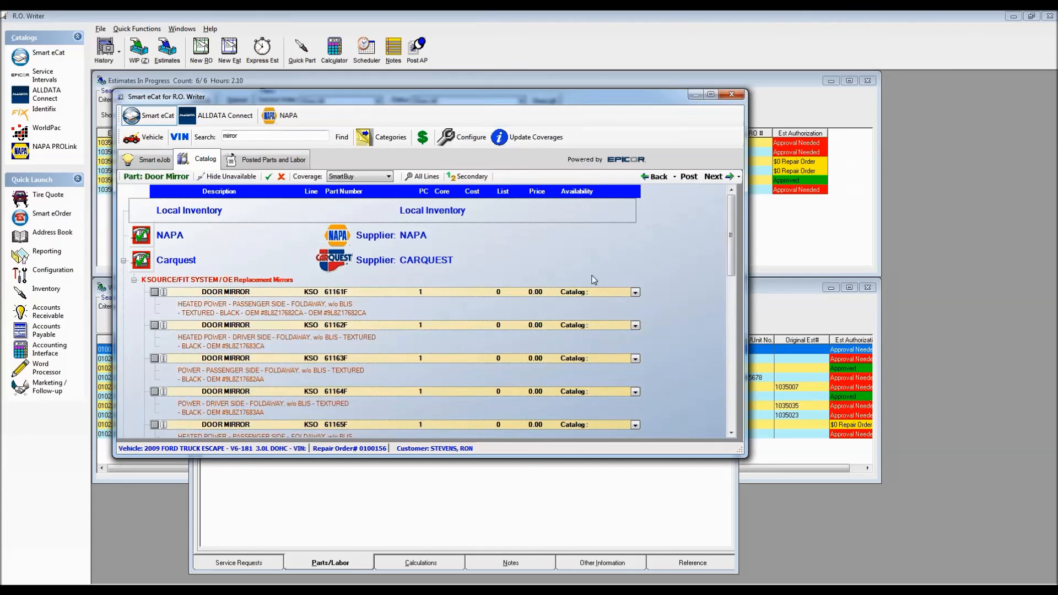
Step: Set door mirror 61161F to Test INDEPENDENT Location 5904, select it and add it to the posted parts
{"action": "left_click", "coordinate": [637, 295]}
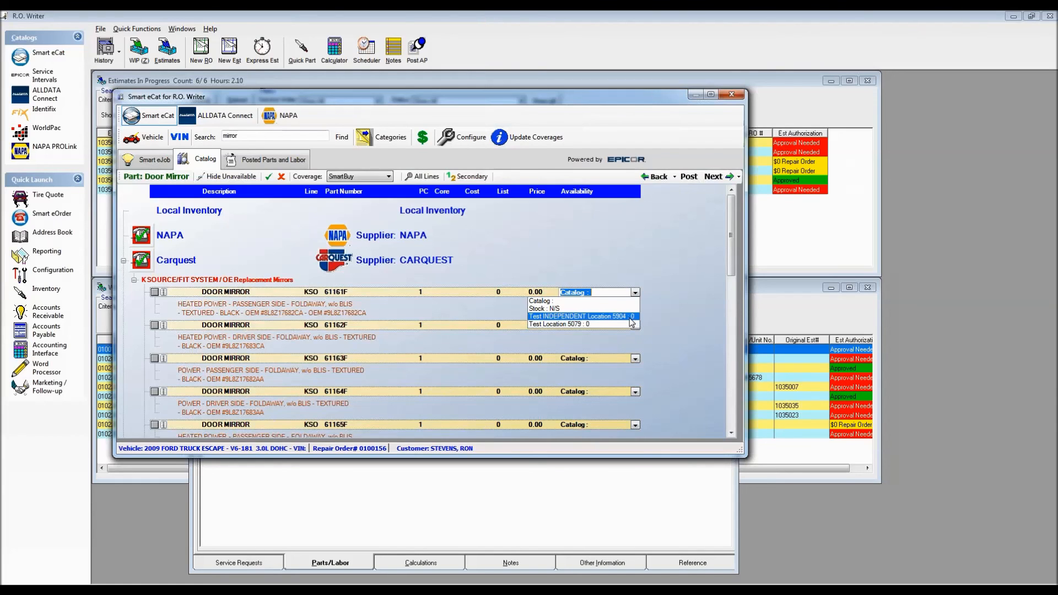
{"action": "left_click", "coordinate": [585, 317]}
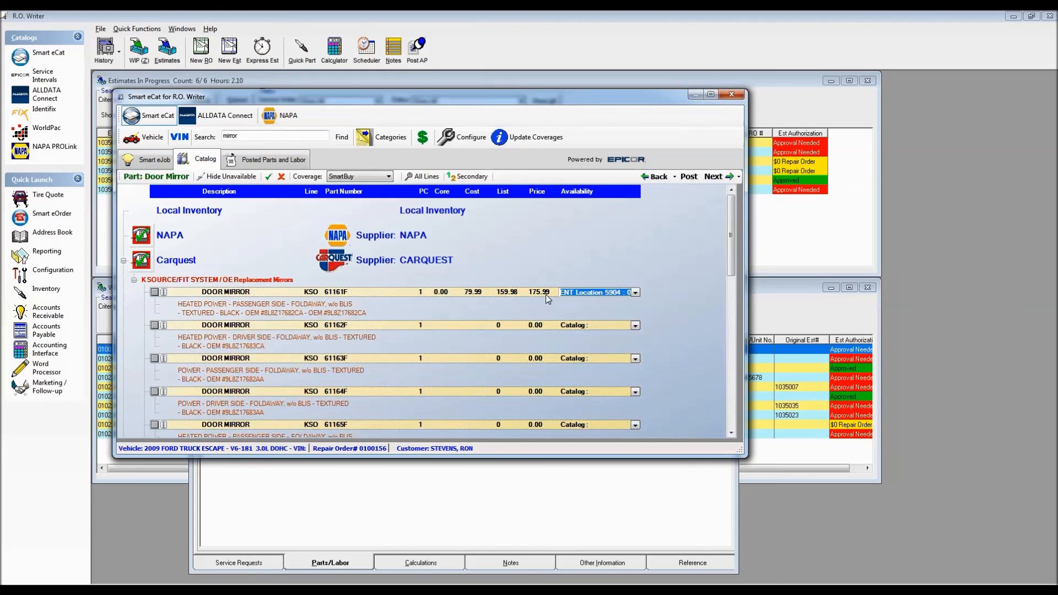
{"action": "left_click", "coordinate": [155, 292]}
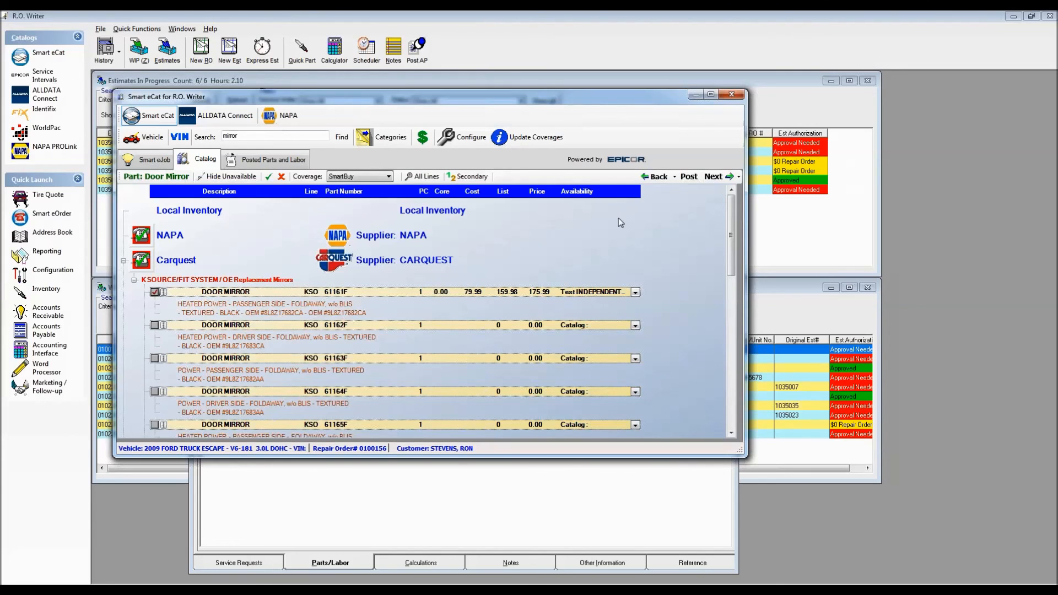
{"action": "left_click", "coordinate": [716, 176]}
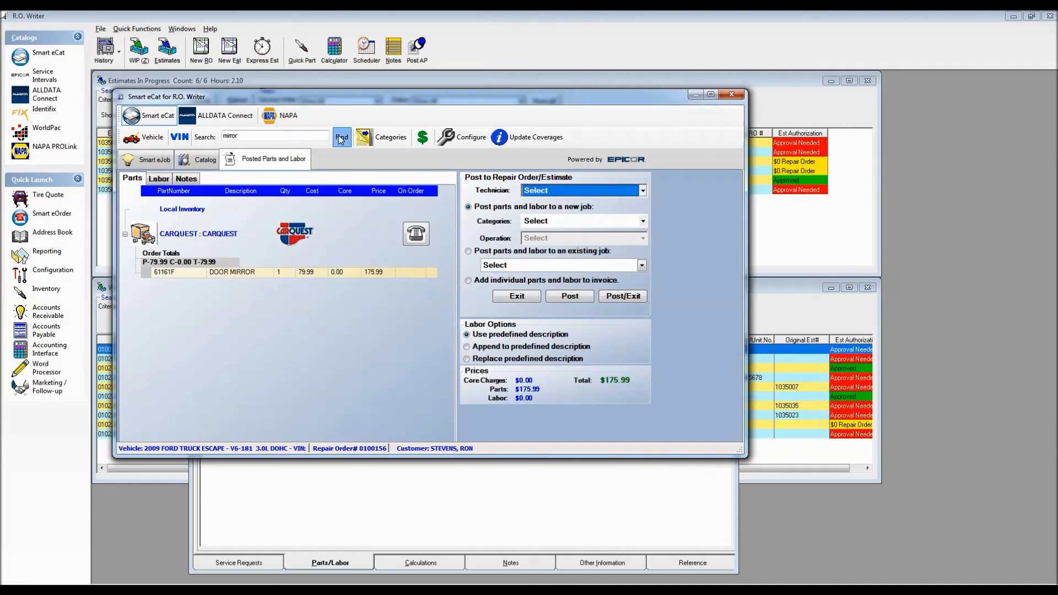
Step: Repeat the mirror search and add the R&R Door Mirror labor, Each, to the posted parts and labor
{"action": "double_click", "coordinate": [299, 198]}
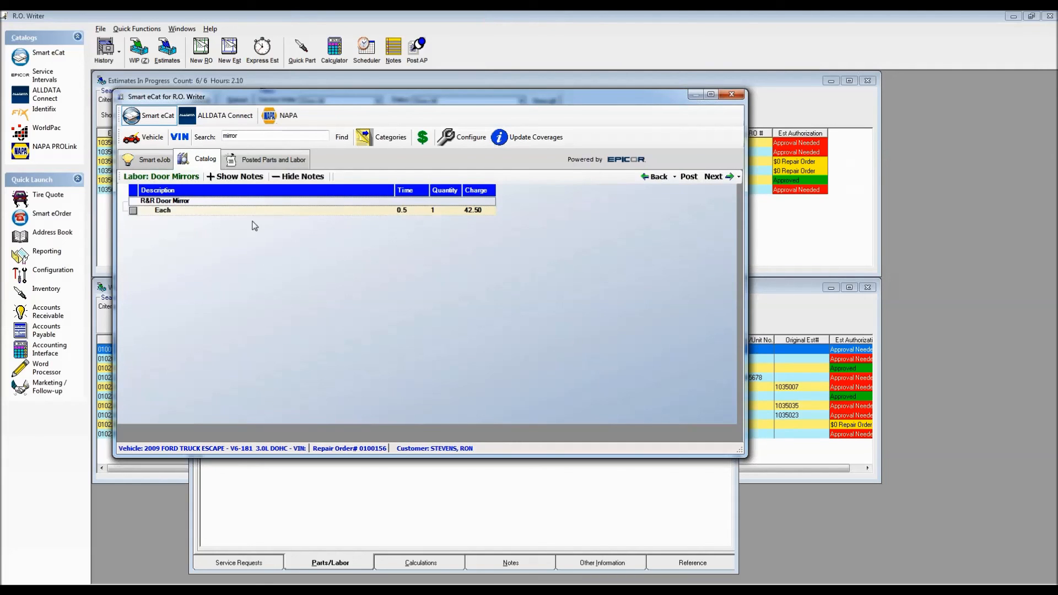
{"action": "left_click", "coordinate": [133, 210]}
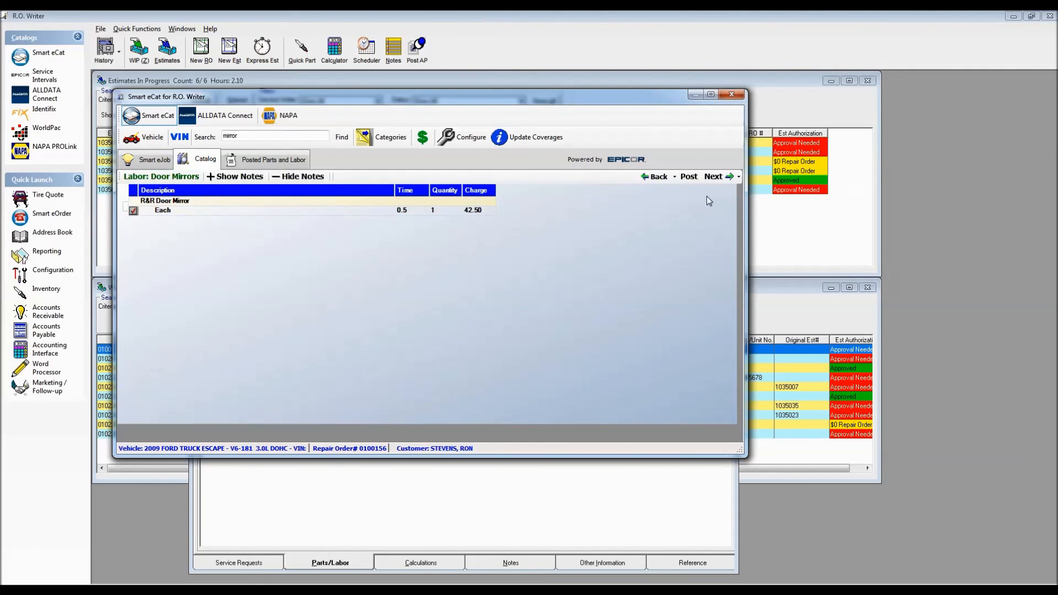
{"action": "left_click", "coordinate": [710, 177]}
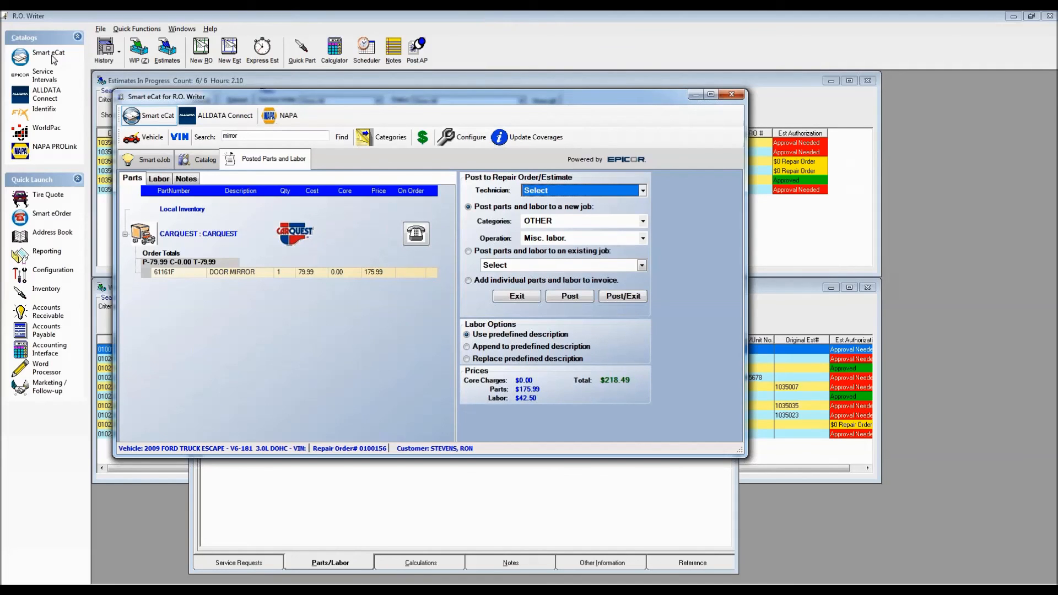
Step: Post the door mirror and labor as a new job replacing the predefined description, and select that job on the Escape's order
{"action": "left_click", "coordinate": [467, 359]}
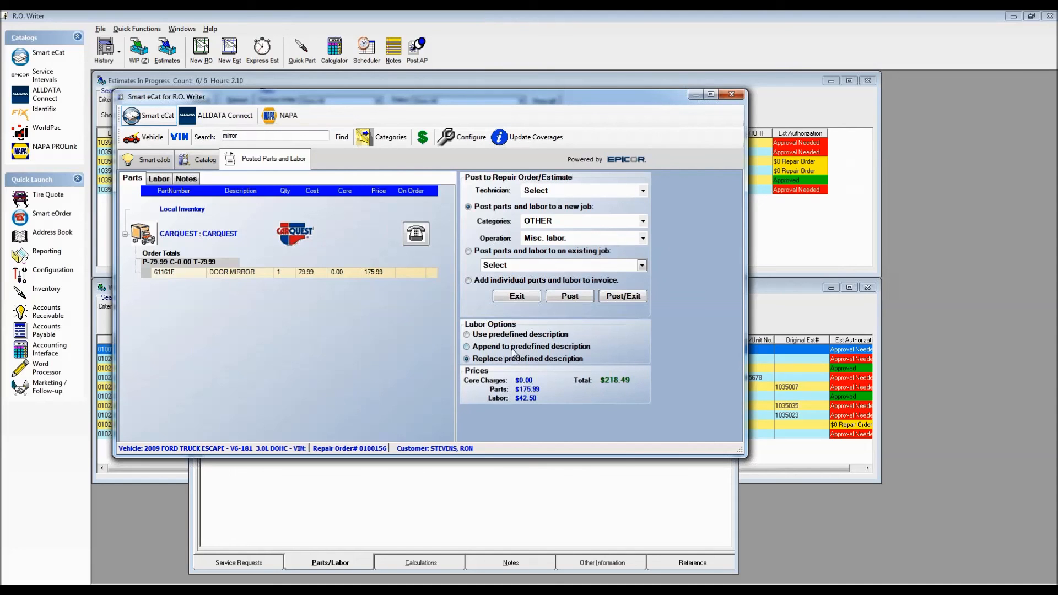
{"action": "left_click", "coordinate": [625, 295]}
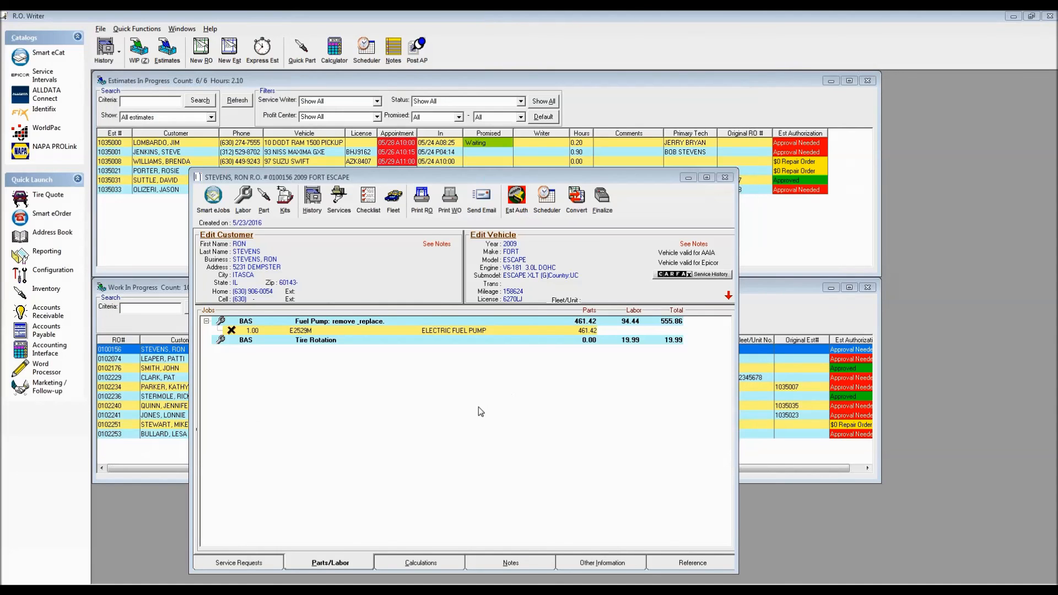
{"action": "left_click", "coordinate": [343, 349]}
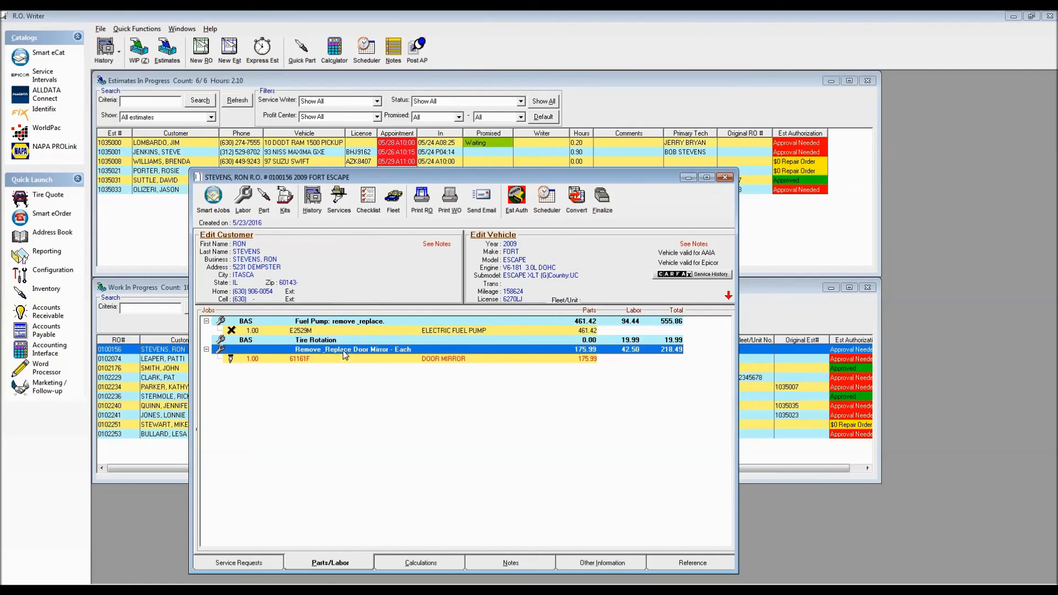